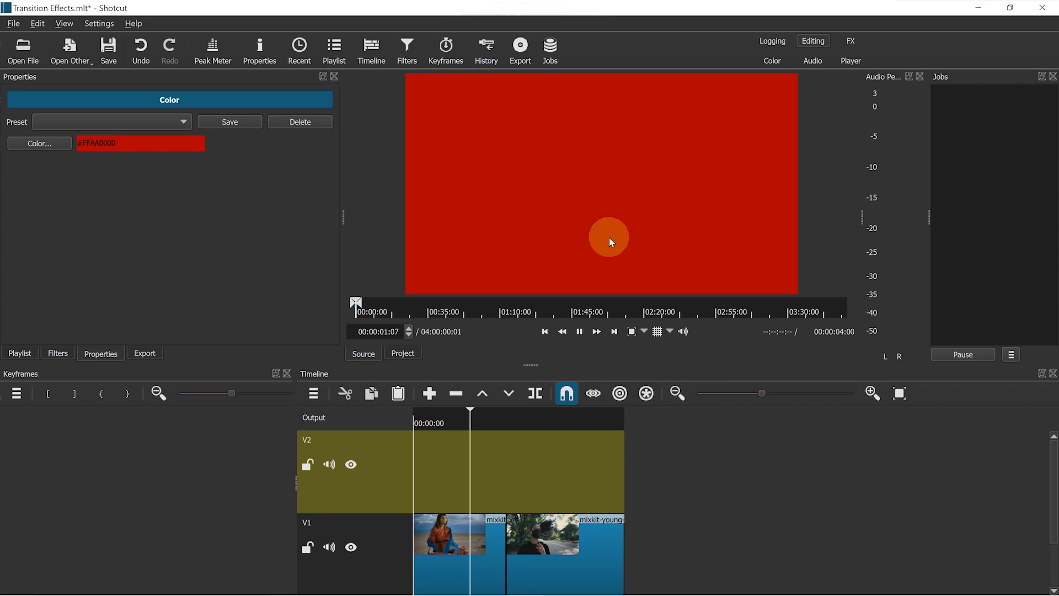
- Place the red color clip on track V2 at 00:00:01:12 and trim its end so it spans the cut between the two V1 clips
{"action": "left_click_drag", "start_coordinate": [610, 215], "coordinate": [464, 482]}
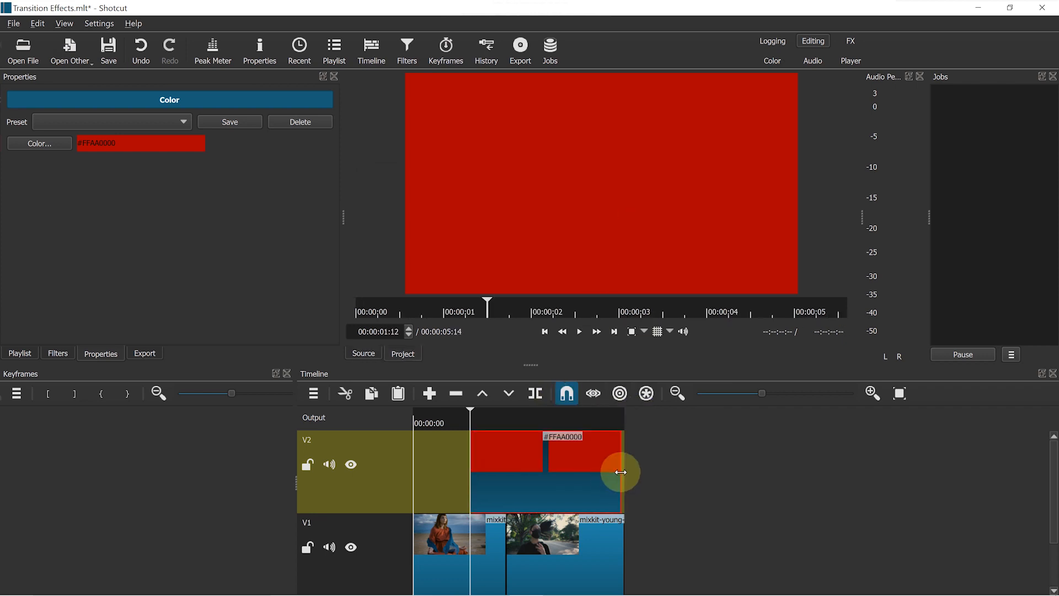
{"action": "left_click_drag", "start_coordinate": [621, 475], "coordinate": [530, 478]}
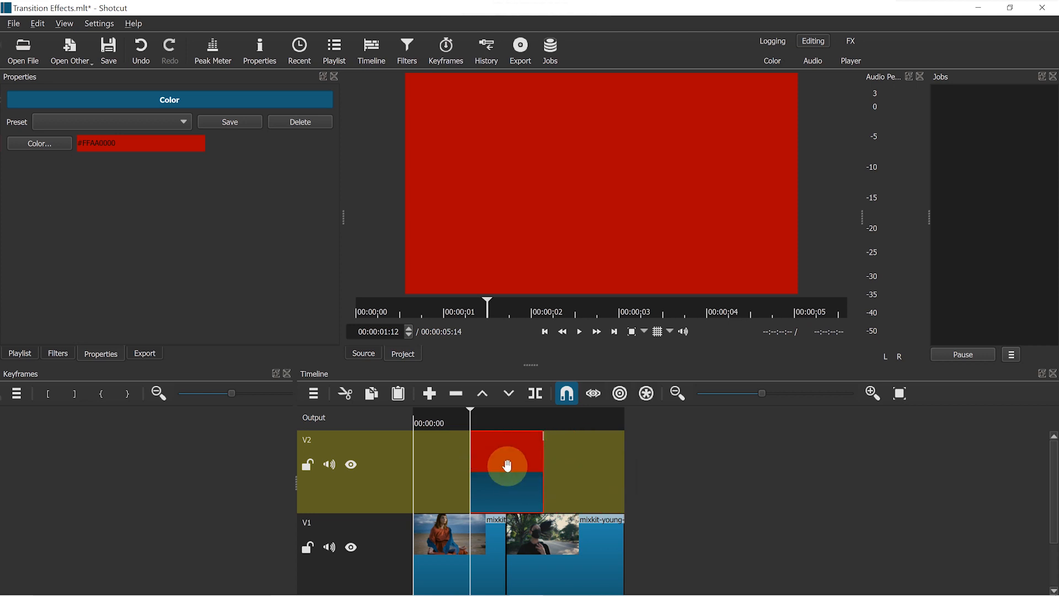
- Add a Size, Position & Rotate filter to the red clip and widen the filter settings area to show all its parameters
{"action": "left_click", "coordinate": [58, 353]}
{"action": "left_click", "coordinate": [18, 235]}
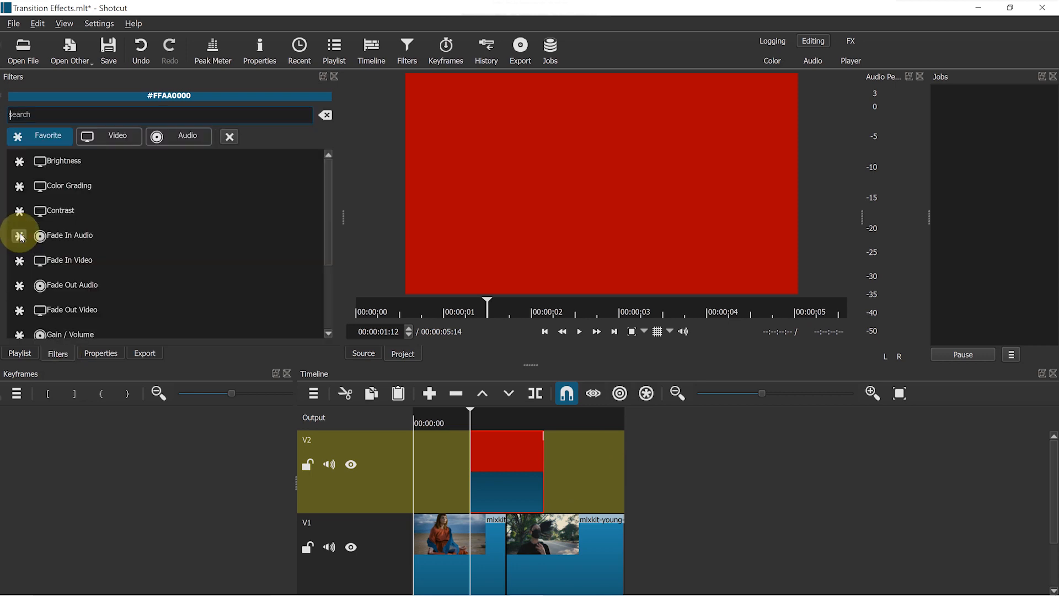
{"action": "scroll", "coordinate": [22, 242], "scroll_direction": "down", "scroll_amount": 2}
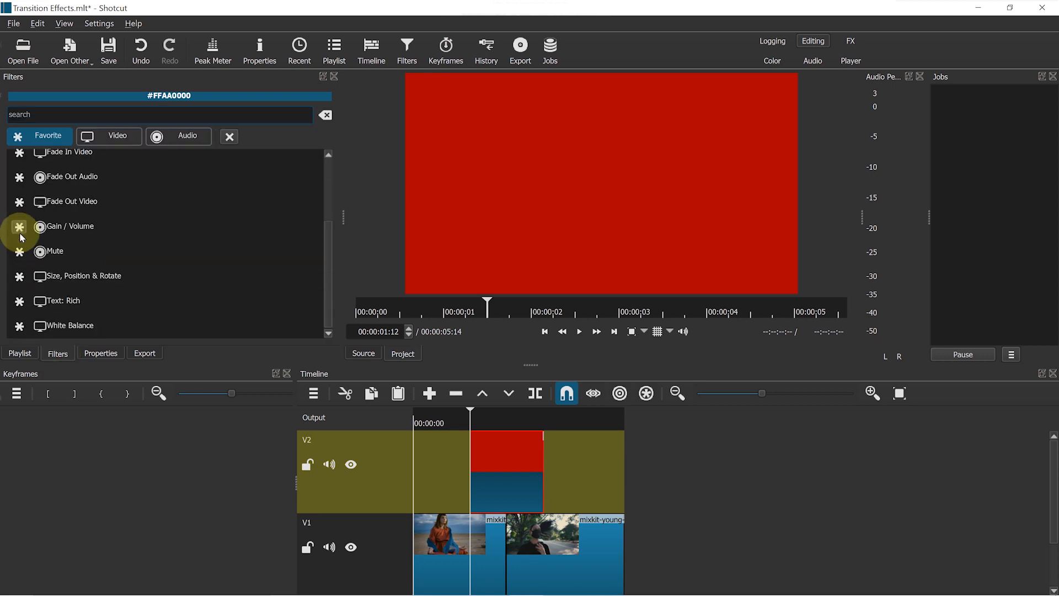
{"action": "left_click", "coordinate": [76, 274]}
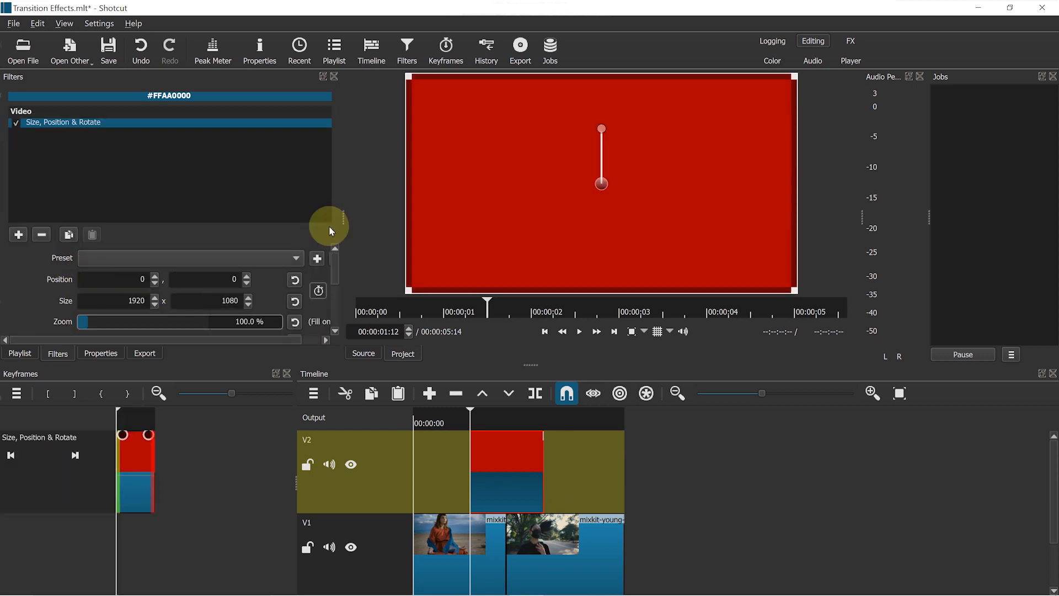
{"action": "left_click_drag", "start_coordinate": [341, 215], "coordinate": [524, 220]}
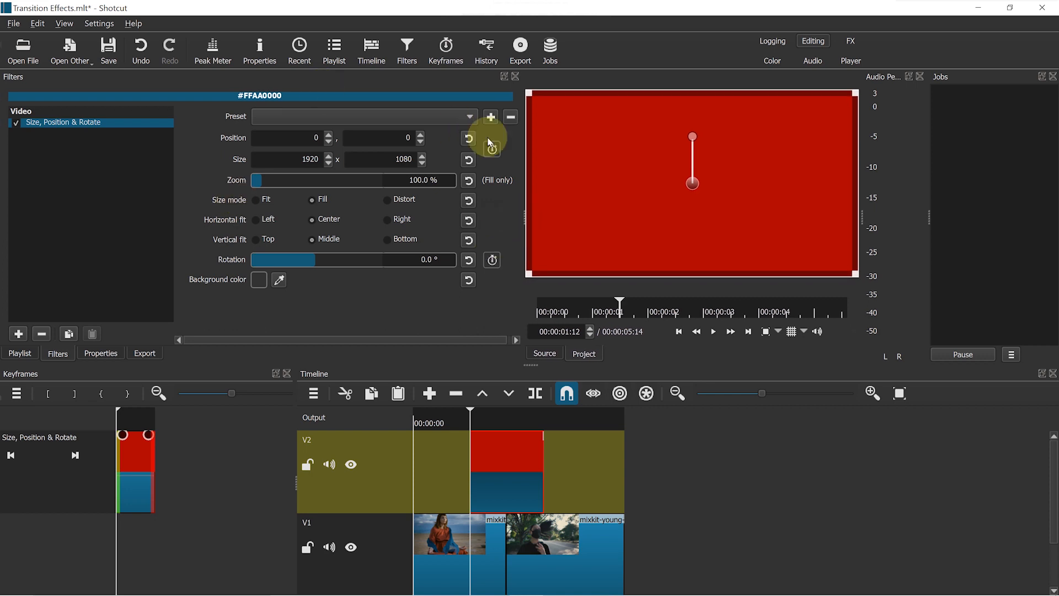
- Enable Size & Position keyframes for the red clip at 00:00:01:17 and set its horizontal position to 1920 there
{"action": "left_click", "coordinate": [478, 424]}
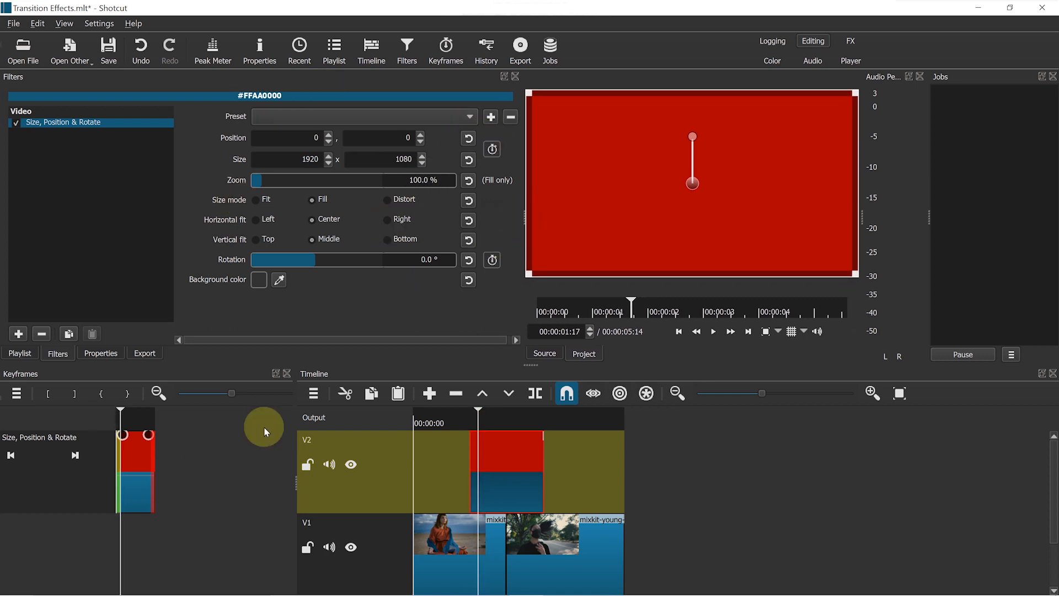
{"action": "left_click", "coordinate": [245, 395]}
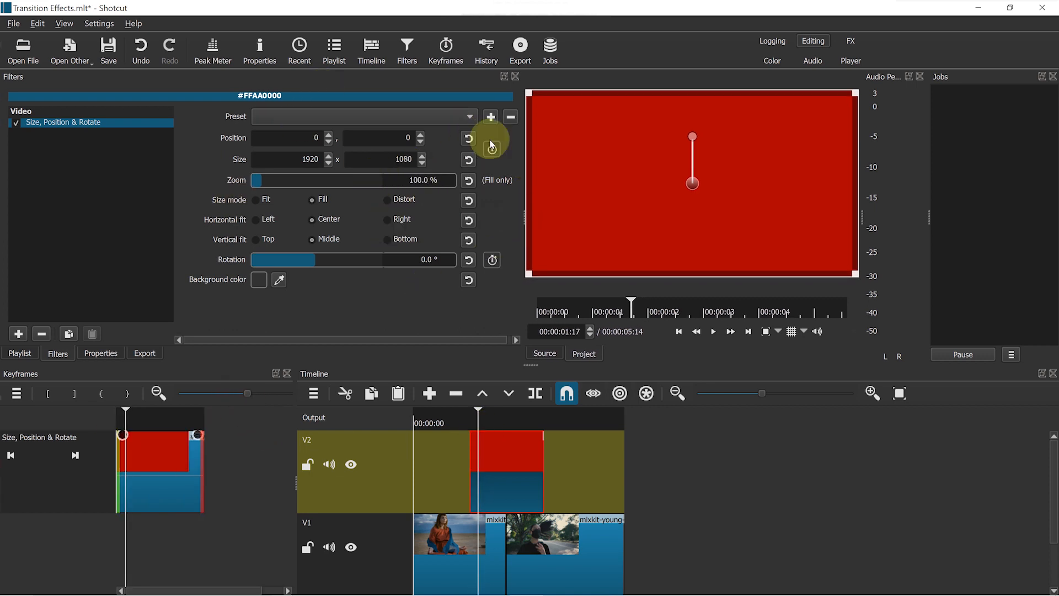
{"action": "left_click", "coordinate": [499, 153]}
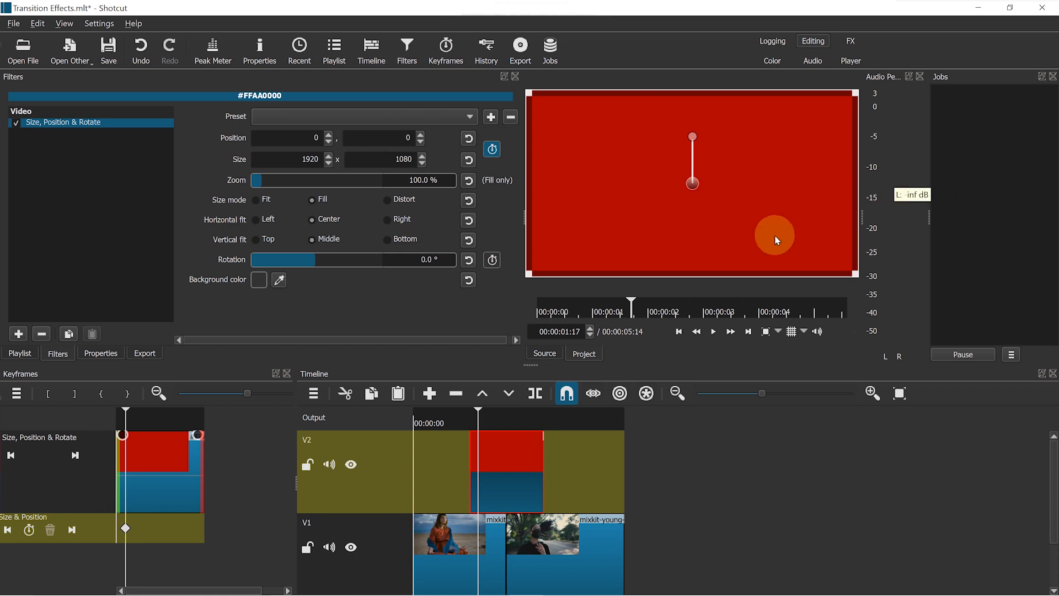
{"action": "double_click", "coordinate": [309, 138]}
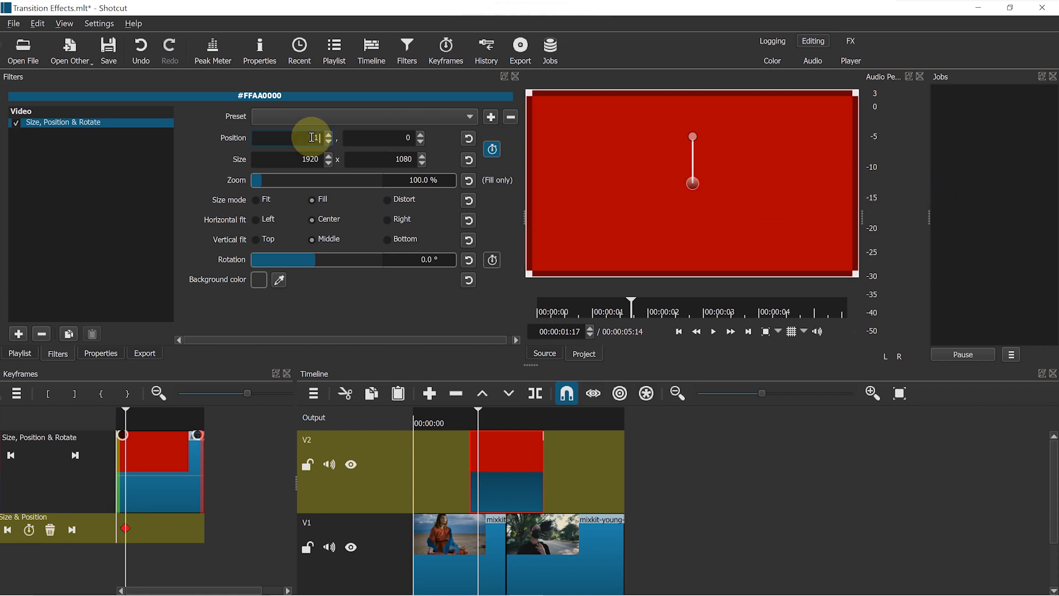
{"action": "type", "text": "1920"}
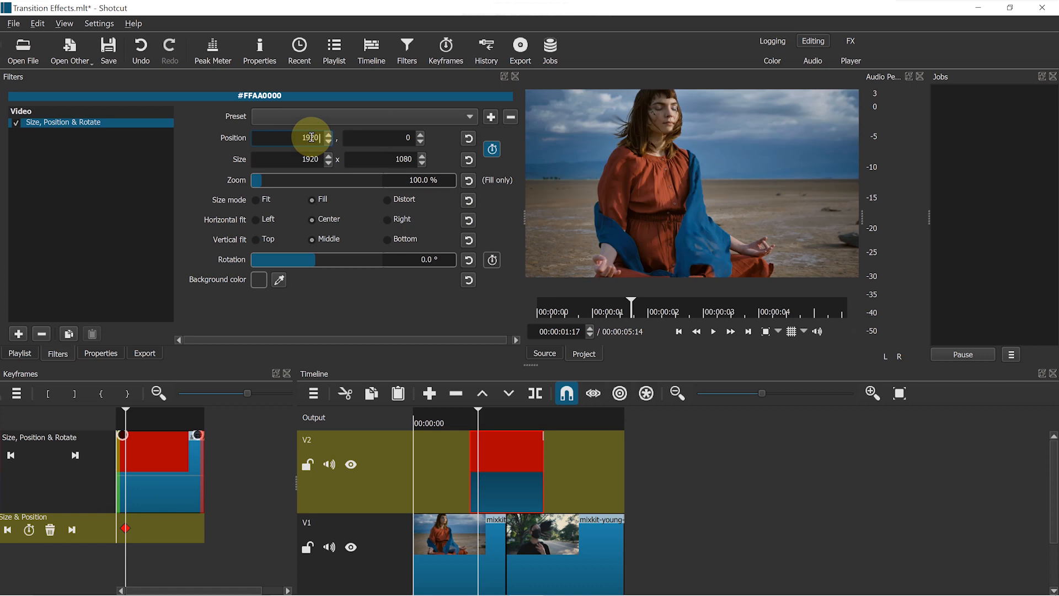
{"action": "key", "text": "Return"}
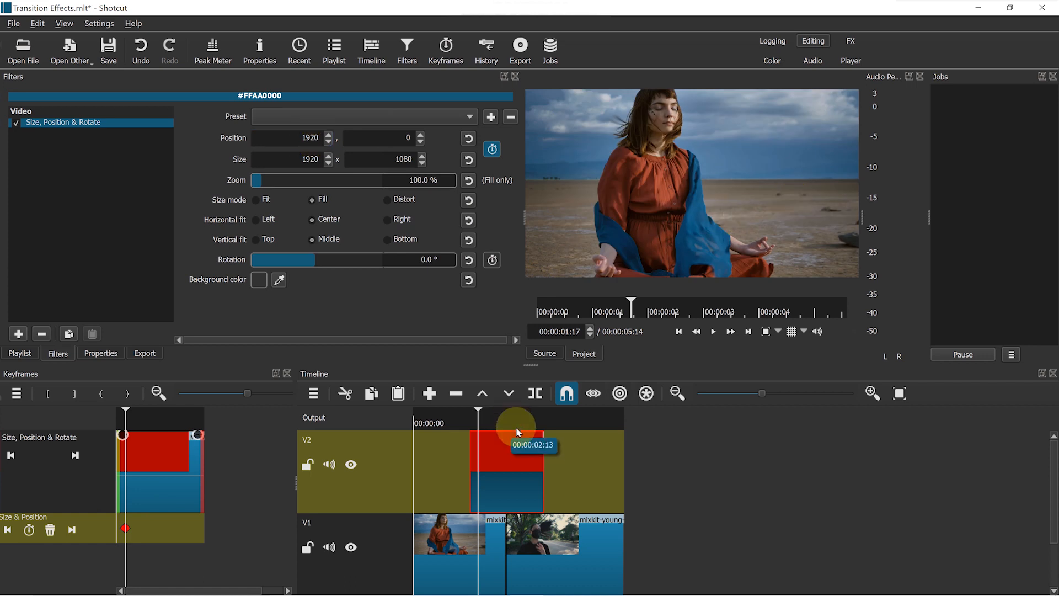
- Set the red clip's horizontal position to -1920 at 00:00:02:21 and play back the transition
{"action": "left_click", "coordinate": [520, 426]}
{"action": "left_click_drag", "start_coordinate": [520, 432], "coordinate": [522, 436]}
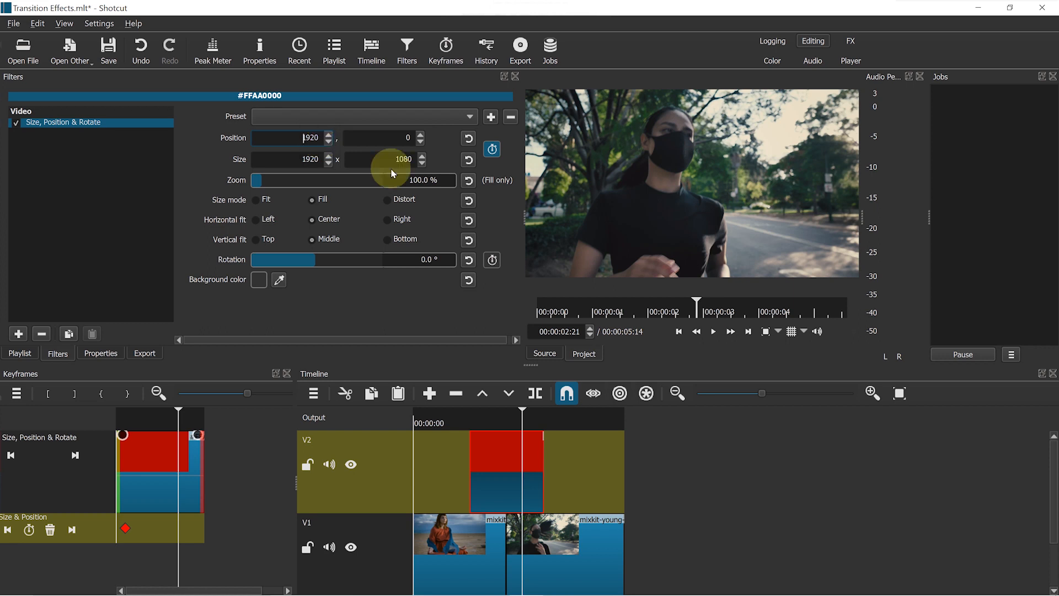
{"action": "type", "text": "-"}
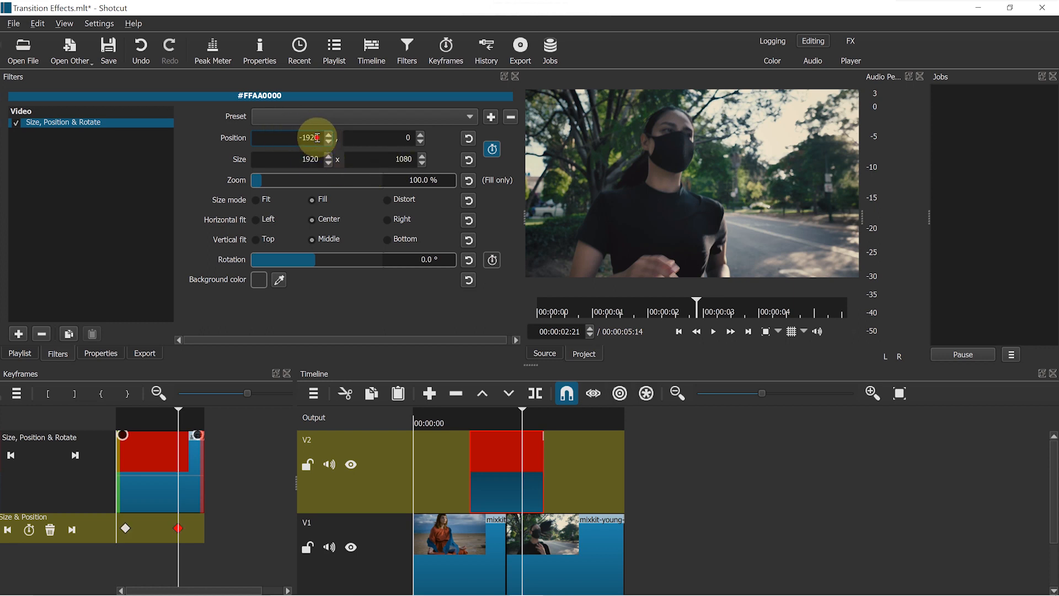
{"action": "left_click", "coordinate": [463, 424]}
{"action": "key", "text": "space"}
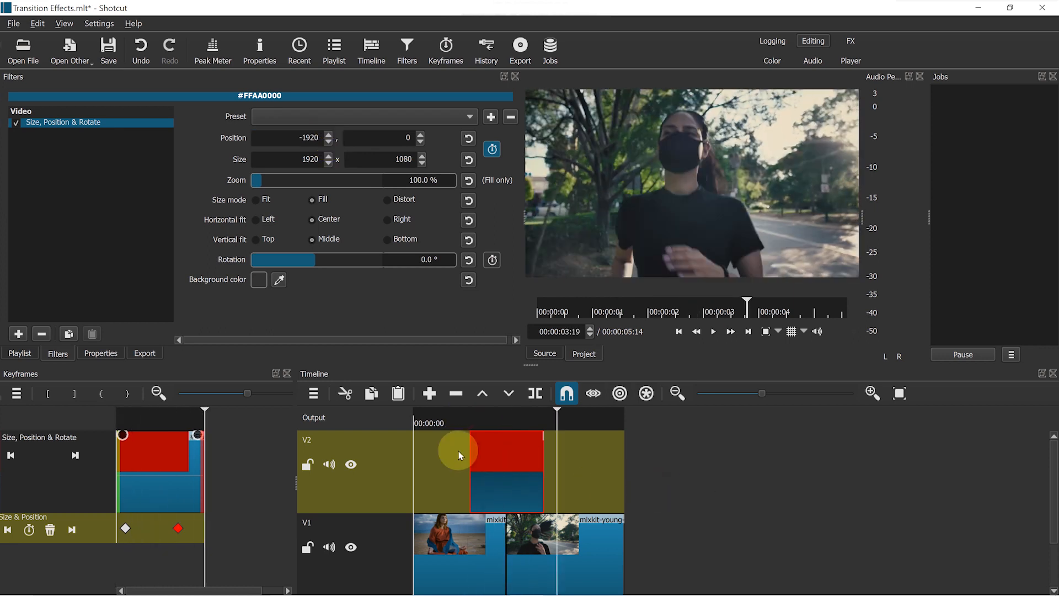
{"action": "left_click_drag", "start_coordinate": [469, 420], "coordinate": [486, 422]}
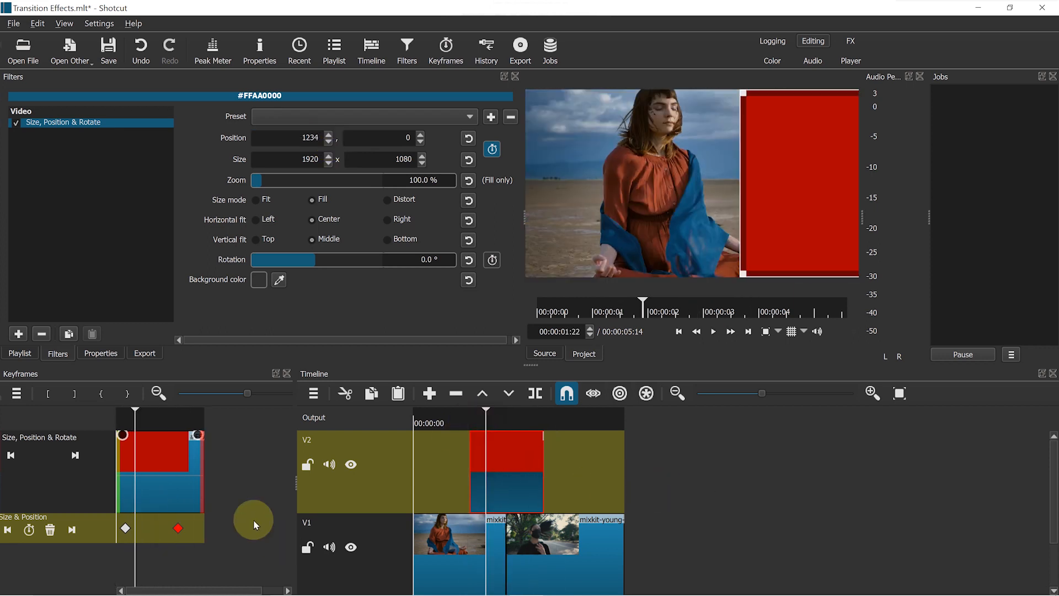
- Change both Size & Position keyframes of the red clip to the Smooth type and check the motion around 00:00:02:00
{"action": "right_click", "coordinate": [178, 528]}
{"action": "mouse_move", "coordinate": [230, 541]}
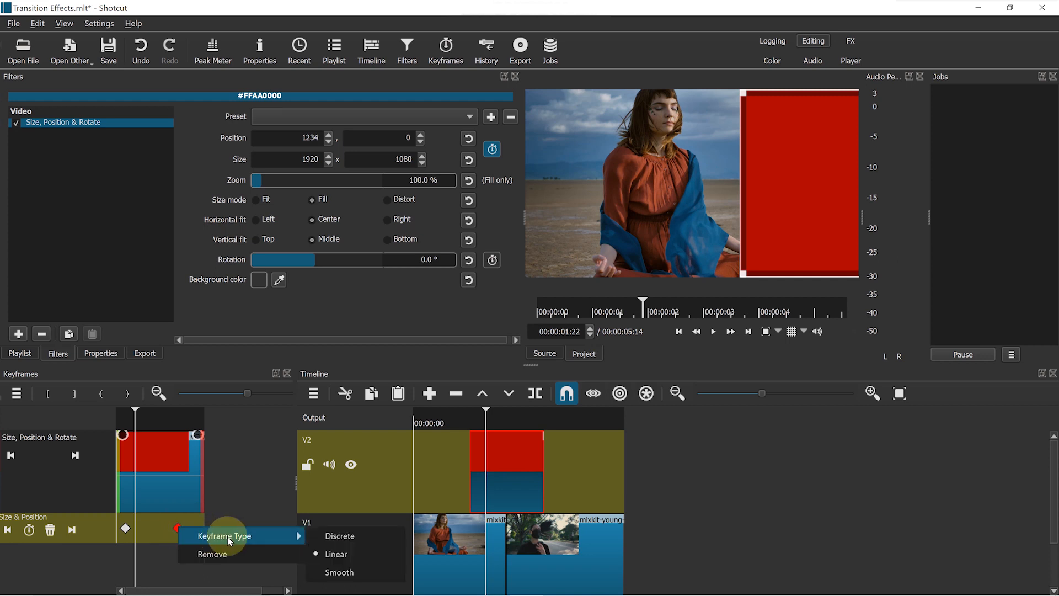
{"action": "left_click", "coordinate": [341, 572]}
{"action": "right_click", "coordinate": [127, 529]}
{"action": "mouse_move", "coordinate": [197, 542]}
{"action": "left_click", "coordinate": [289, 574]}
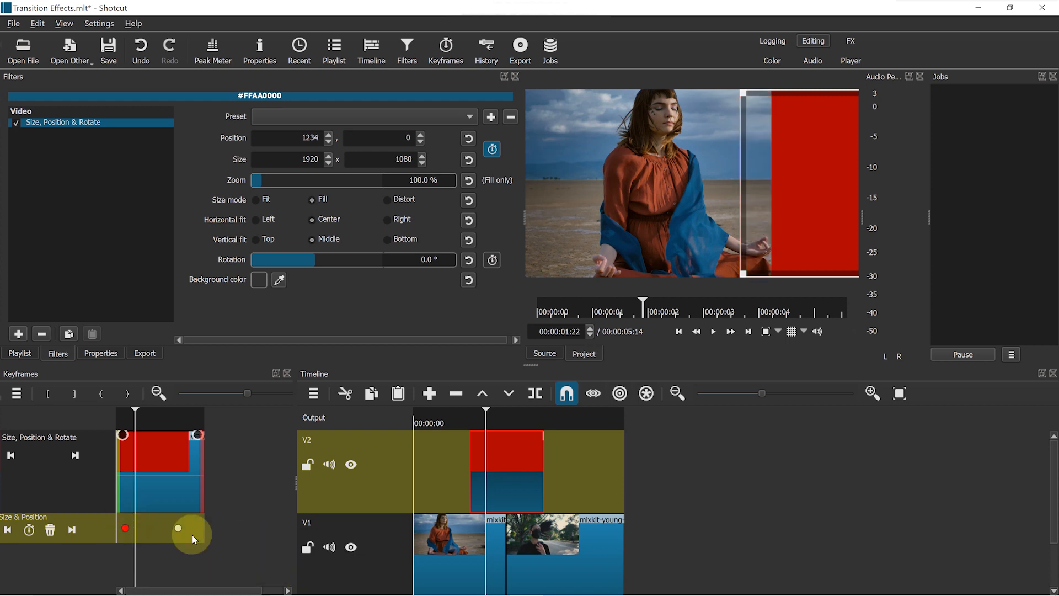
{"action": "key", "text": "Left"}
{"action": "key", "text": "Left"}
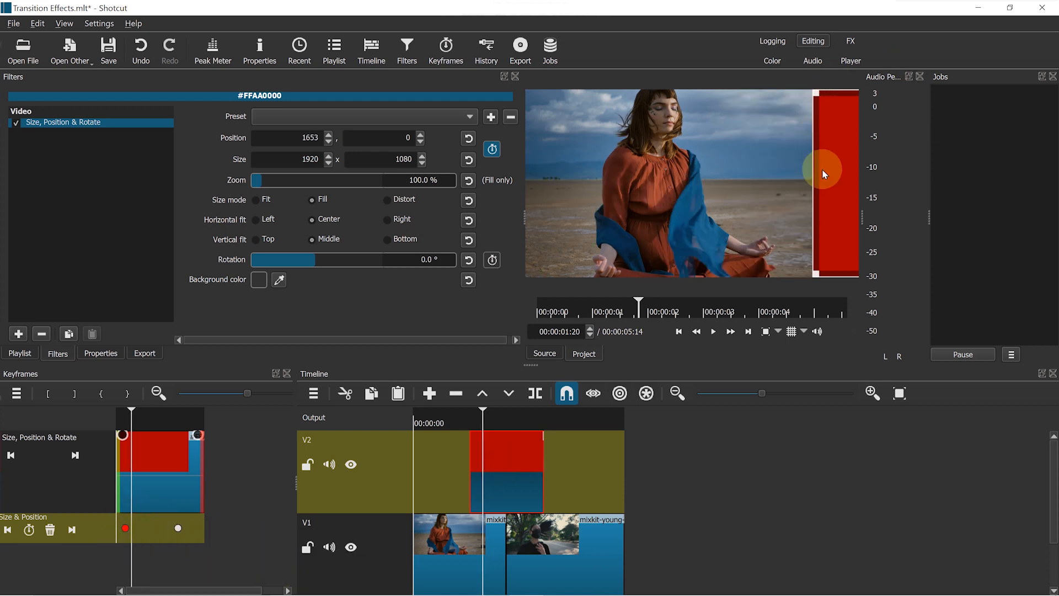
{"action": "mouse_move", "coordinate": [489, 418]}
{"action": "left_mouse_down"}
{"action": "mouse_move", "coordinate": [501, 426]}
{"action": "mouse_move", "coordinate": [488, 429]}
{"action": "left_mouse_up"}
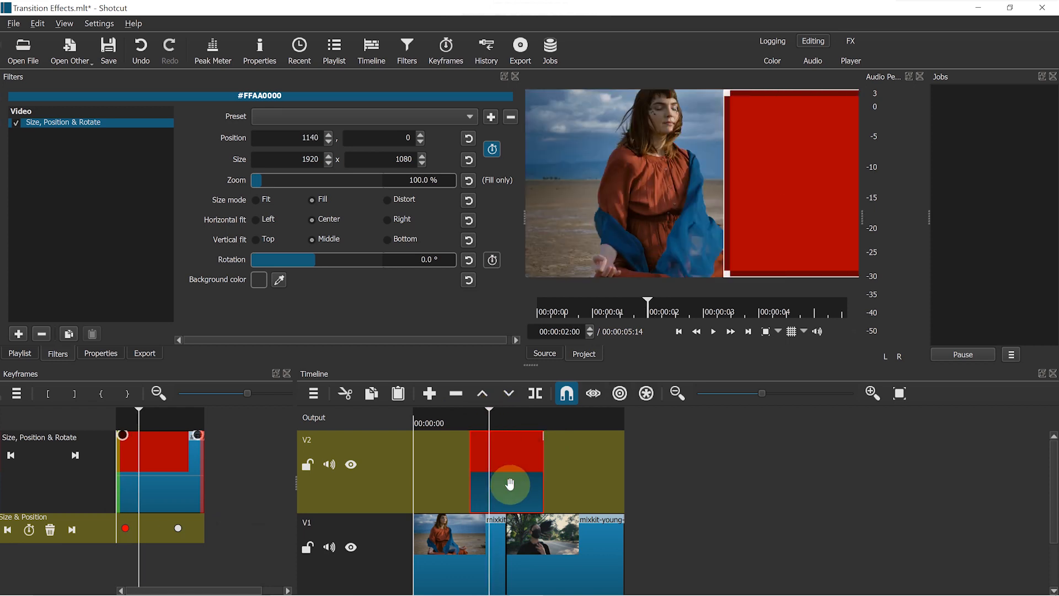
- Search the filters for "blur" and add Blur: Exponential to the red clip
{"action": "left_click", "coordinate": [18, 334]}
{"action": "left_click", "coordinate": [78, 116]}
{"action": "type", "text": "blur"}
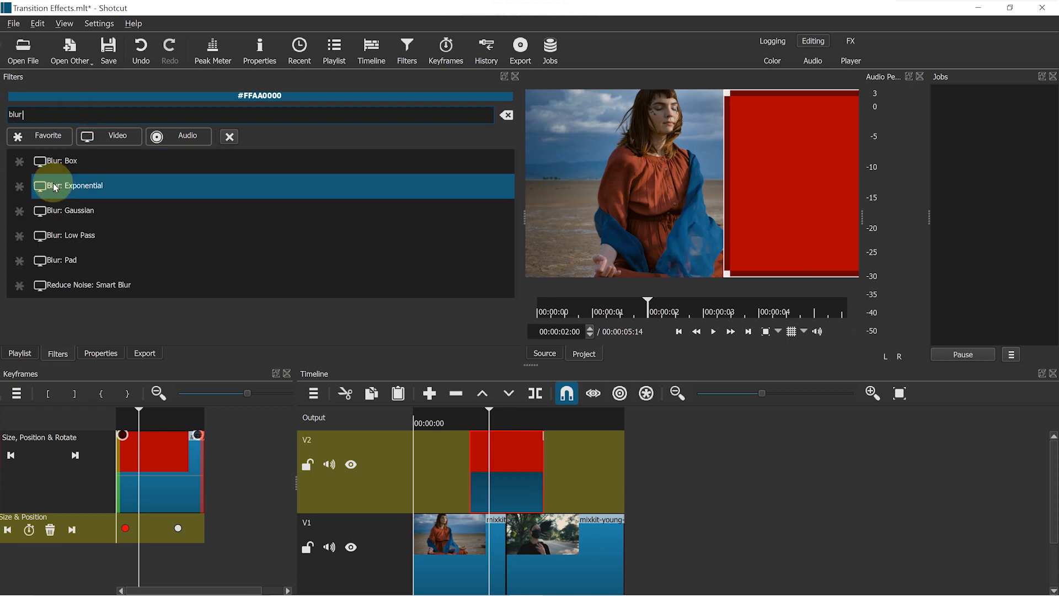
{"action": "left_click", "coordinate": [92, 187]}
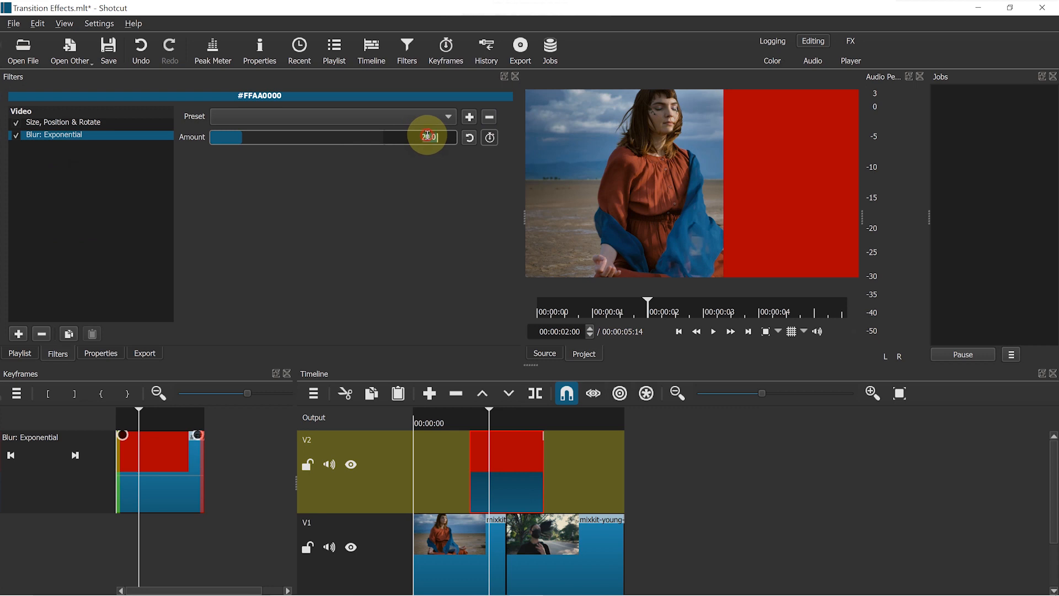
- Set the red clip's exponential blur amount to 50 and play back the transition
{"action": "key", "text": "BackSpace"}
{"action": "key", "text": "BackSpace"}
{"action": "key", "text": "BackSpace"}
{"action": "key", "text": "BackSpace"}
{"action": "type", "text": "50"}
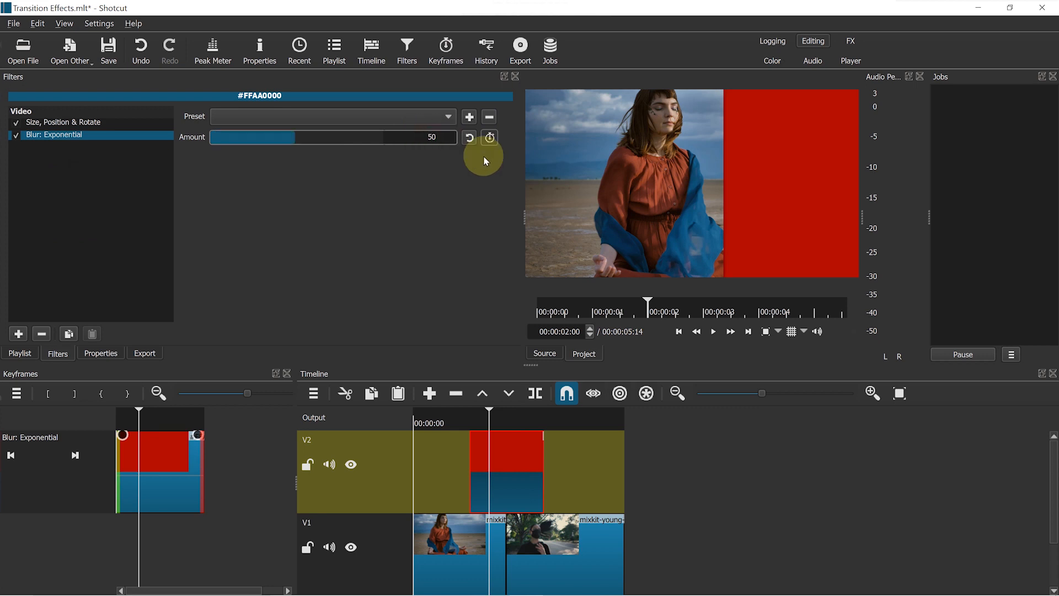
{"action": "key", "text": "Return"}
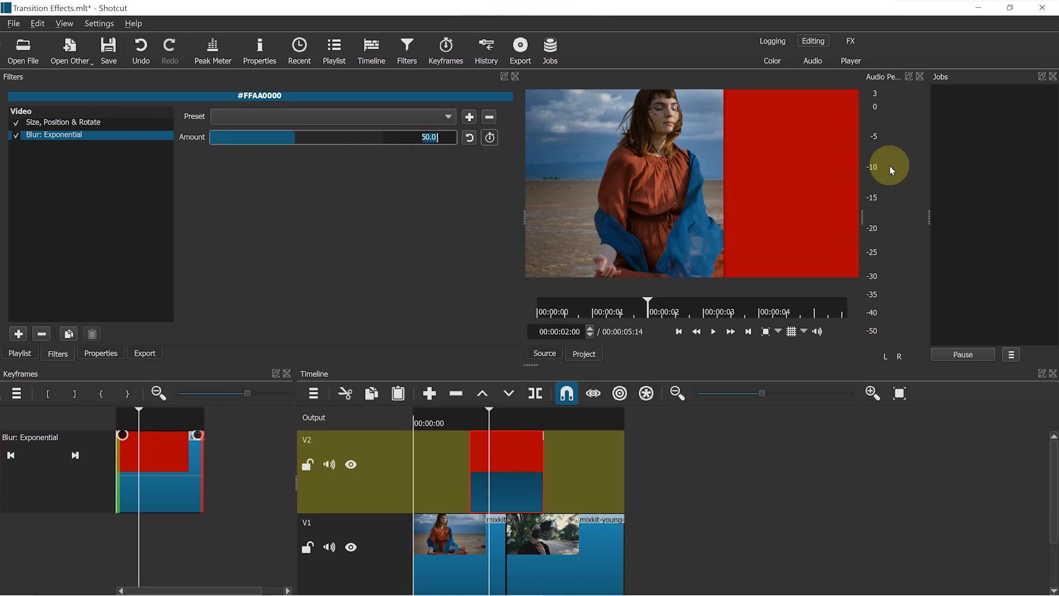
{"action": "left_click", "coordinate": [461, 425]}
{"action": "key", "text": "space"}
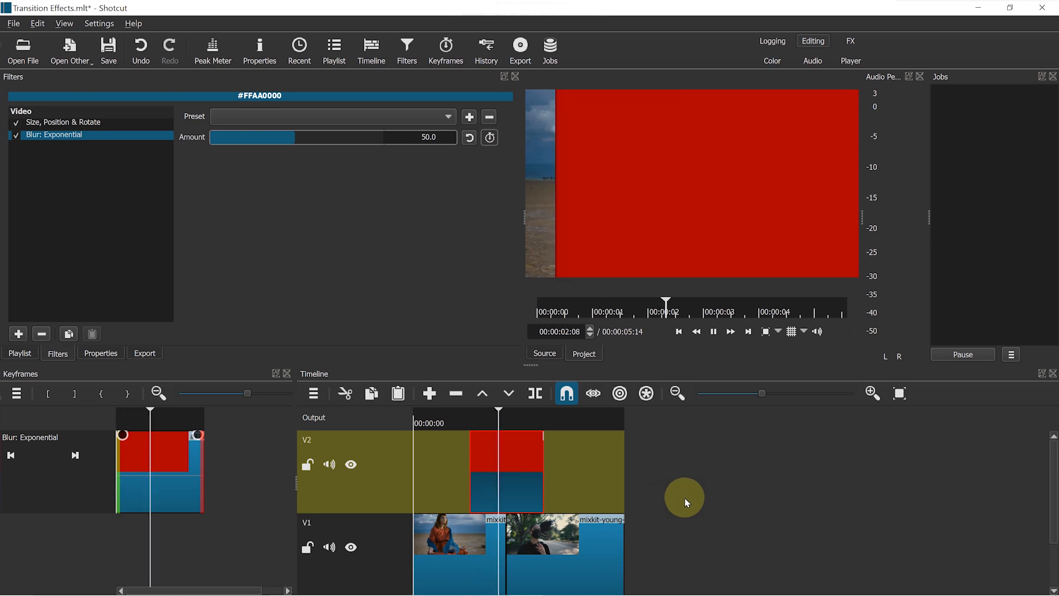
{"action": "left_click", "coordinate": [497, 420]}
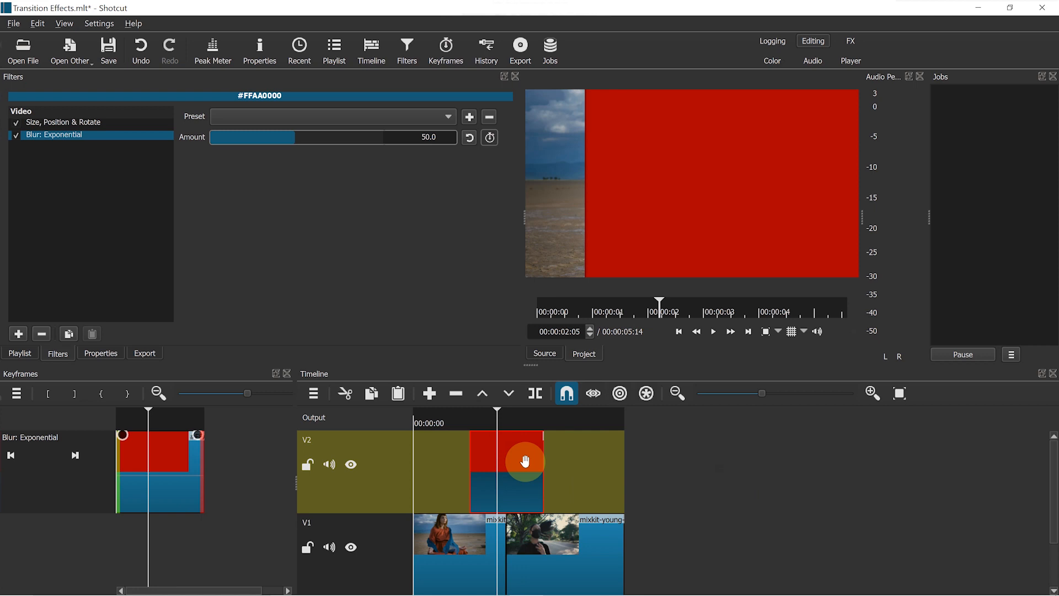
- Create a dark blue (#00007f) color clip and place it on a new video track, directly above the red clip and matching its span
{"action": "left_click", "coordinate": [314, 394]}
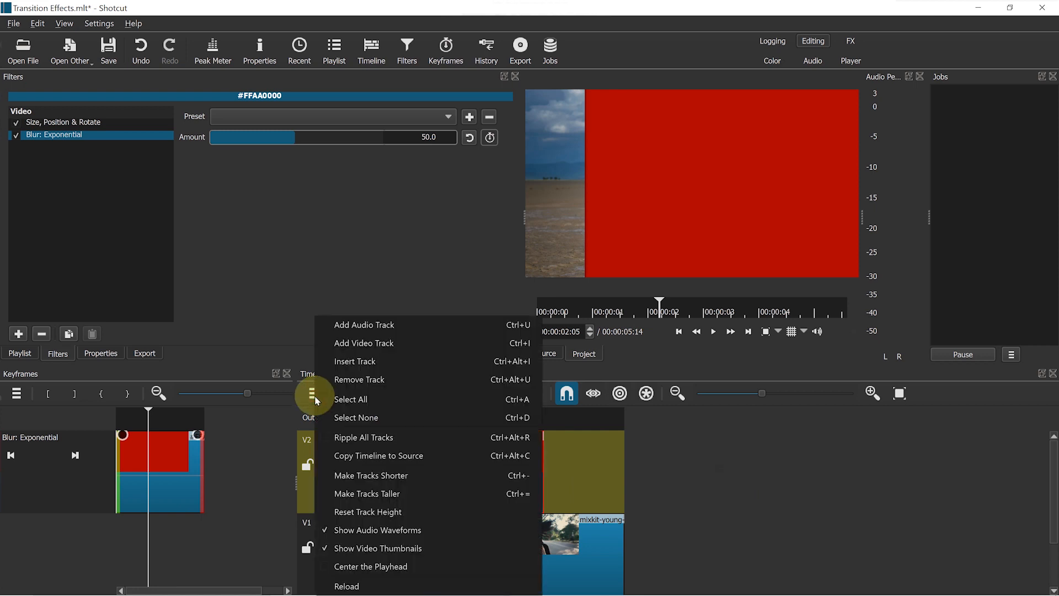
{"action": "left_click", "coordinate": [374, 343]}
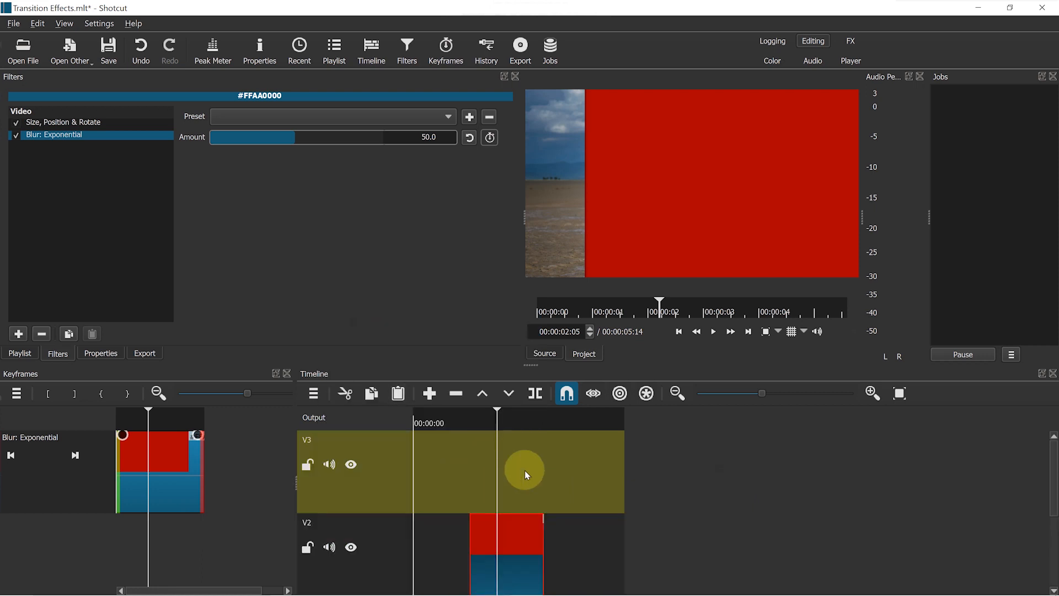
{"action": "left_click", "coordinate": [71, 48]}
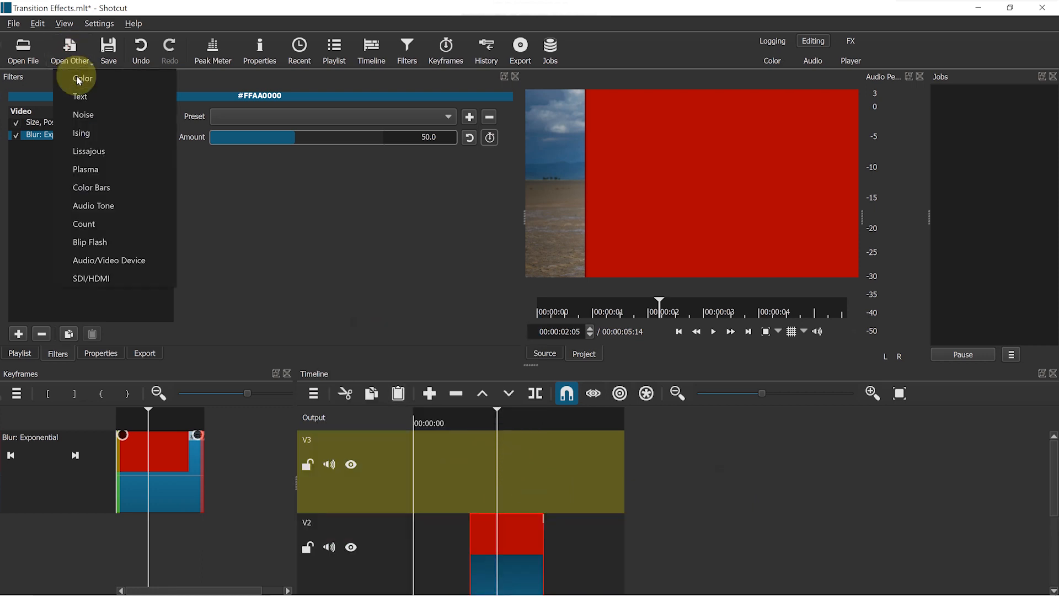
{"action": "left_click", "coordinate": [78, 79]}
{"action": "left_click", "coordinate": [396, 251]}
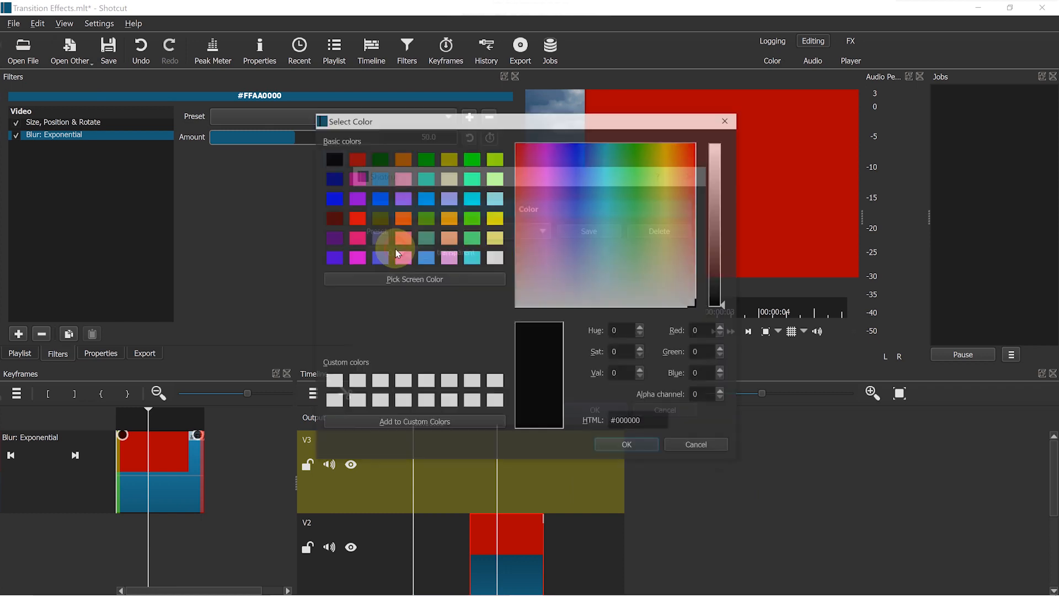
{"action": "left_click", "coordinate": [332, 177]}
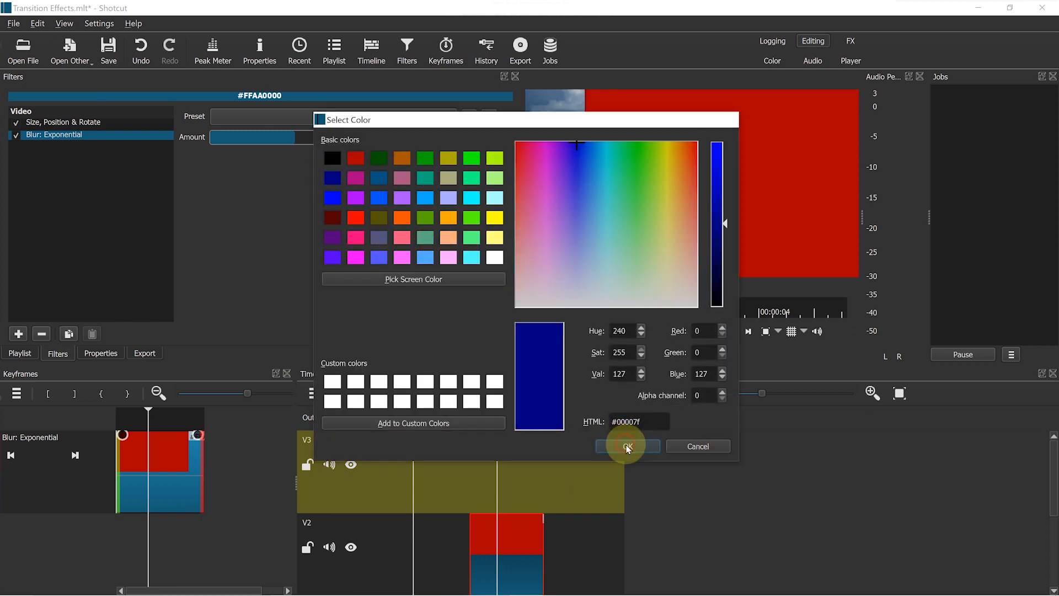
{"action": "left_click", "coordinate": [628, 446]}
{"action": "left_click", "coordinate": [604, 409]}
{"action": "left_click_drag", "start_coordinate": [681, 214], "coordinate": [534, 484]}
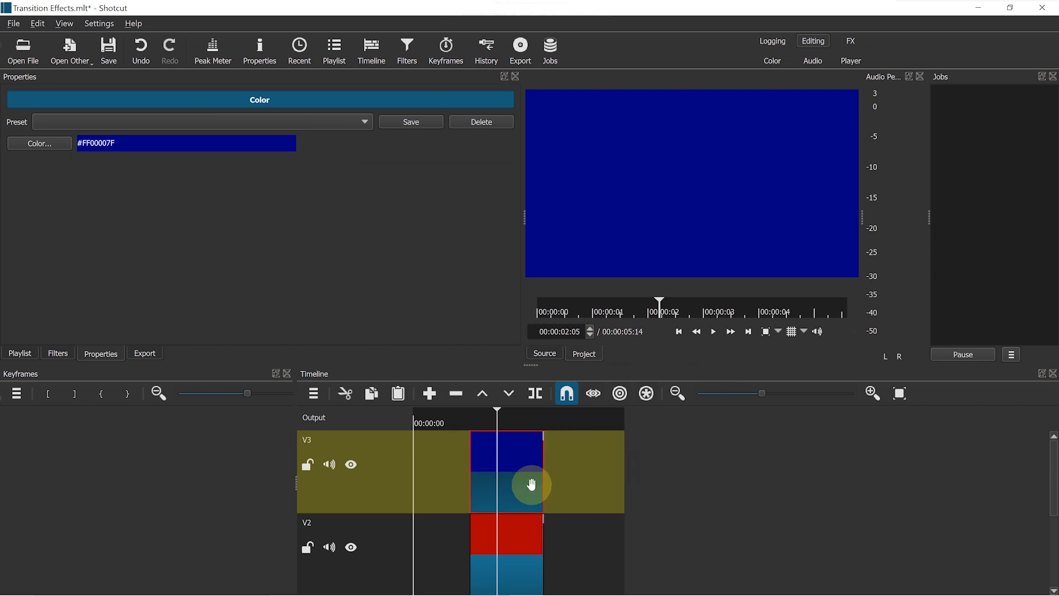
- Add a Size, Position & Rotate filter to the dark blue clip on V3
{"action": "left_click", "coordinate": [58, 355]}
{"action": "left_click", "coordinate": [20, 335]}
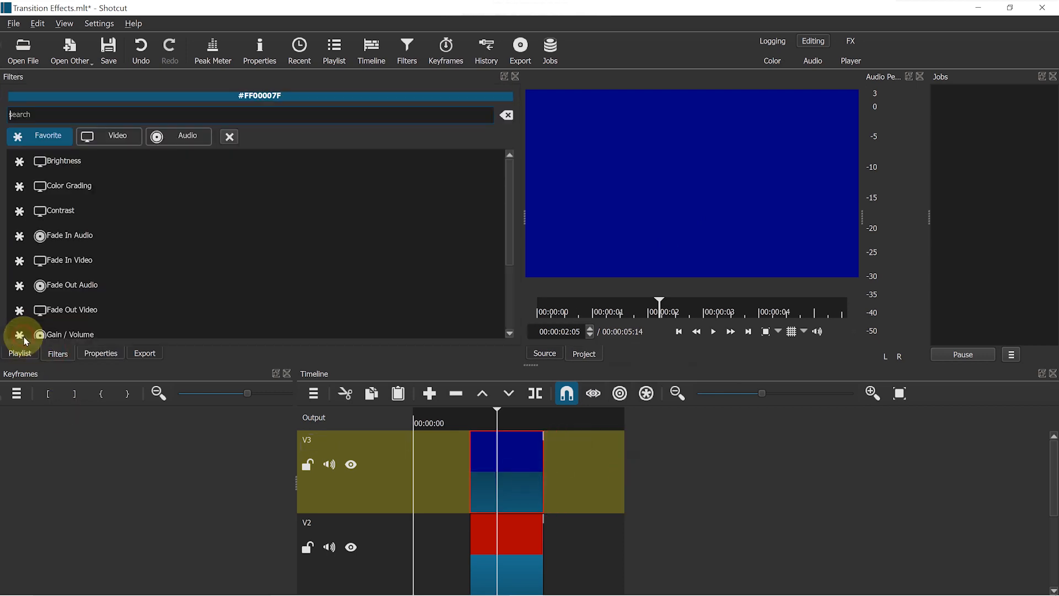
{"action": "scroll", "coordinate": [24, 340], "scroll_direction": "down", "scroll_amount": 2}
{"action": "left_click", "coordinate": [82, 278]}
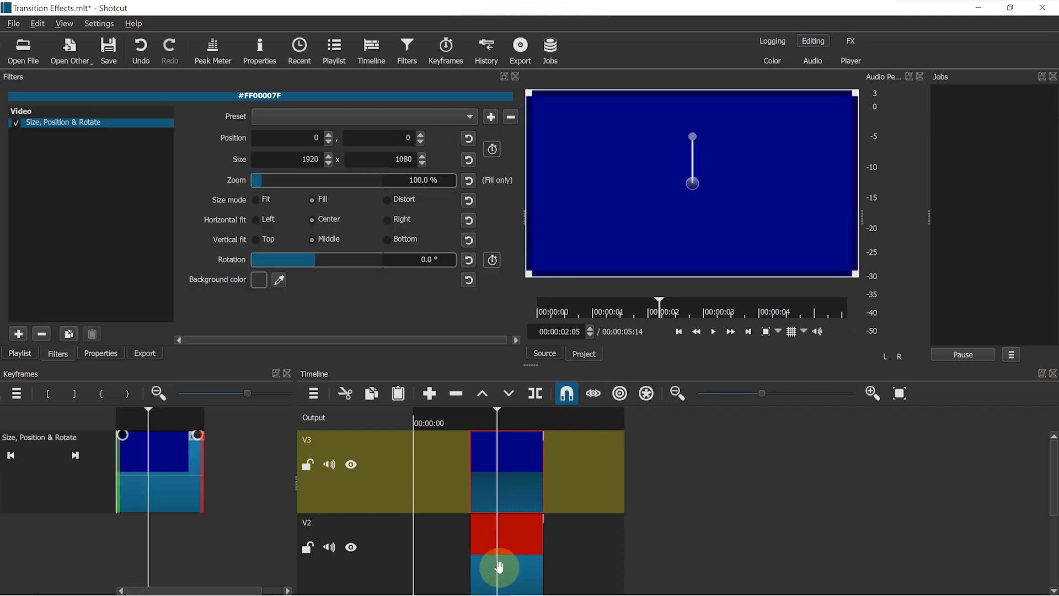
- Enable position keyframes on the dark blue clip at 00:00:02:00 and set the horizontal position to 1920
{"action": "left_click", "coordinate": [517, 551]}
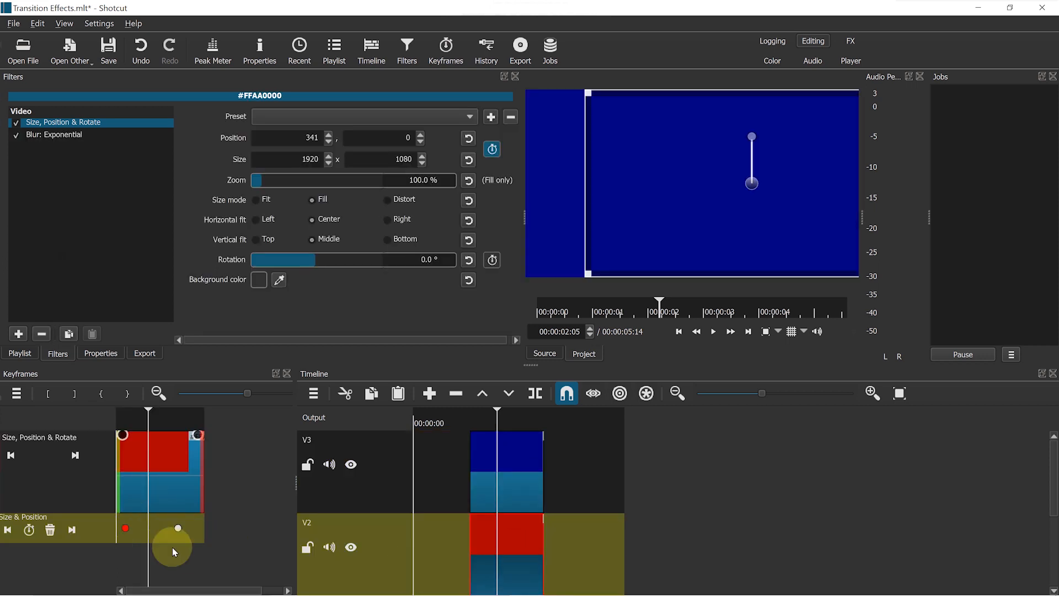
{"action": "mouse_move", "coordinate": [149, 419]}
{"action": "left_mouse_down"}
{"action": "mouse_move", "coordinate": [134, 416]}
{"action": "mouse_move", "coordinate": [139, 433]}
{"action": "left_mouse_up"}
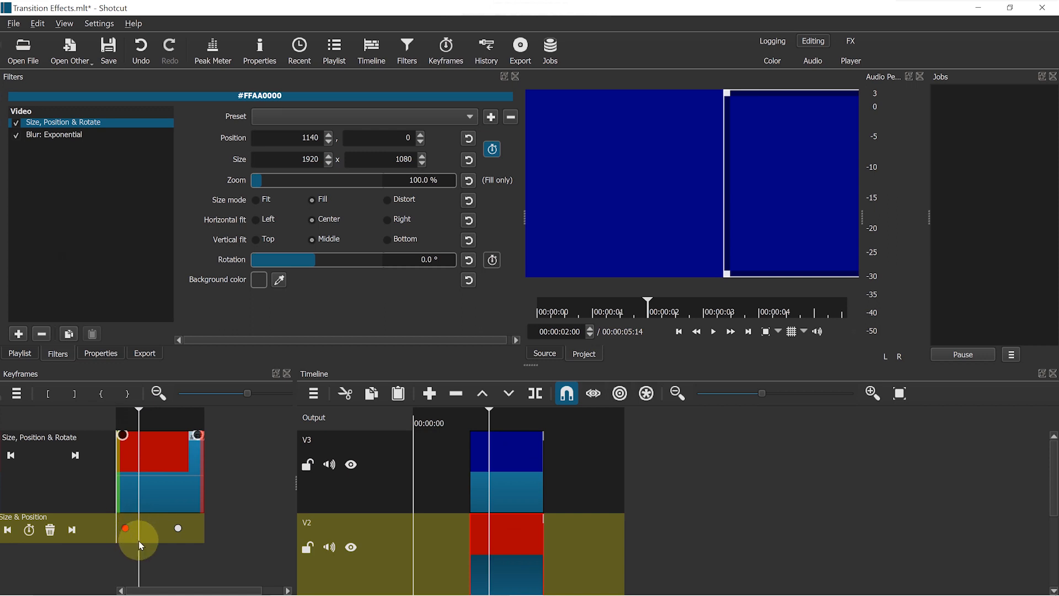
{"action": "left_click", "coordinate": [512, 469]}
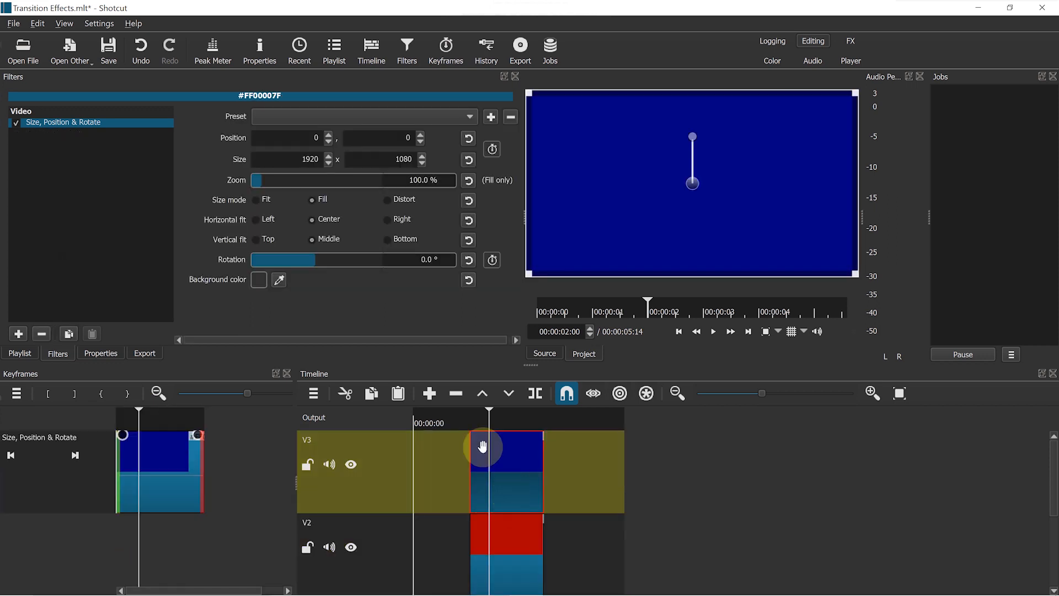
{"action": "left_click", "coordinate": [493, 149]}
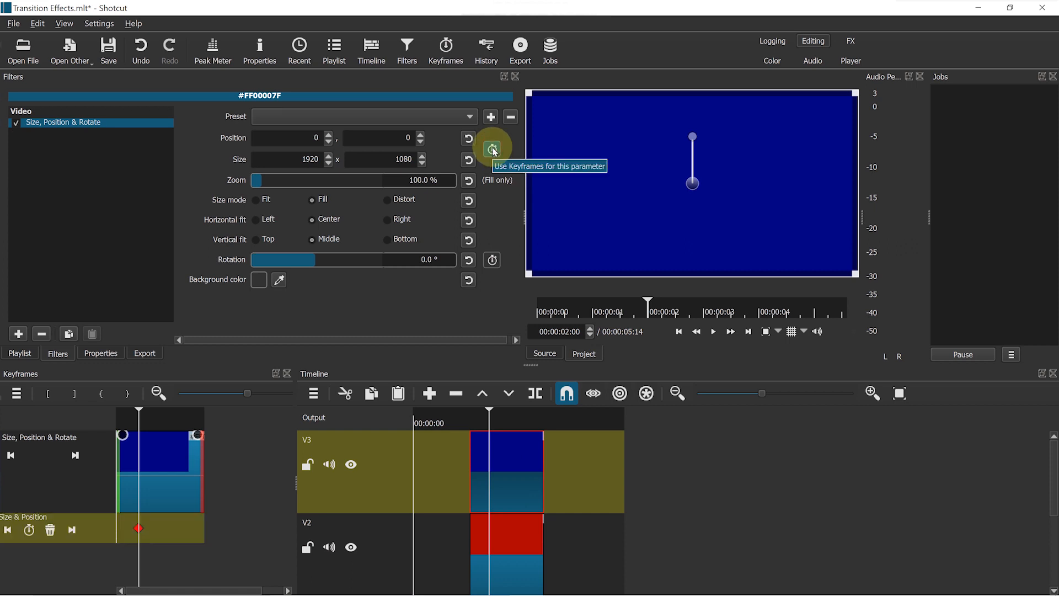
{"action": "left_click", "coordinate": [321, 138]}
{"action": "type", "text": "1920"}
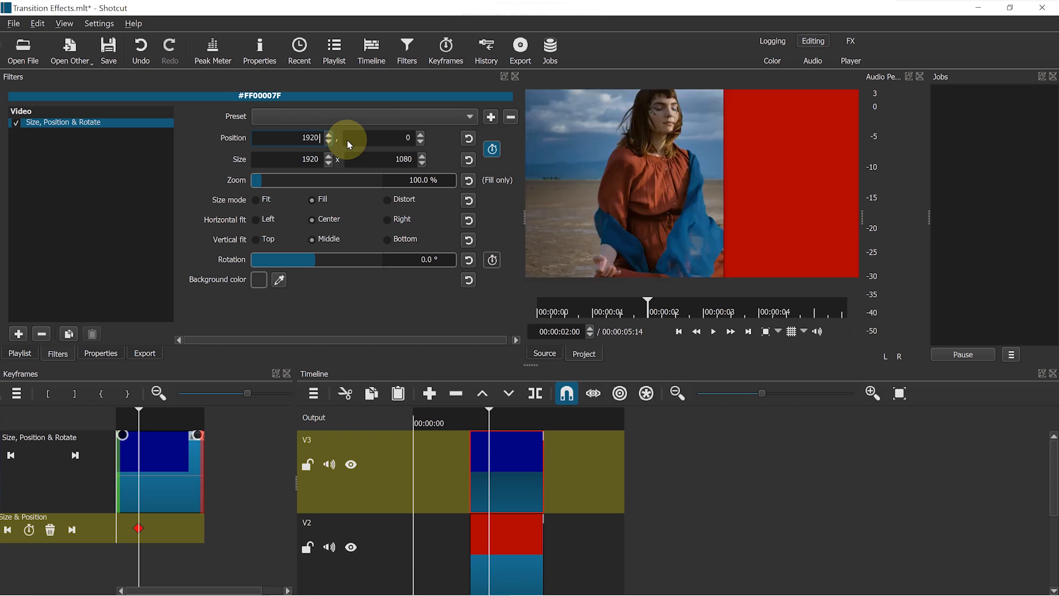
- Add a second position keyframe on the dark blue clip at 00:00:02:23 with the horizontal position set to -1920
{"action": "mouse_move", "coordinate": [511, 432]}
{"action": "left_mouse_down"}
{"action": "mouse_move", "coordinate": [525, 436]}
{"action": "mouse_move", "coordinate": [527, 419]}
{"action": "left_mouse_up"}
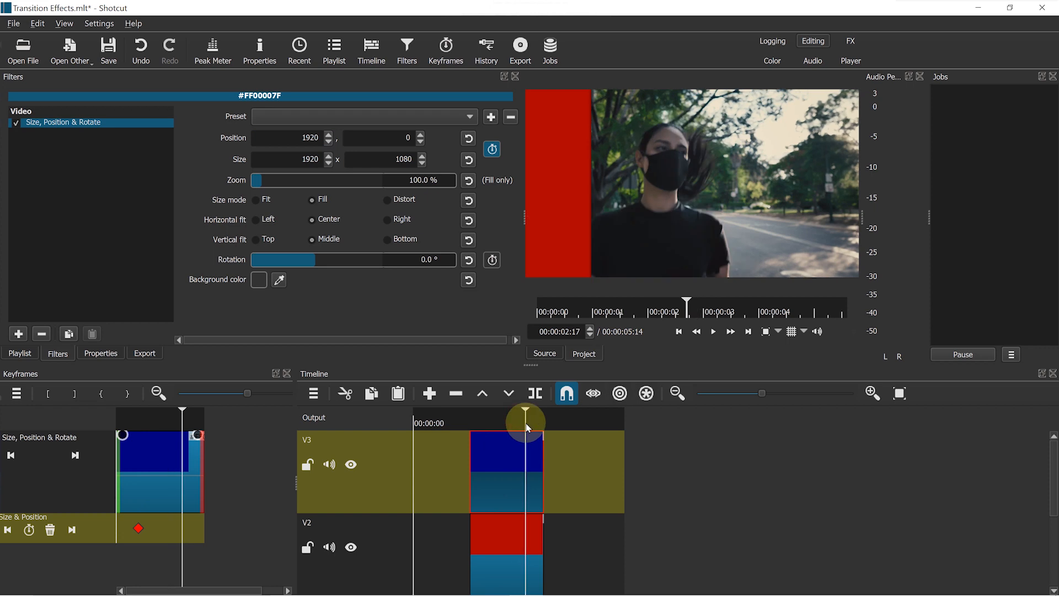
{"action": "left_click", "coordinate": [297, 137]}
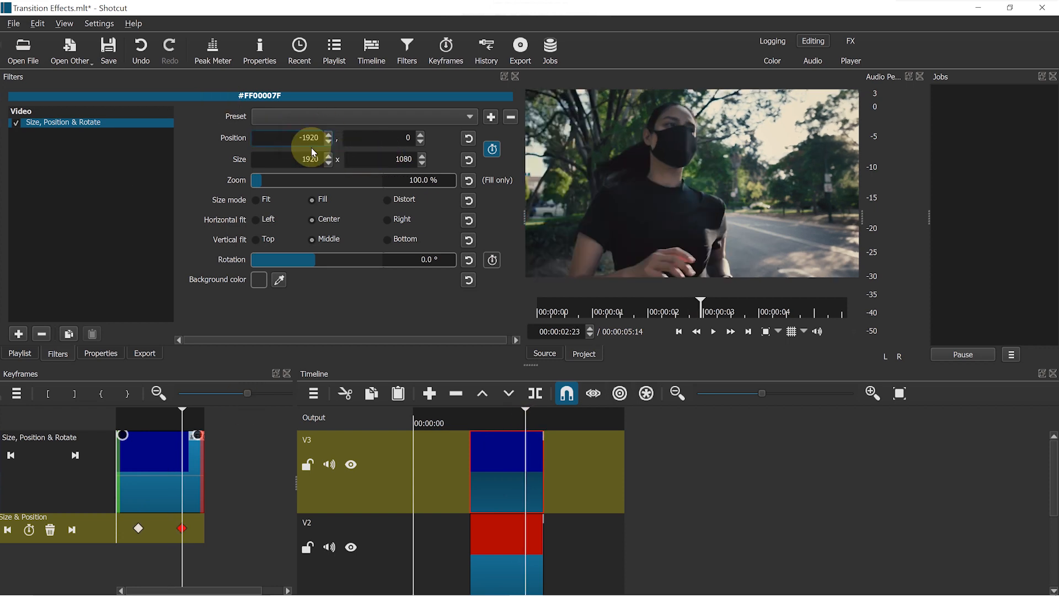
{"action": "type", "text": "-"}
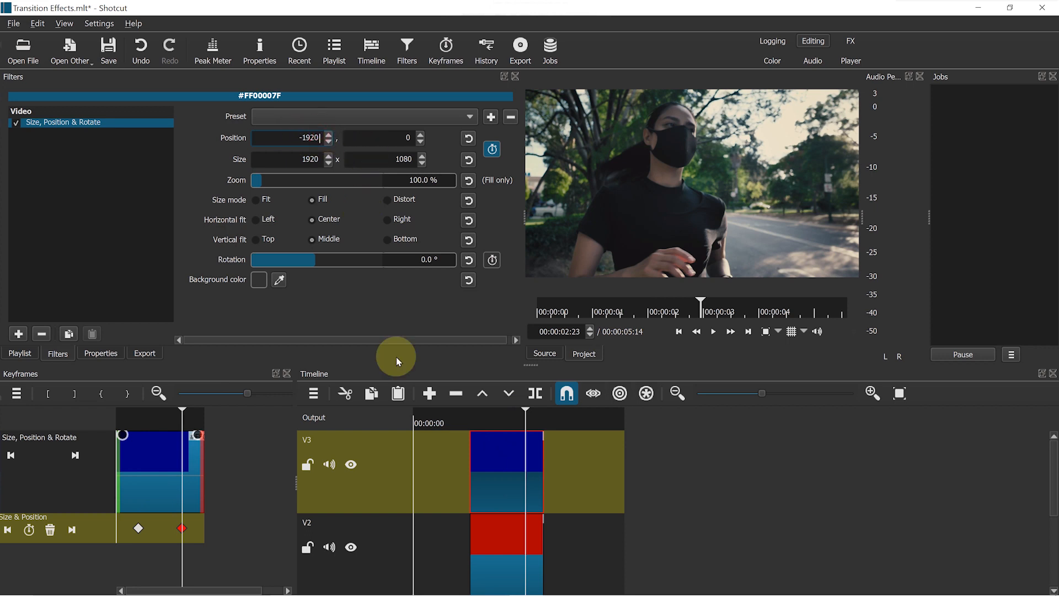
{"action": "key", "text": "Return"}
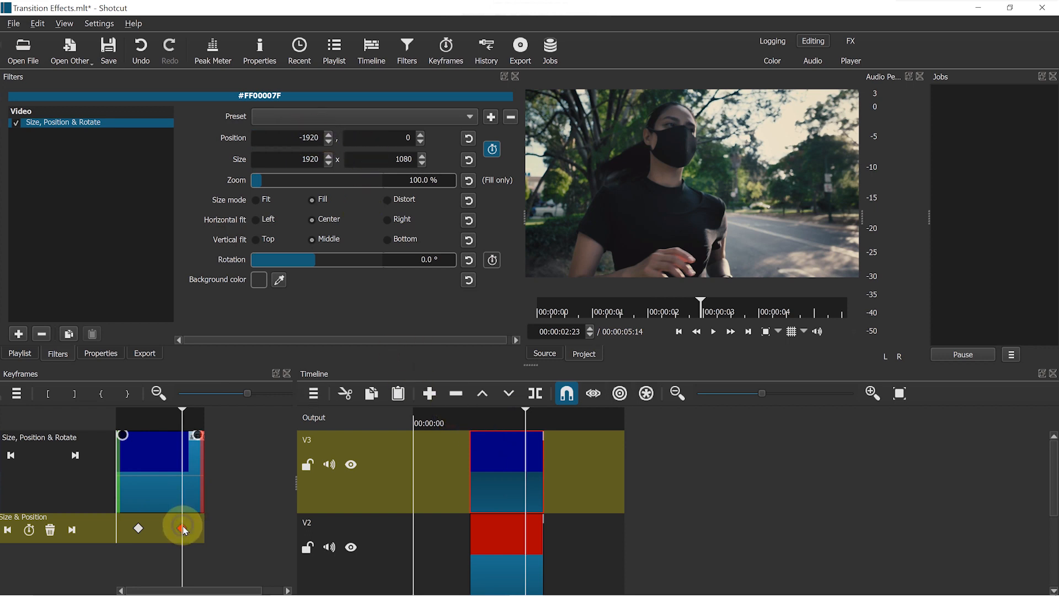
- Change both position keyframes of the dark blue clip to the Smooth keyframe type
{"action": "right_click", "coordinate": [184, 529]}
{"action": "mouse_move", "coordinate": [248, 536]}
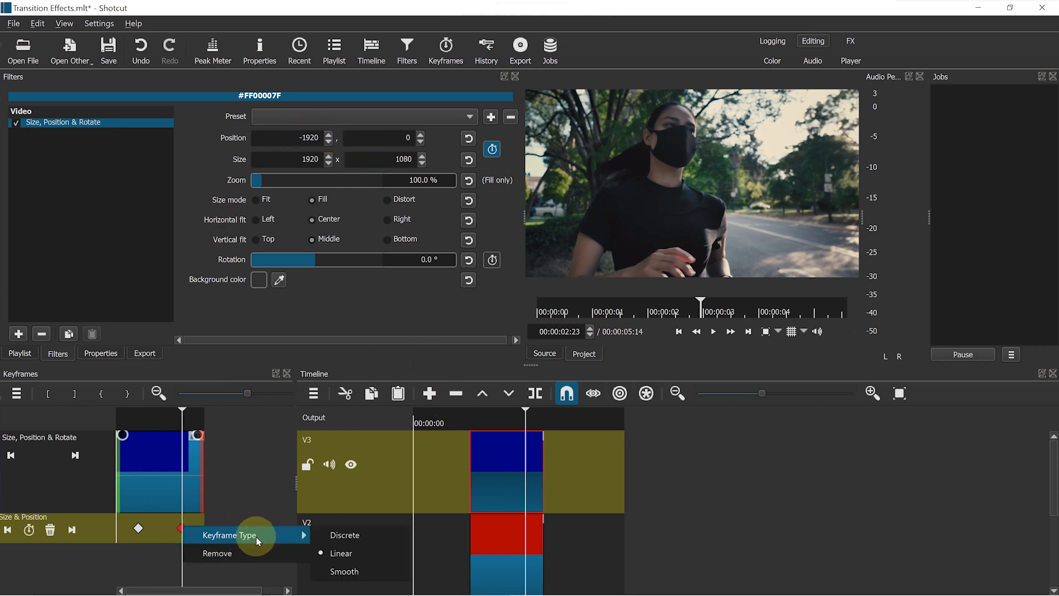
{"action": "left_click", "coordinate": [345, 576]}
{"action": "right_click", "coordinate": [139, 529]}
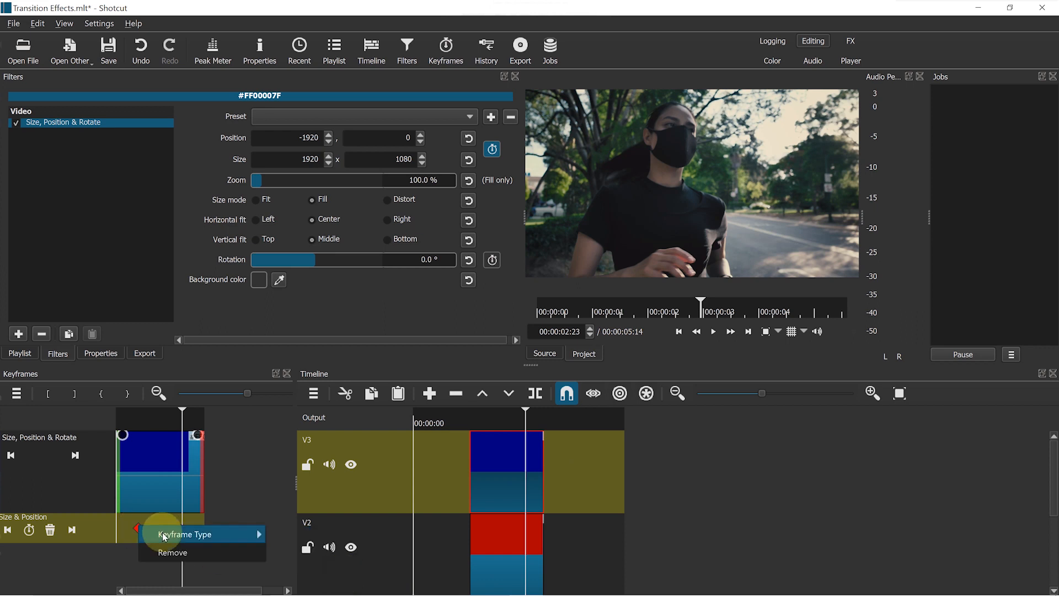
{"action": "mouse_move", "coordinate": [259, 534]}
{"action": "left_click", "coordinate": [303, 576]}
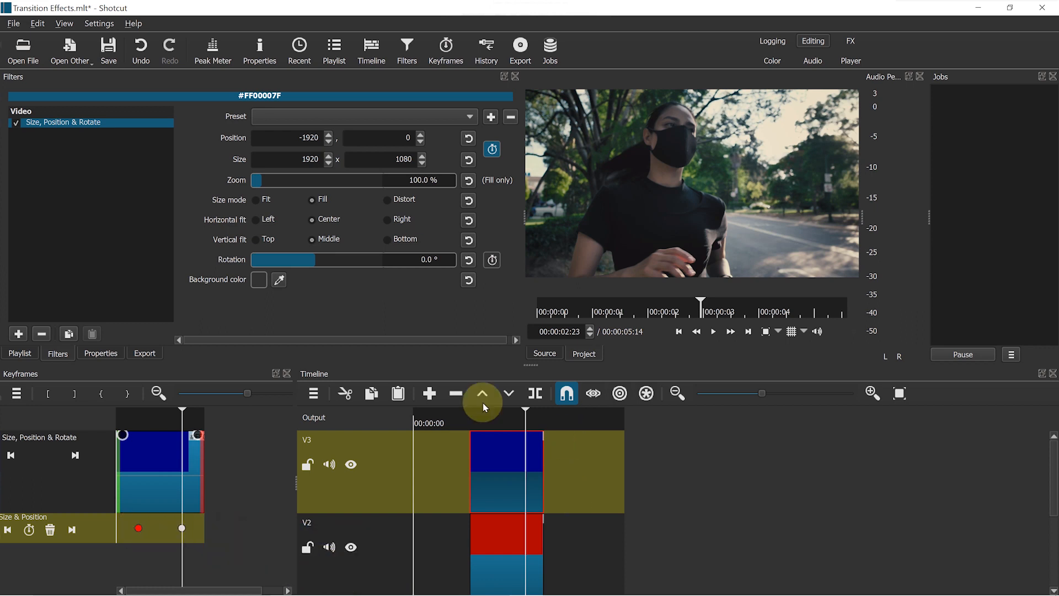
- Play back and scrub through the transition to check the dark blue clip's timing against the red clip
{"action": "left_click", "coordinate": [483, 423]}
{"action": "left_click", "coordinate": [449, 440]}
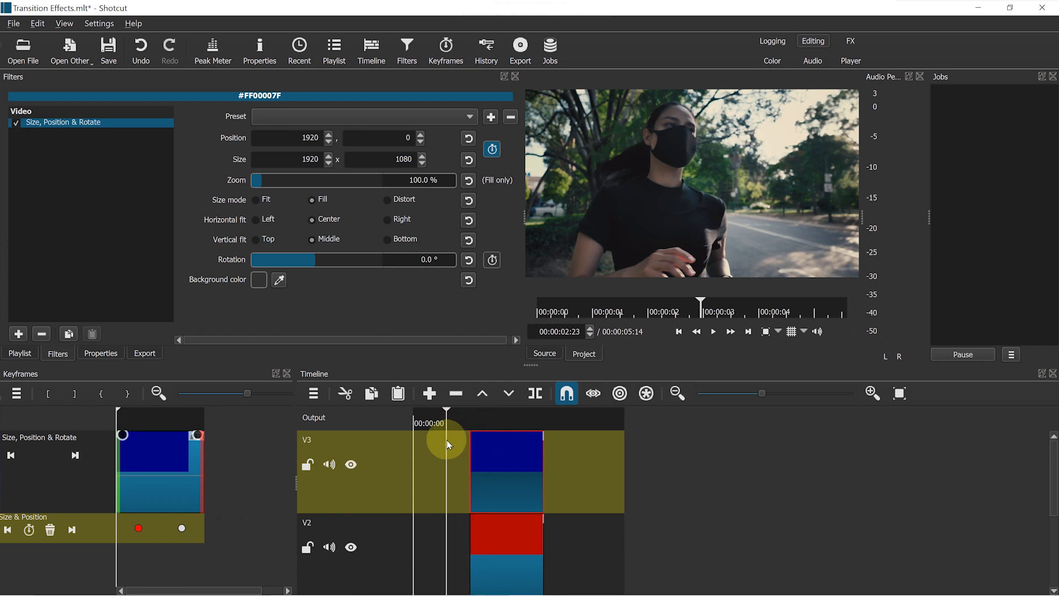
{"action": "key", "text": "space"}
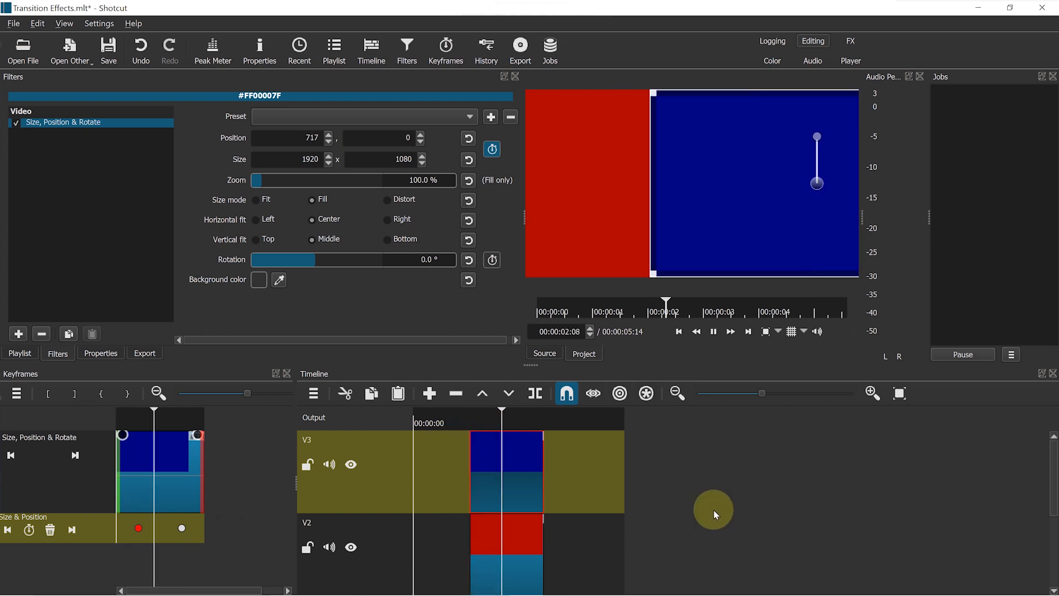
{"action": "key", "text": "space"}
{"action": "left_click", "coordinate": [489, 425]}
{"action": "left_click", "coordinate": [445, 436]}
{"action": "left_click", "coordinate": [487, 445]}
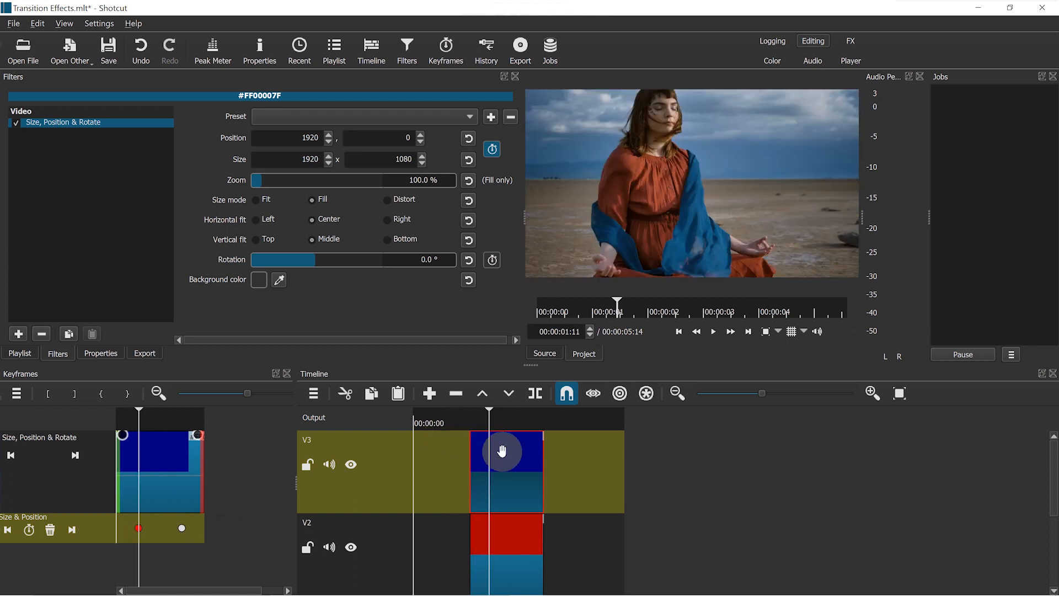
{"action": "left_click", "coordinate": [502, 451]}
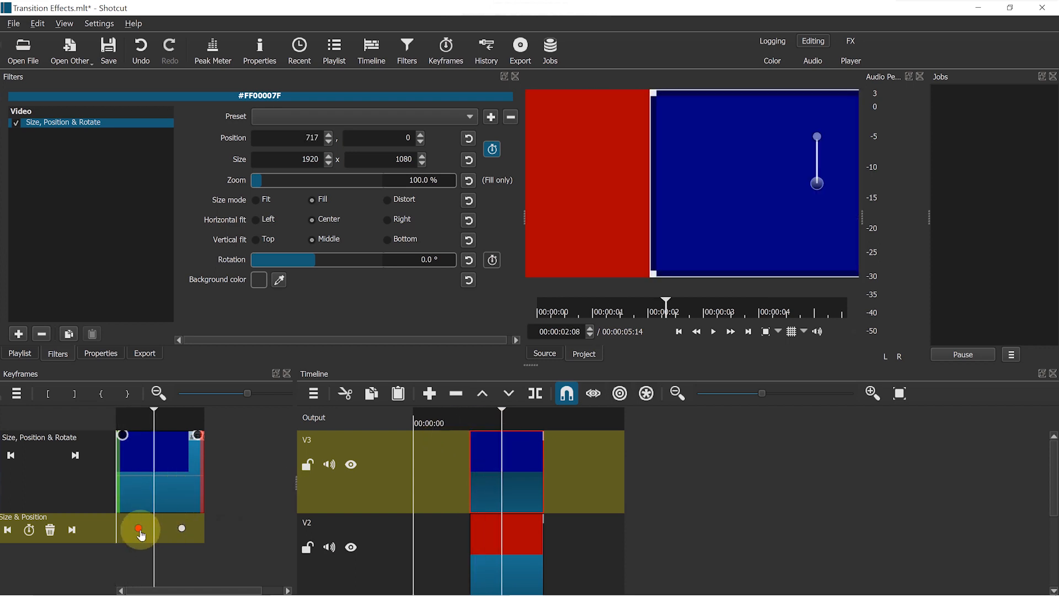
- Move the dark blue clip's first position keyframe slightly earlier and play back the transition
{"action": "left_click_drag", "start_coordinate": [139, 528], "coordinate": [134, 534]}
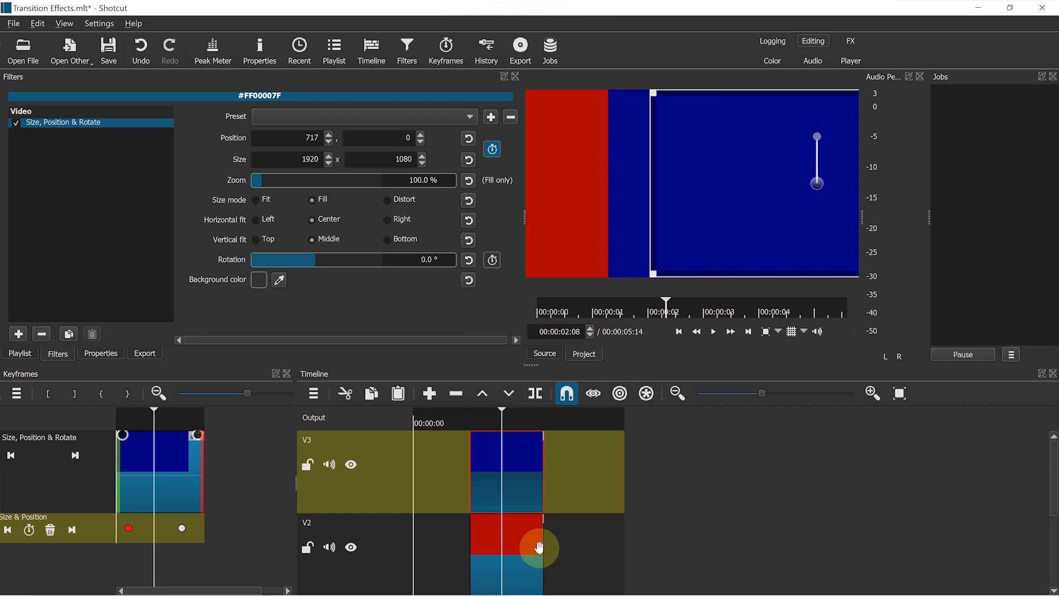
{"action": "left_click", "coordinate": [445, 430]}
{"action": "key", "text": "space"}
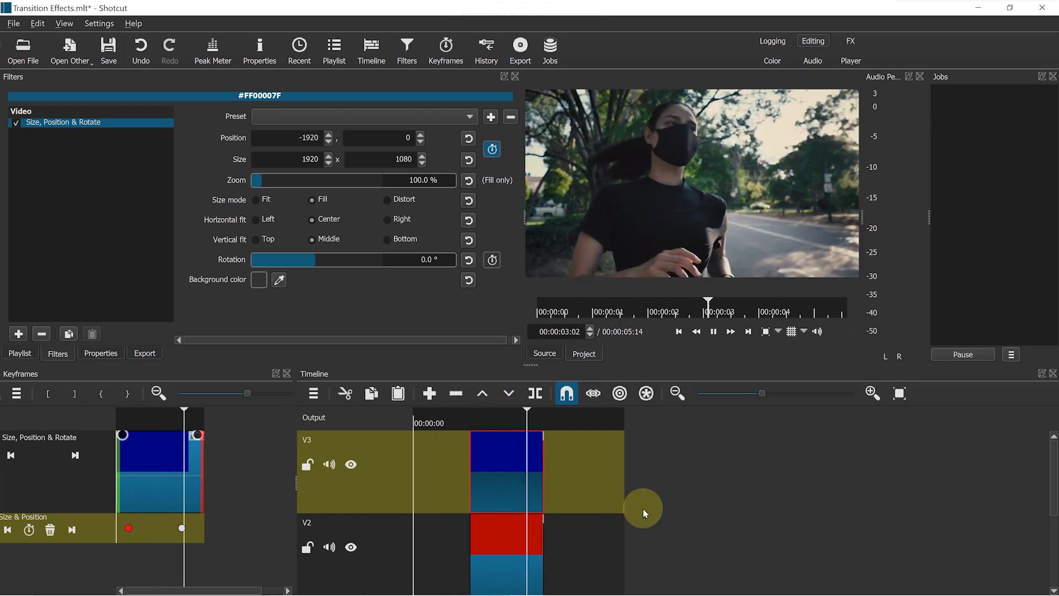
{"action": "left_click", "coordinate": [502, 422]}
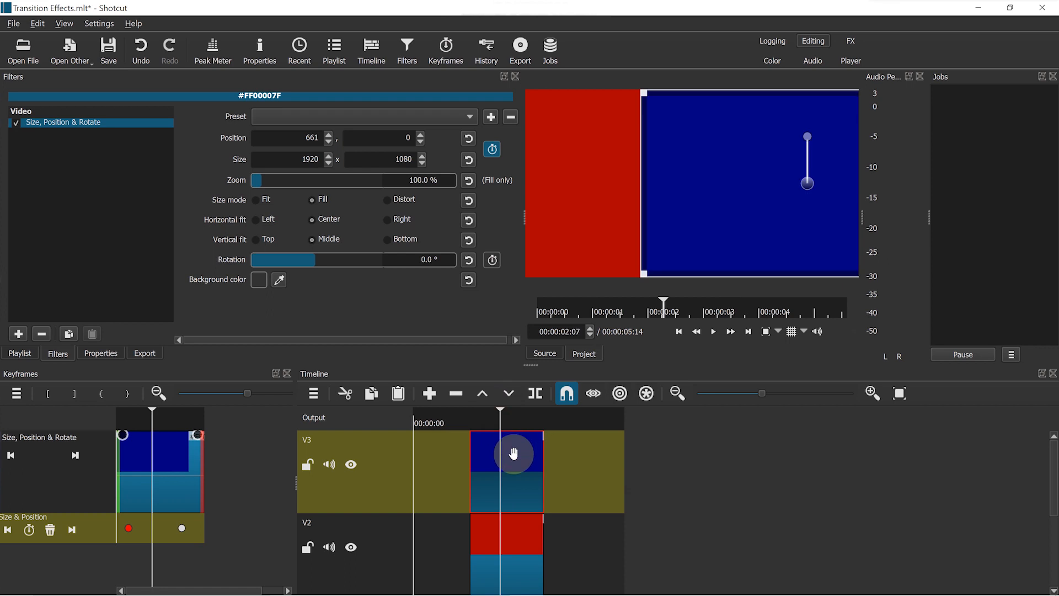
- Search the filters for "blu", add Blur: Exponential to the dark blue clip and set its amount to 50
{"action": "left_click", "coordinate": [18, 334]}
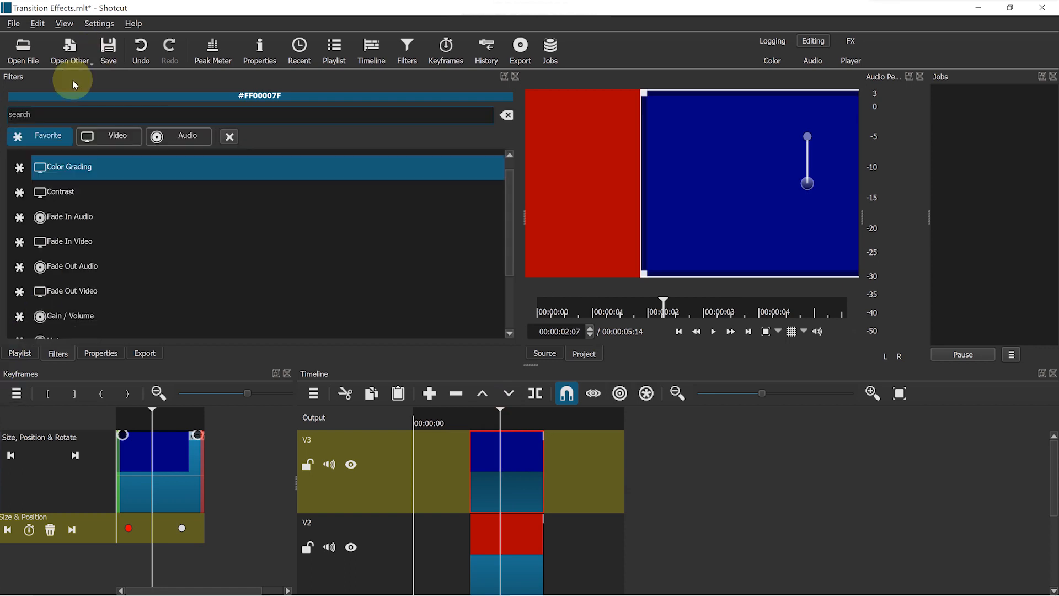
{"action": "left_click", "coordinate": [59, 118]}
{"action": "type", "text": "blu"}
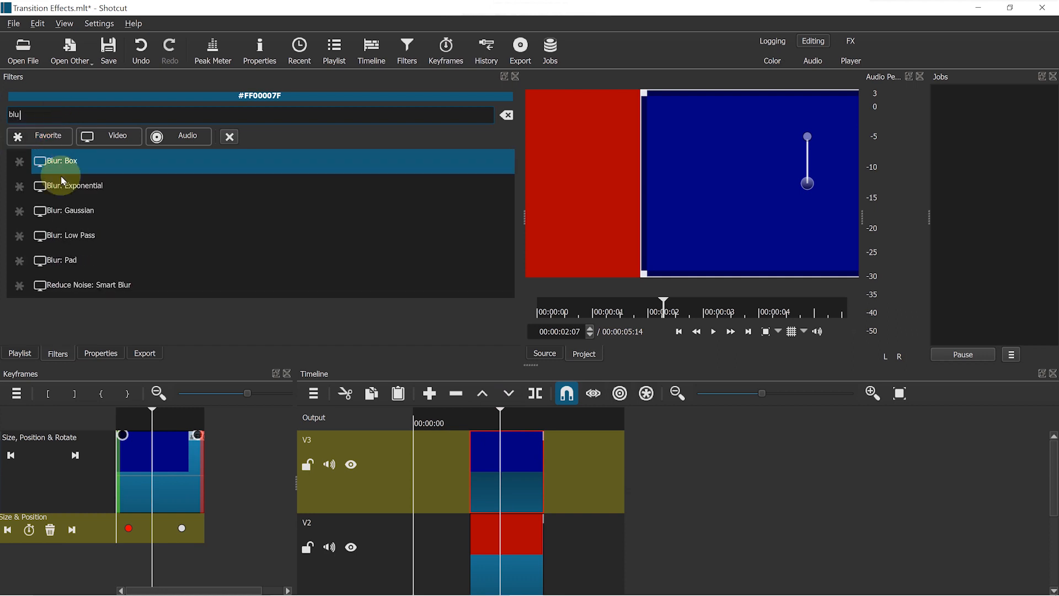
{"action": "left_click", "coordinate": [62, 182]}
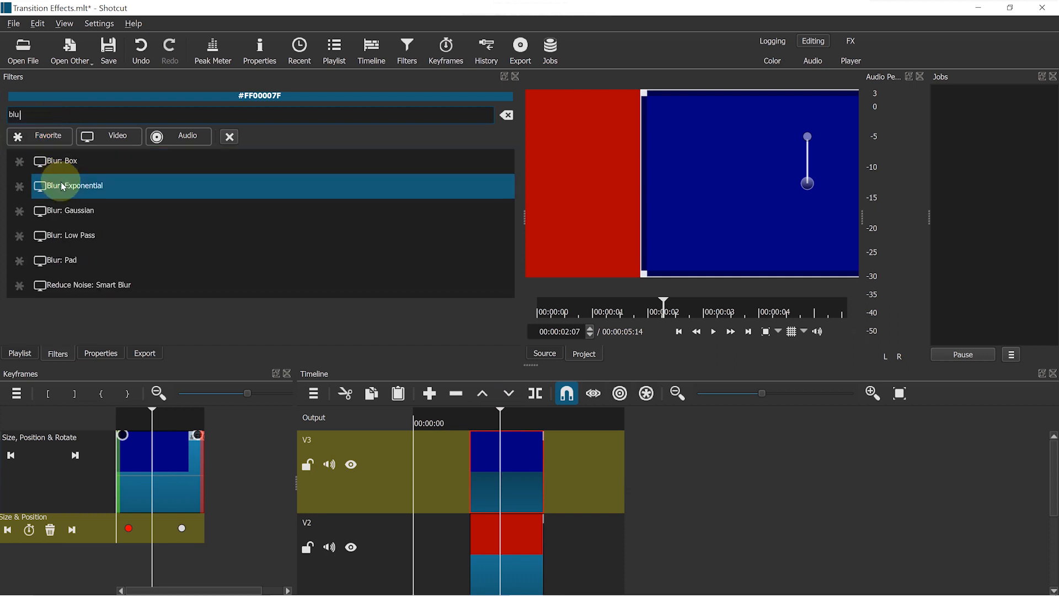
{"action": "left_click", "coordinate": [59, 188]}
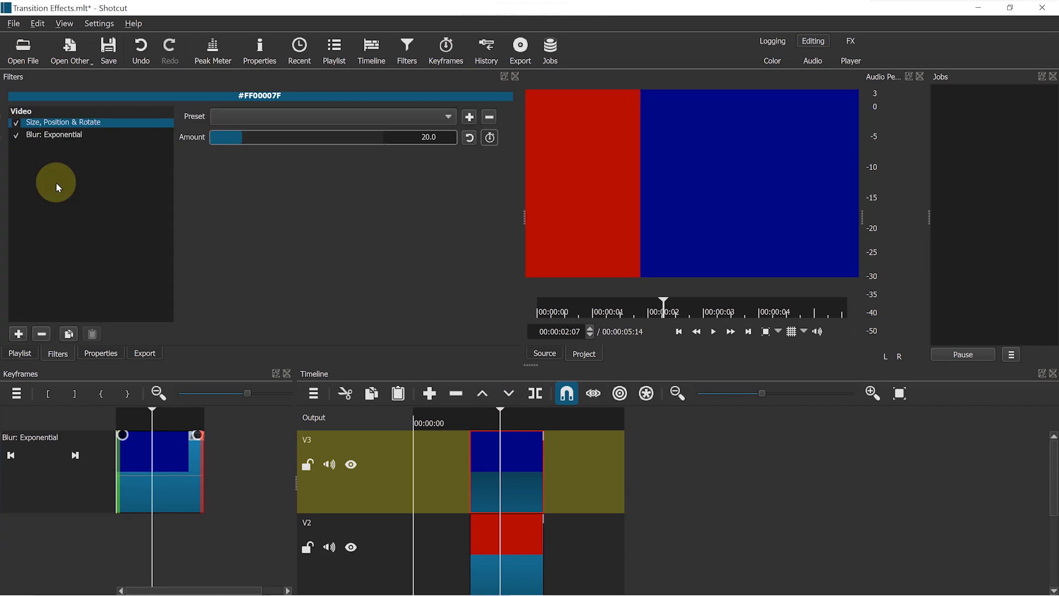
{"action": "double_click", "coordinate": [422, 134]}
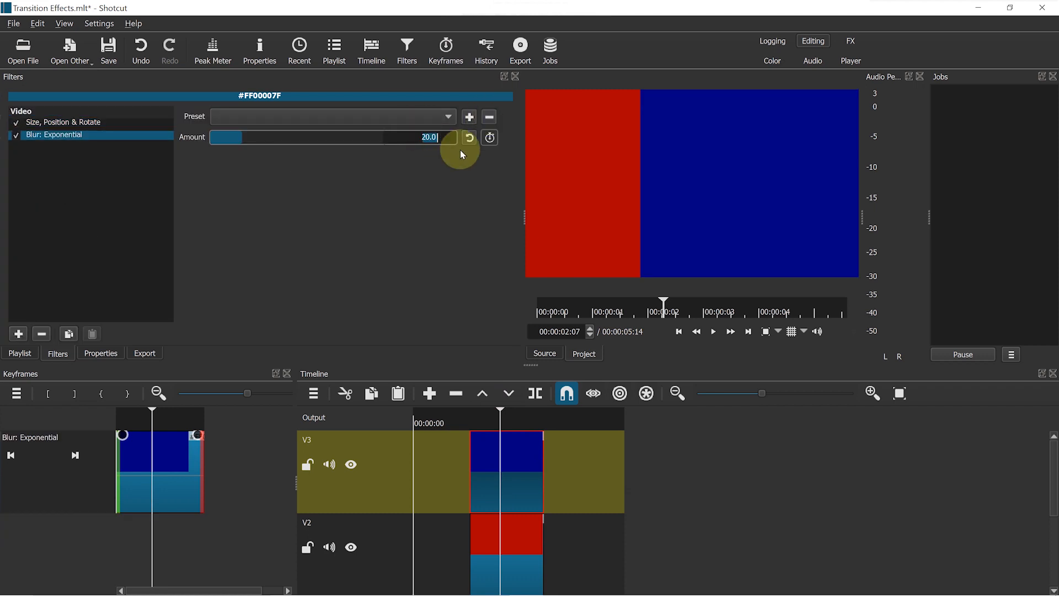
{"action": "type", "text": "50.0"}
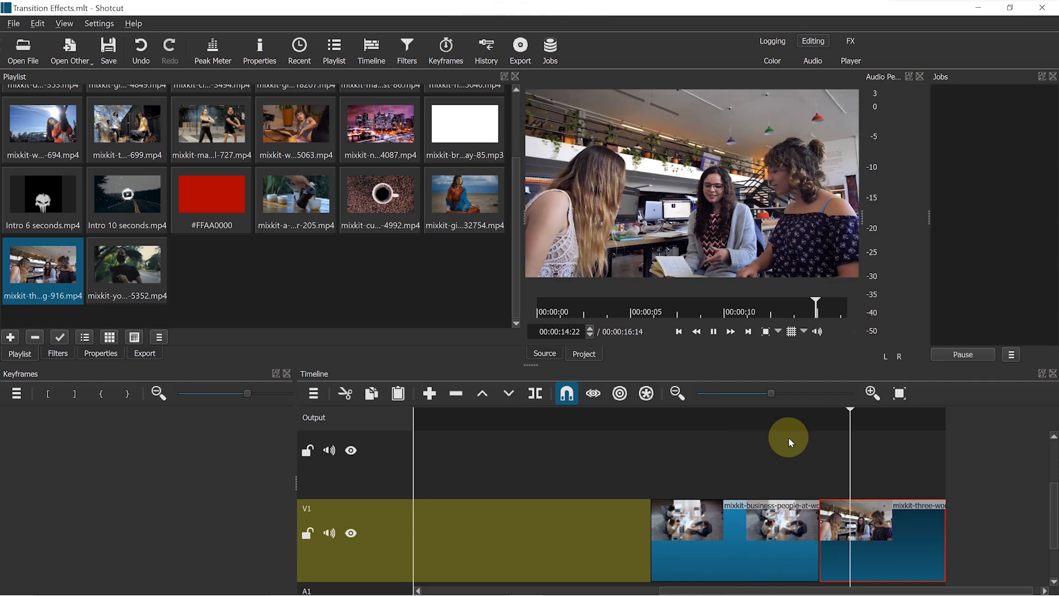
- Stop playback, move the playhead to 00:00:13:08 and create a red (#aa0000) color clip
{"action": "key", "text": "space"}
{"action": "left_click", "coordinate": [765, 418]}
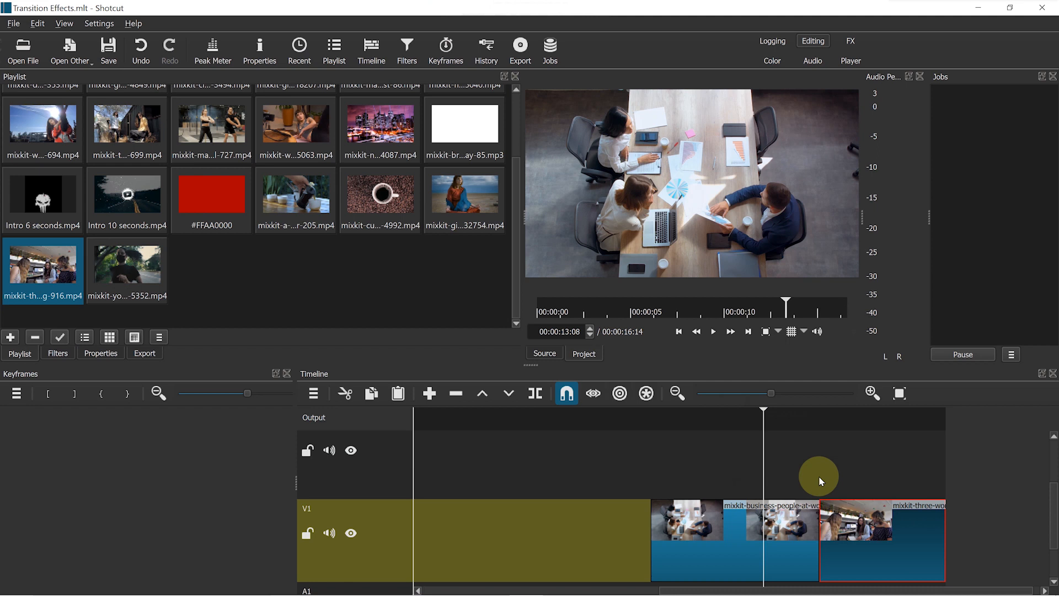
{"action": "left_click", "coordinate": [65, 51]}
{"action": "left_click", "coordinate": [82, 79]}
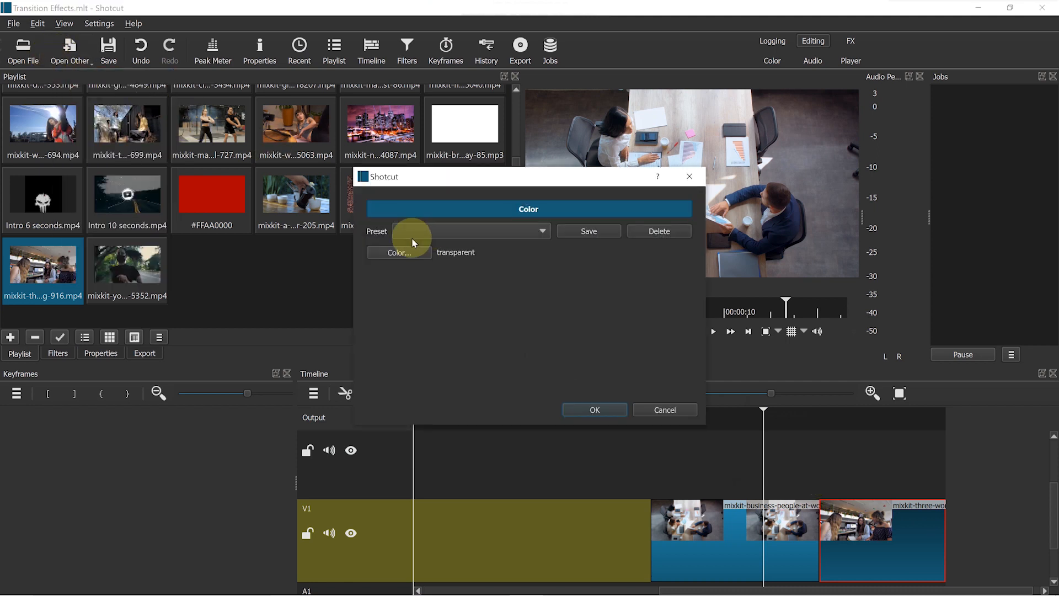
{"action": "left_click", "coordinate": [401, 250]}
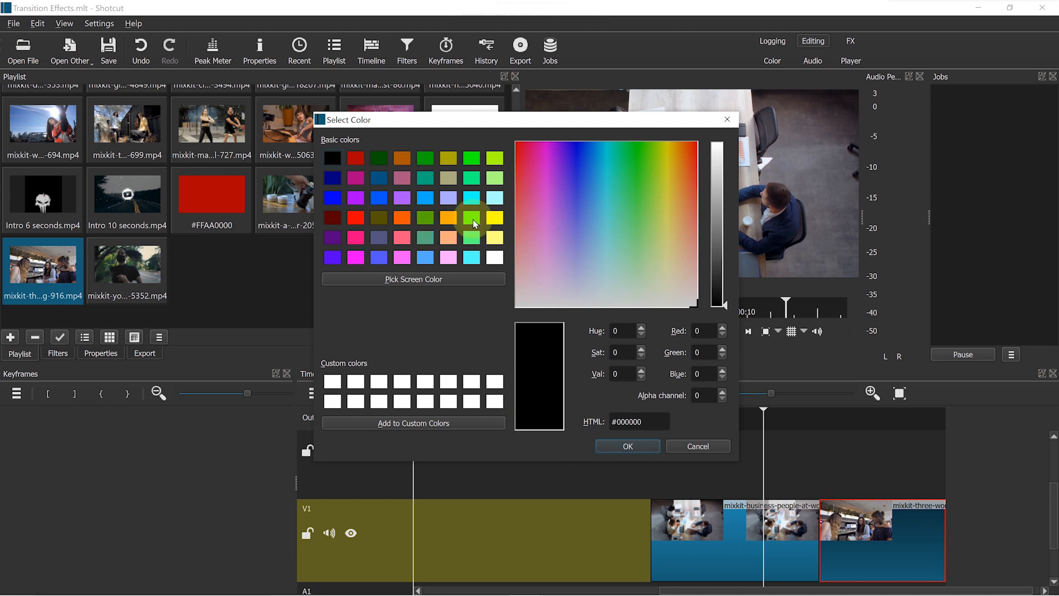
{"action": "left_click", "coordinate": [356, 158]}
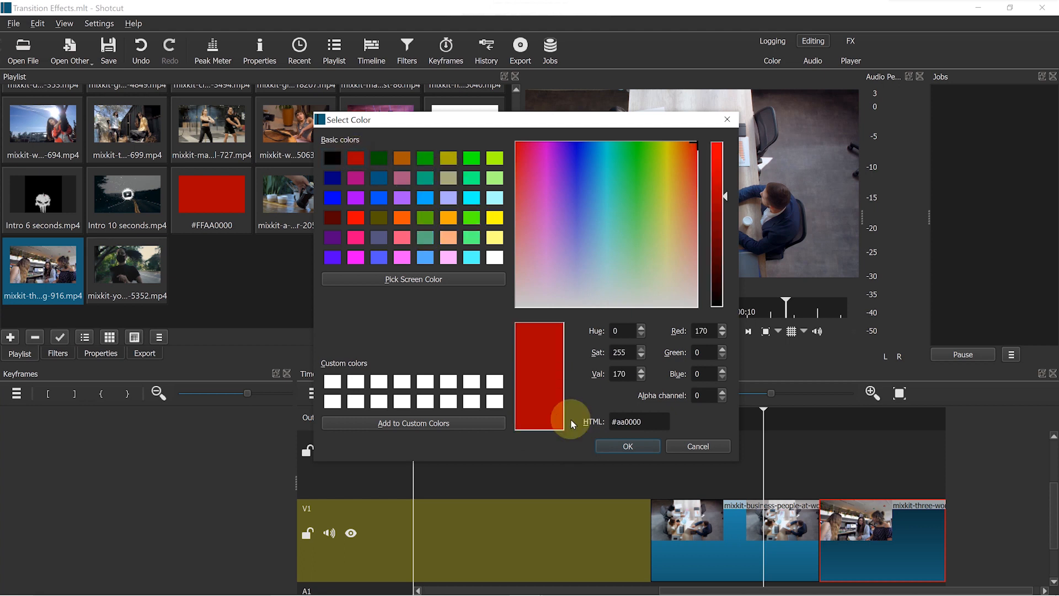
{"action": "left_click", "coordinate": [625, 447]}
{"action": "left_click", "coordinate": [591, 409]}
- Place the red color clip on the track above V1, spanning the cut between the business people and three women clips
{"action": "left_click_drag", "start_coordinate": [717, 168], "coordinate": [977, 457]}
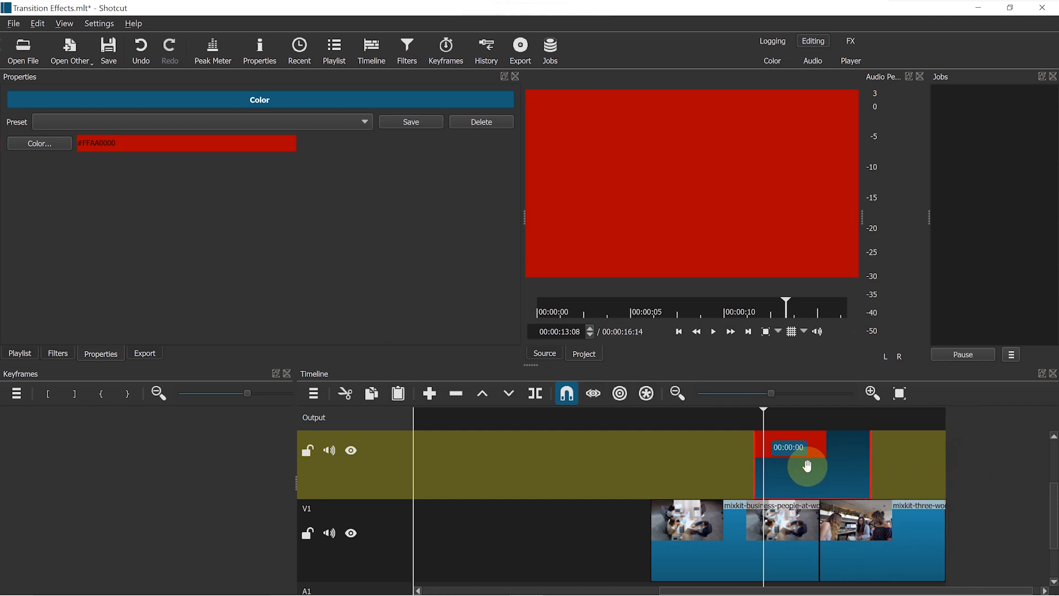
{"action": "left_click", "coordinate": [948, 471]}
{"action": "left_click", "coordinate": [796, 459]}
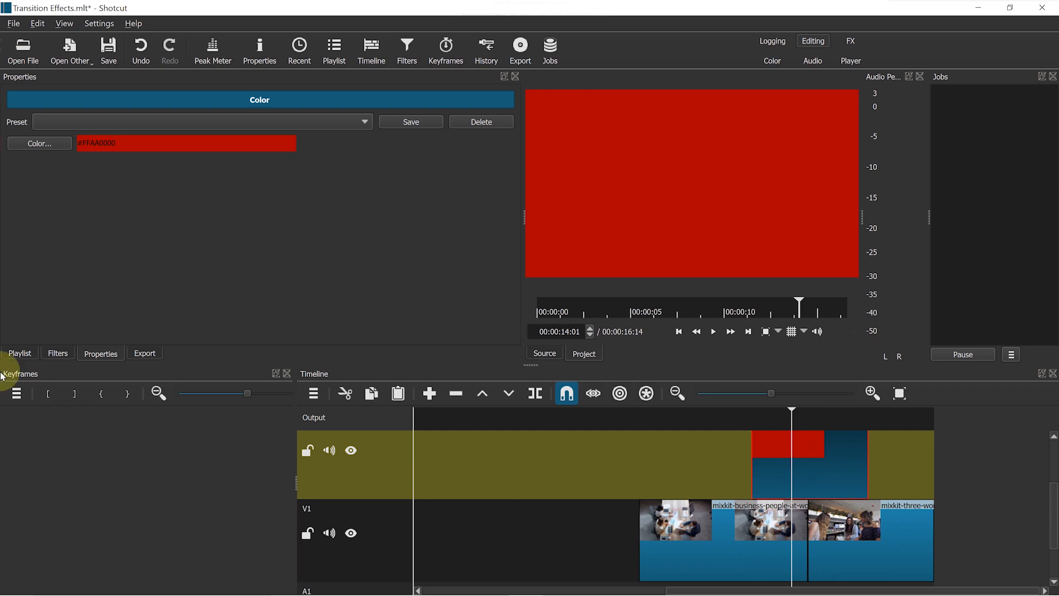
- Add a Size, Position & Rotate filter to the new red clip
{"action": "left_click", "coordinate": [61, 356]}
{"action": "left_click", "coordinate": [18, 333]}
{"action": "scroll", "coordinate": [22, 331], "scroll_direction": "down", "scroll_amount": 2}
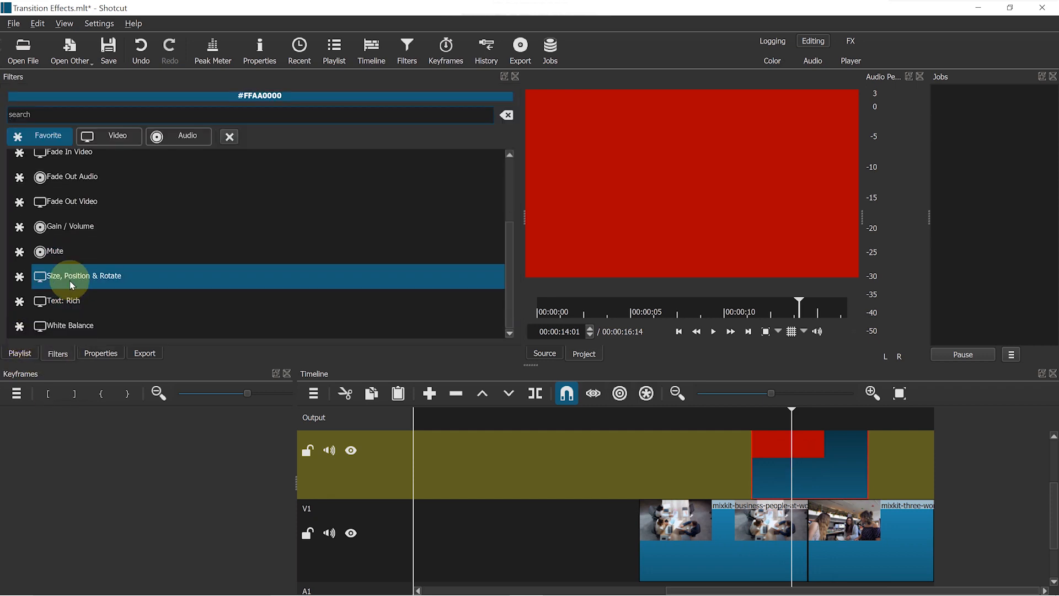
{"action": "left_click", "coordinate": [70, 280]}
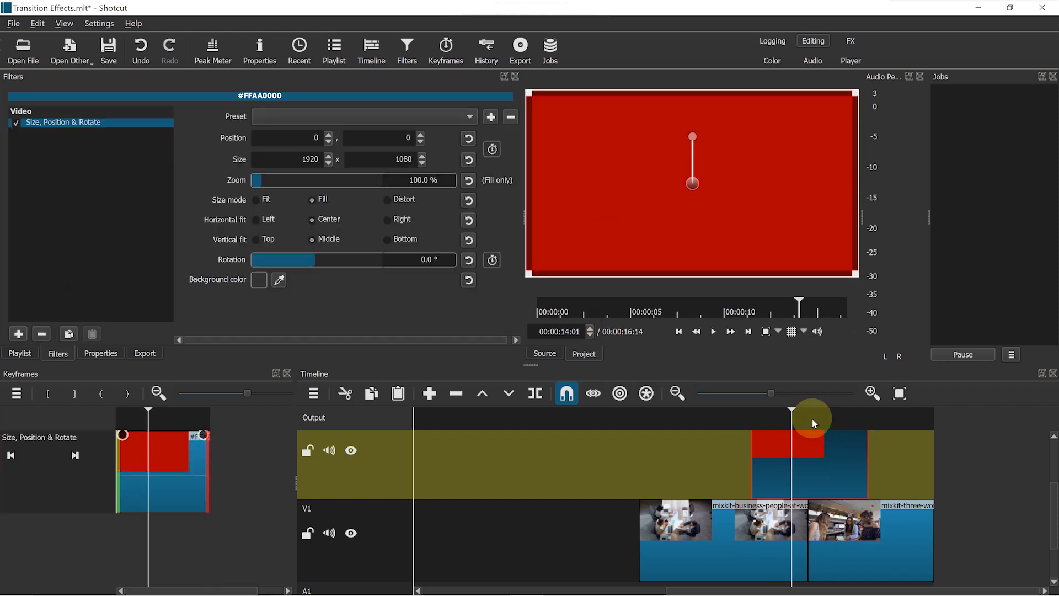
- Move the playhead to 00:00:13:15, set the red clip's rotation to 40° and its size to 3840 x 2160
{"action": "left_click_drag", "start_coordinate": [794, 424], "coordinate": [771, 424]}
{"action": "left_click", "coordinate": [427, 259]}
{"action": "type", "text": "40"}
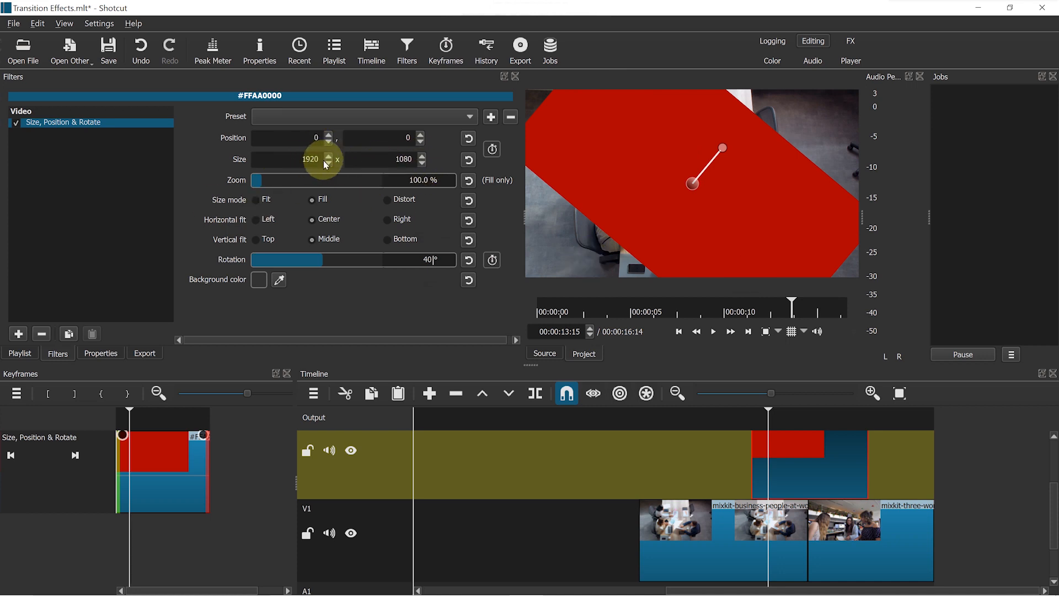
{"action": "type", "text": "3840"}
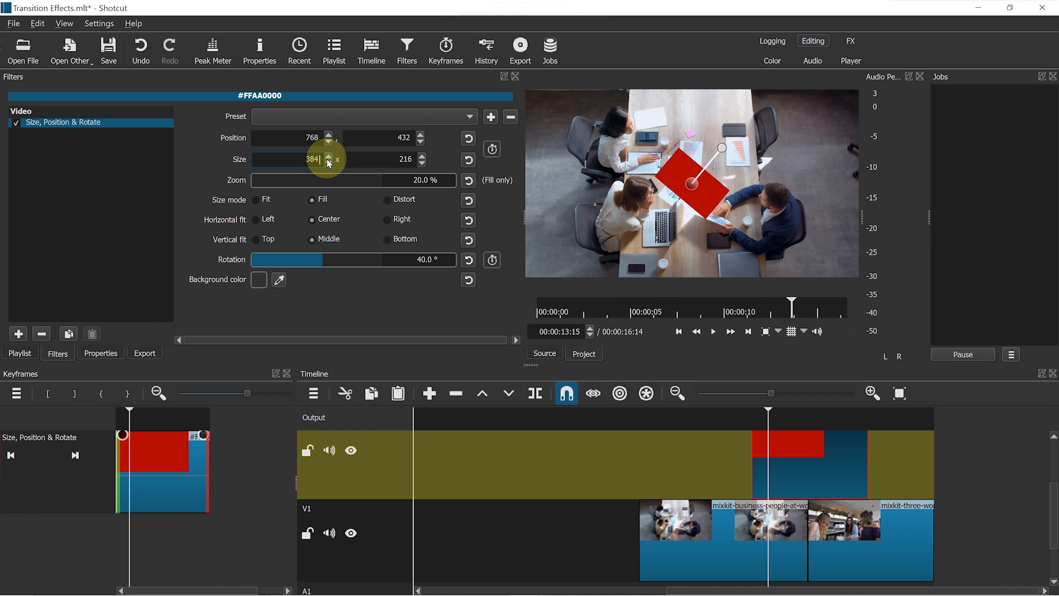
{"action": "left_click", "coordinate": [387, 159]}
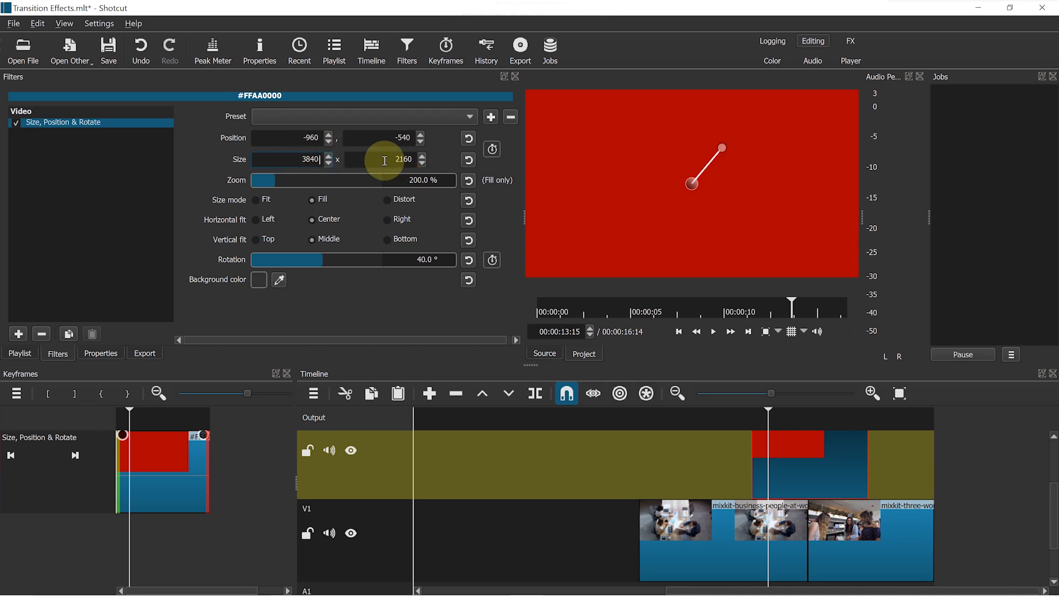
- Enable size and position keyframes on the red clip and move it past the frame's upper-right corner, to about 1112, -1588
{"action": "left_click", "coordinate": [493, 150]}
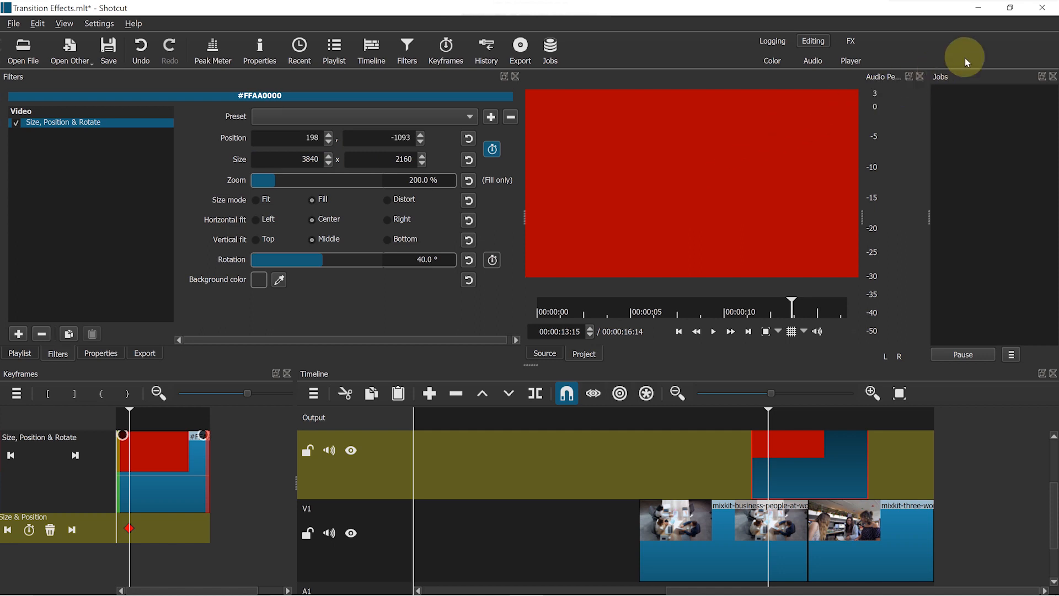
{"action": "left_click_drag", "start_coordinate": [1057, 13], "coordinate": [1058, 1]}
{"action": "left_click_drag", "start_coordinate": [962, 55], "coordinate": [1054, 6]}
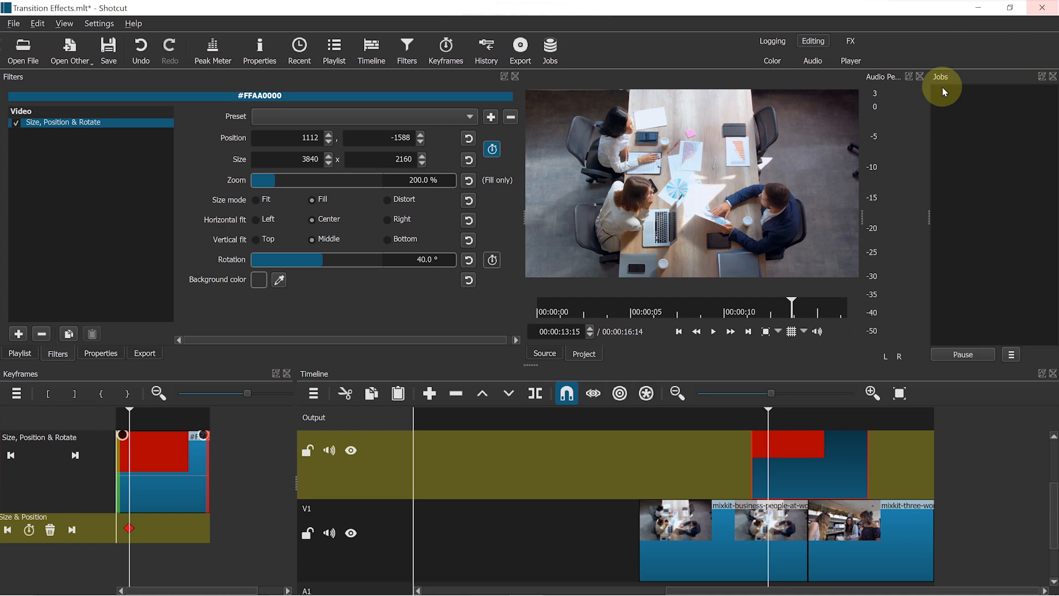
- At 00:00:14:18, keyframe the red clip's position past the frame's lower-left corner, at about -3044, 900
{"action": "left_click", "coordinate": [829, 426]}
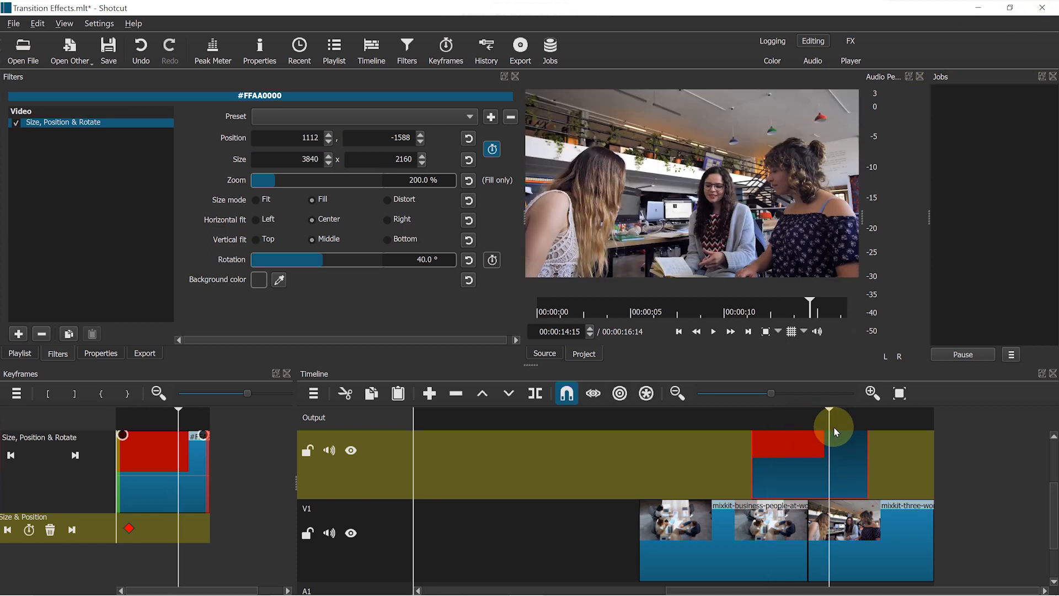
{"action": "left_click_drag", "start_coordinate": [833, 429], "coordinate": [832, 428]}
{"action": "left_click", "coordinate": [199, 492]}
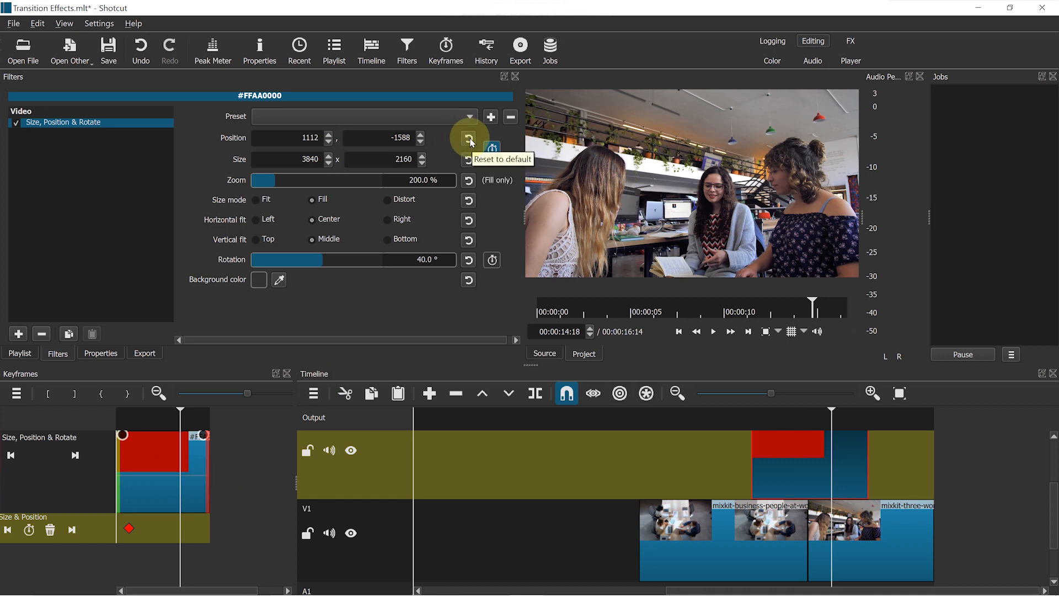
{"action": "left_click", "coordinate": [471, 140]}
{"action": "left_click_drag", "start_coordinate": [858, 277], "coordinate": [857, 275]}
{"action": "left_click_drag", "start_coordinate": [708, 178], "coordinate": [715, 181]}
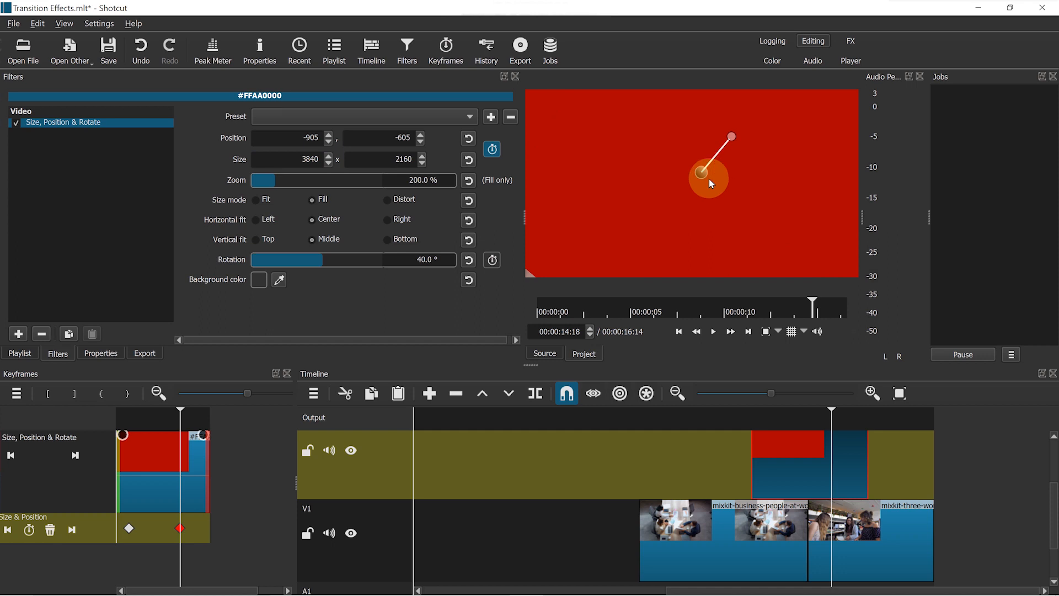
{"action": "left_click_drag", "start_coordinate": [707, 171], "coordinate": [601, 225]}
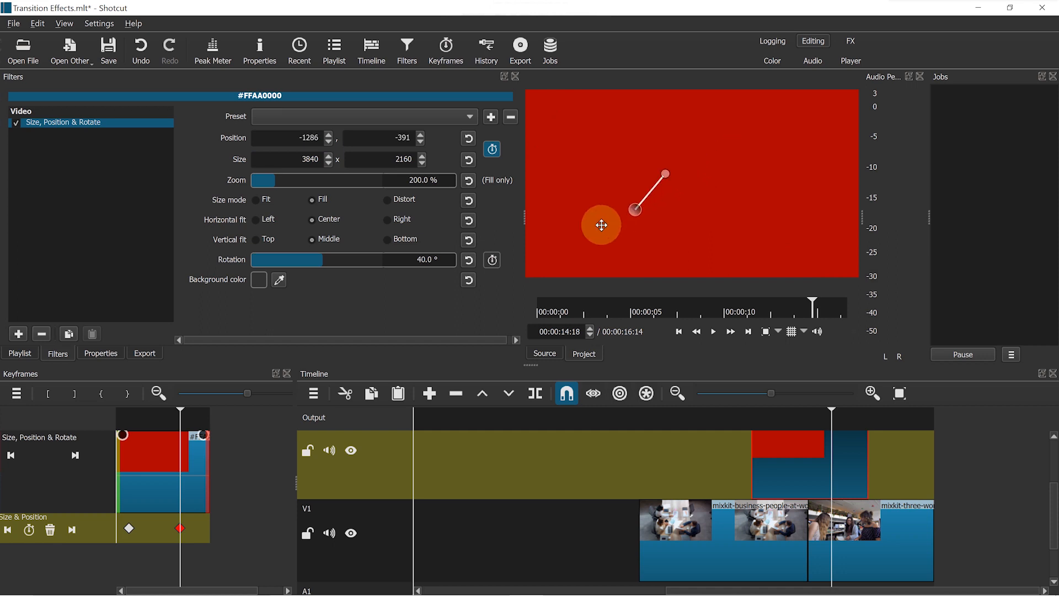
{"action": "left_click_drag", "start_coordinate": [531, 264], "coordinate": [472, 322]}
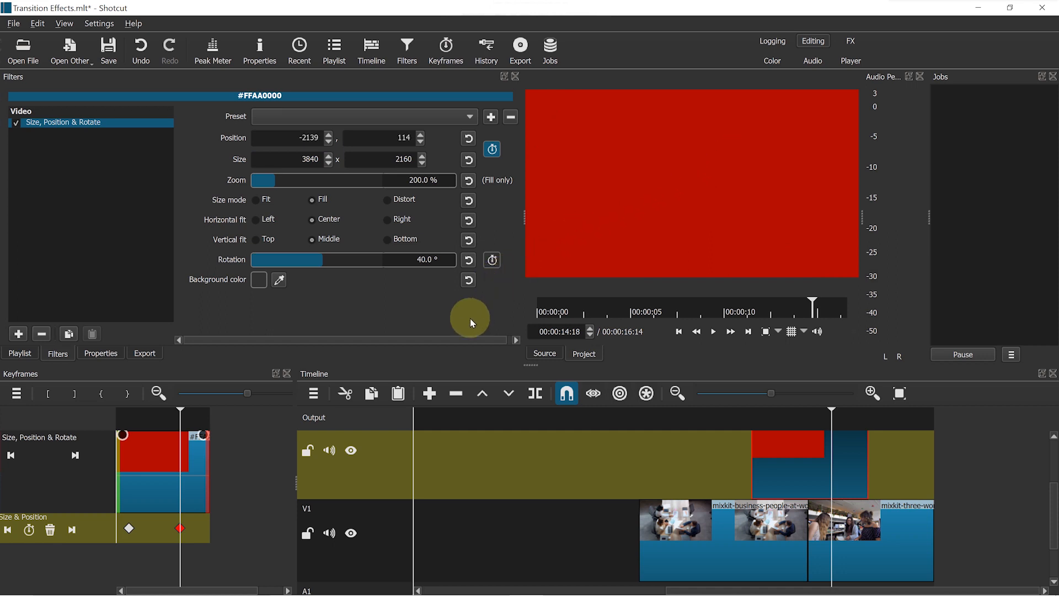
{"action": "left_click_drag", "start_coordinate": [400, 361], "coordinate": [293, 406]}
- Play back the red clip's movement from just before the clip and scrub to 00:00:13:19
{"action": "left_click", "coordinate": [733, 415]}
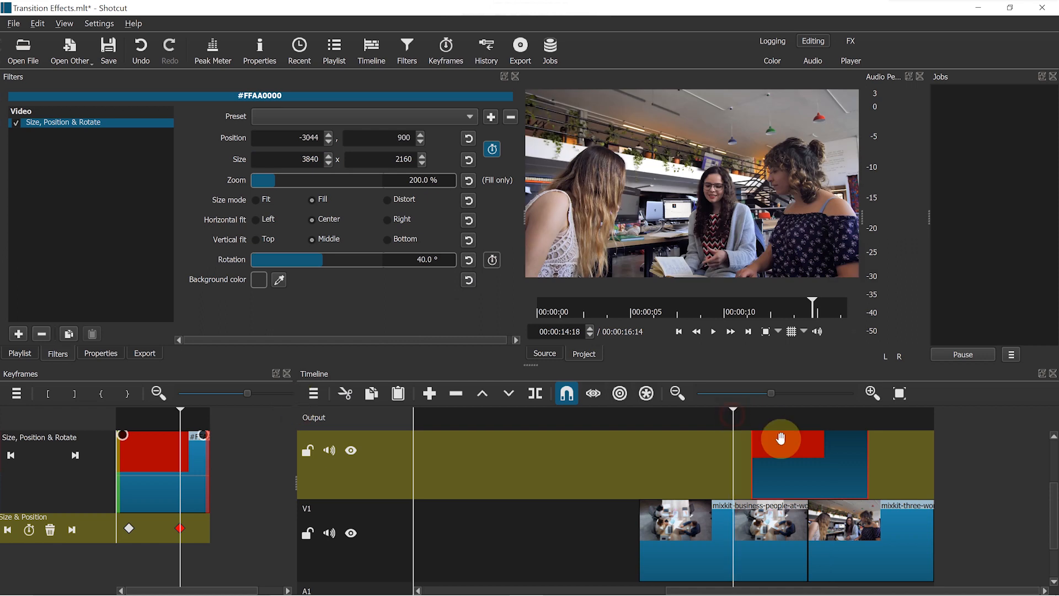
{"action": "key", "text": "space"}
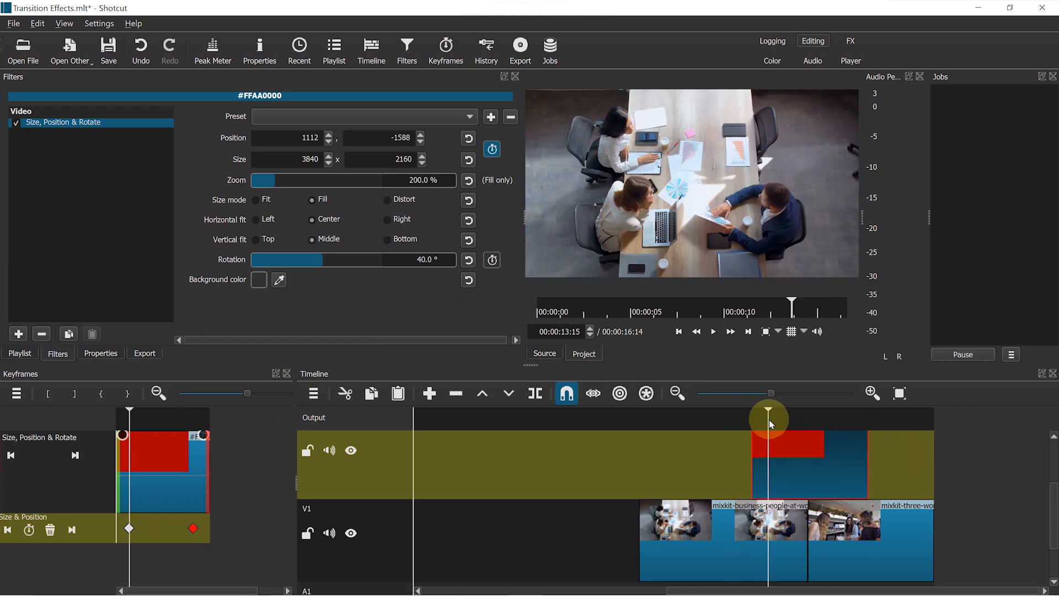
{"action": "left_click_drag", "start_coordinate": [771, 423], "coordinate": [778, 422]}
- Change both position keyframes of the red clip to the Smooth type
{"action": "left_click", "coordinate": [194, 529]}
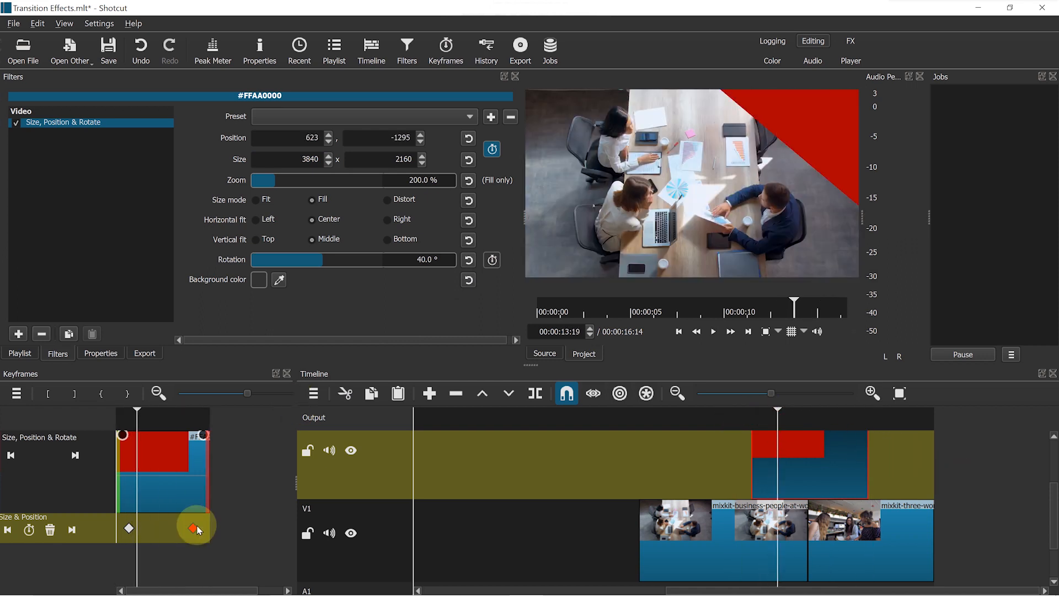
{"action": "right_click", "coordinate": [193, 531]}
{"action": "mouse_move", "coordinate": [307, 537]}
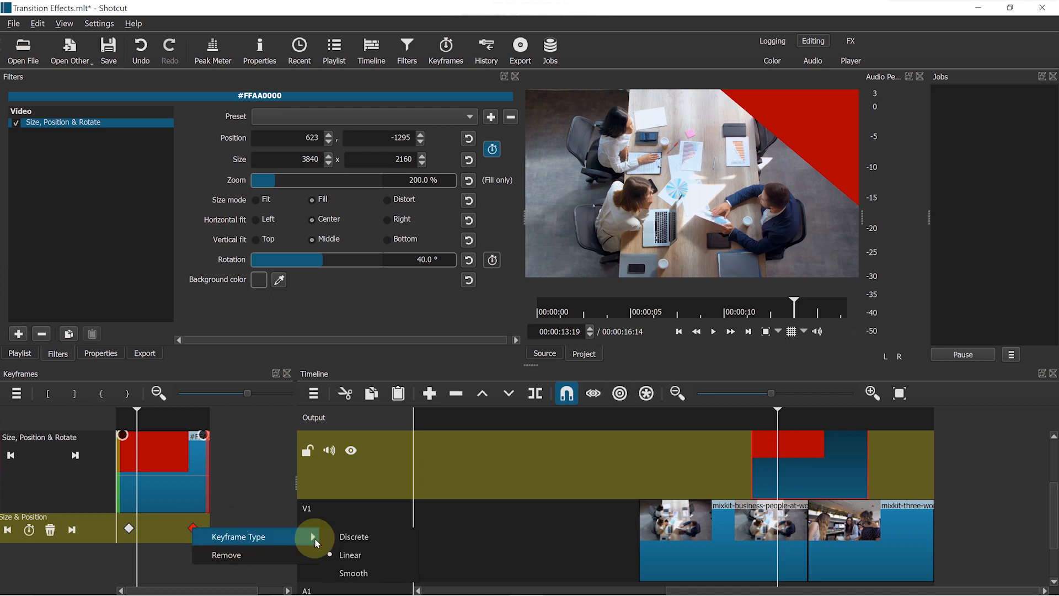
{"action": "left_click", "coordinate": [352, 574]}
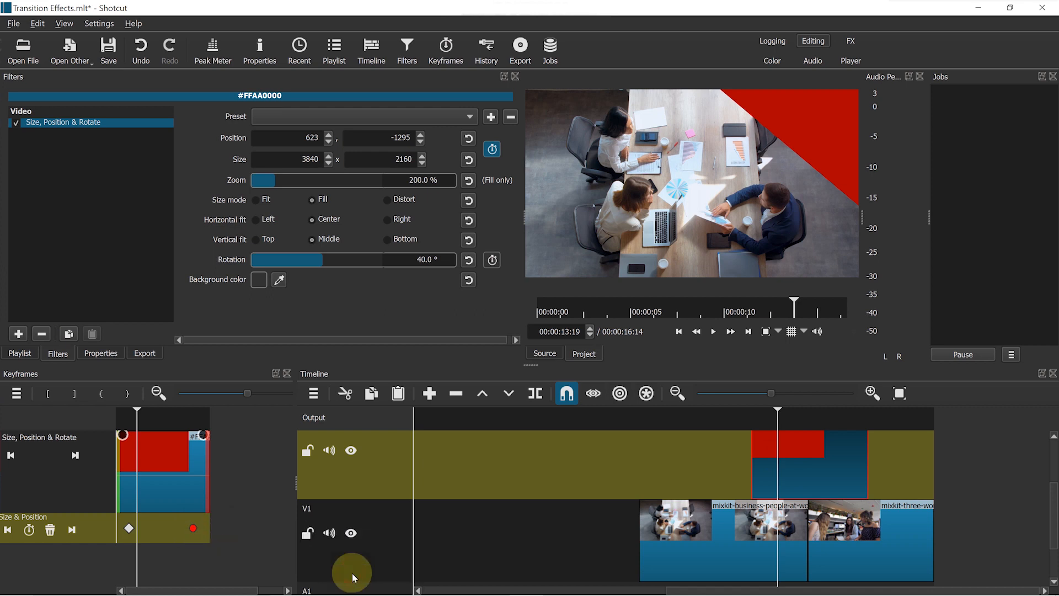
{"action": "right_click", "coordinate": [128, 533]}
{"action": "mouse_move", "coordinate": [244, 540]}
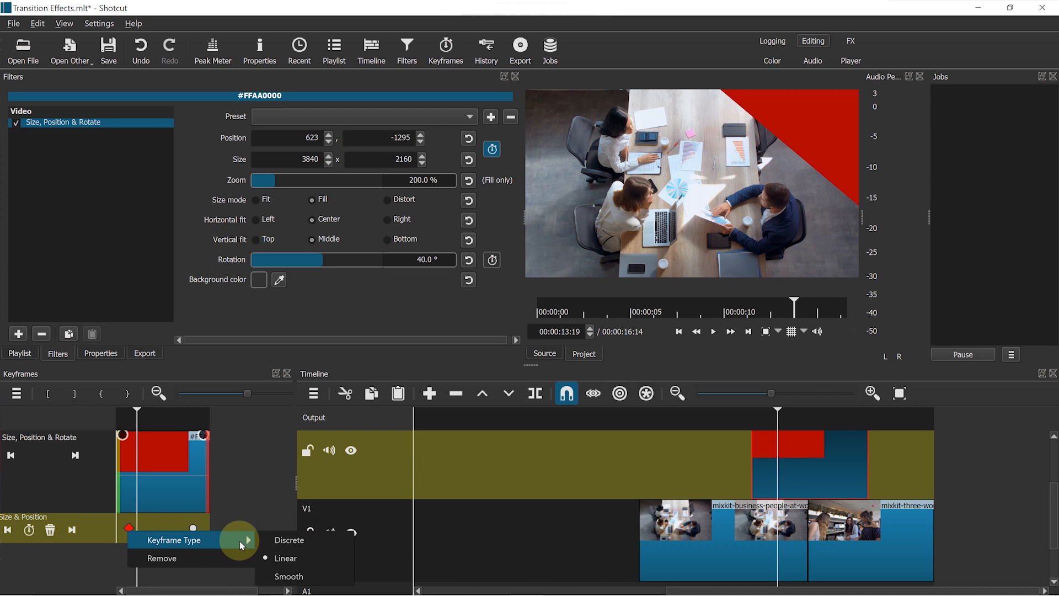
{"action": "left_click", "coordinate": [289, 575]}
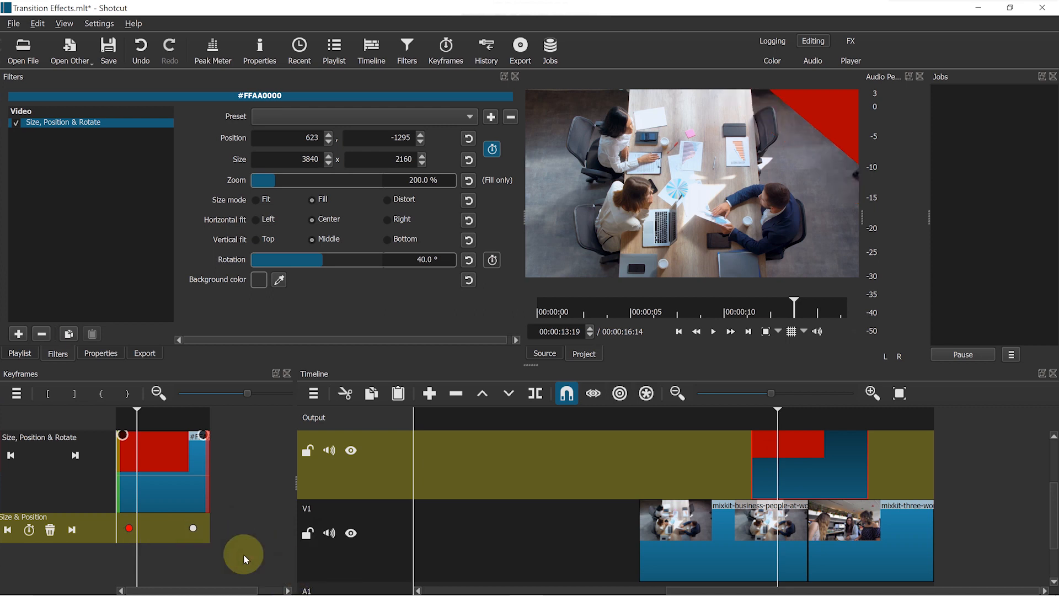
- Search the filters for "blur", add Blur: Exponential to the red clip and set its amount to 50
{"action": "left_click", "coordinate": [18, 335]}
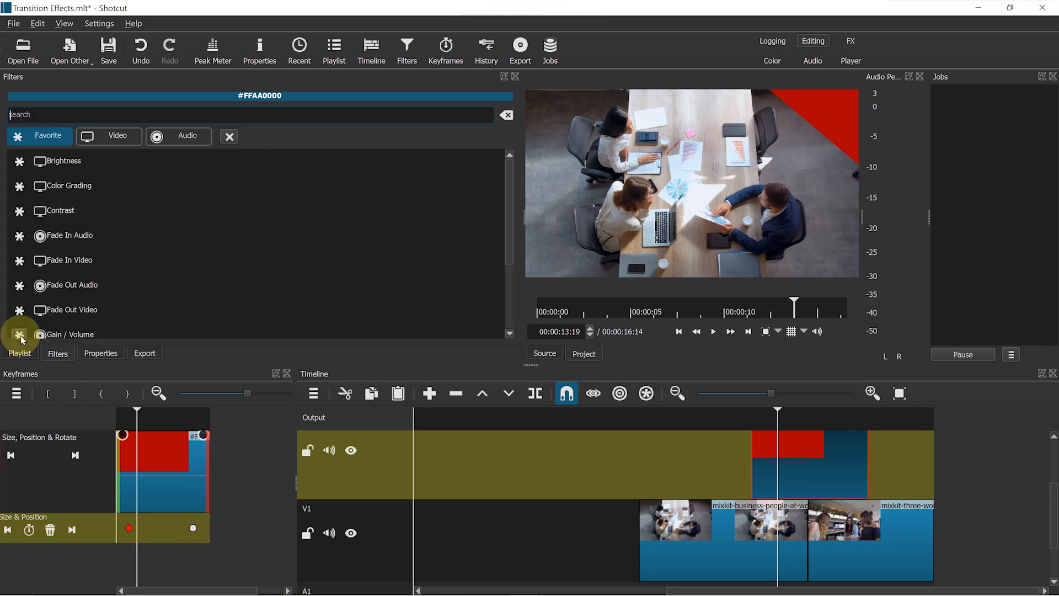
{"action": "left_click", "coordinate": [91, 114]}
{"action": "type", "text": "blur"}
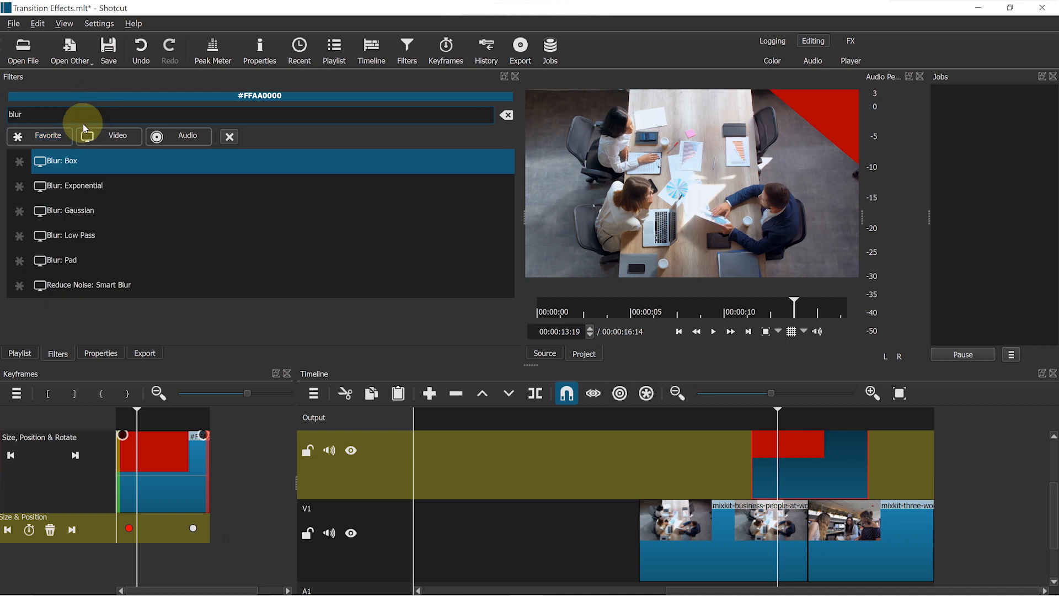
{"action": "left_click", "coordinate": [95, 188]}
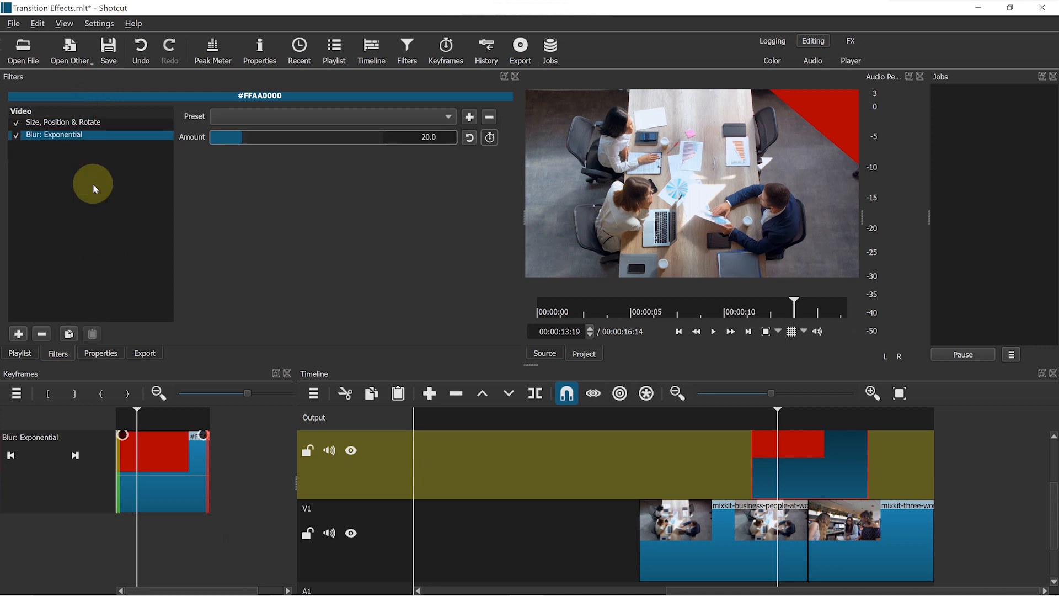
{"action": "double_click", "coordinate": [424, 136]}
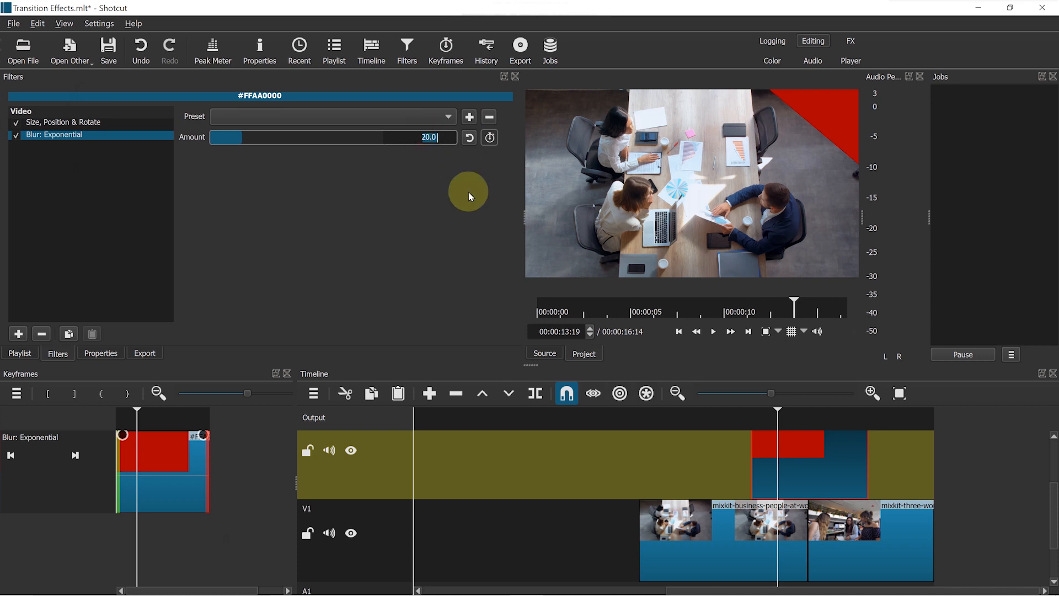
{"action": "type", "text": "50"}
{"action": "key", "text": "Return"}
- Move the playhead to 00:00:13:22 and create a dark blue (#00007f) color clip
{"action": "left_click", "coordinate": [772, 414]}
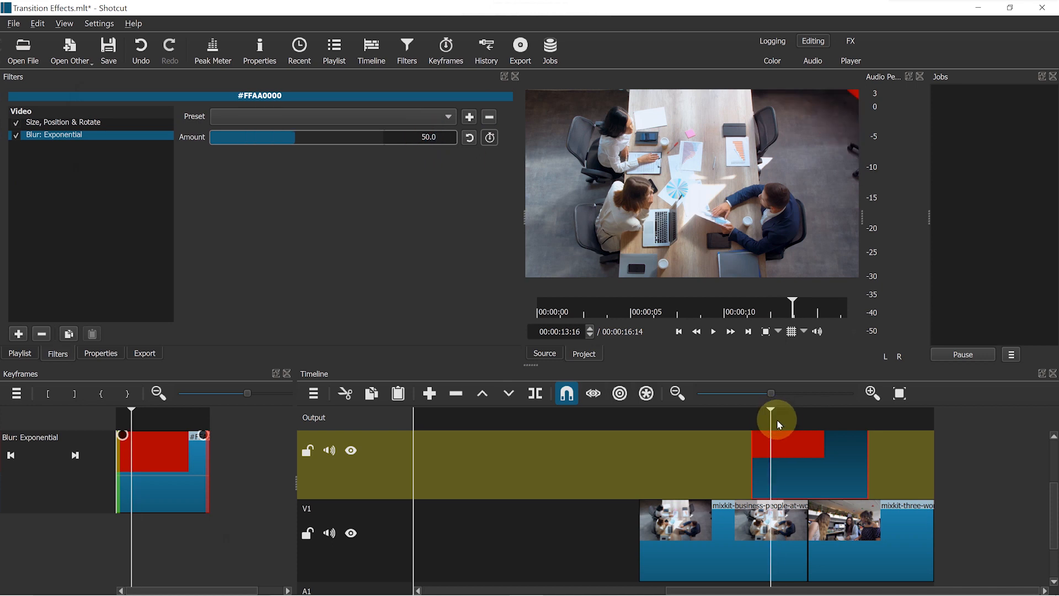
{"action": "left_click_drag", "start_coordinate": [776, 421], "coordinate": [785, 425]}
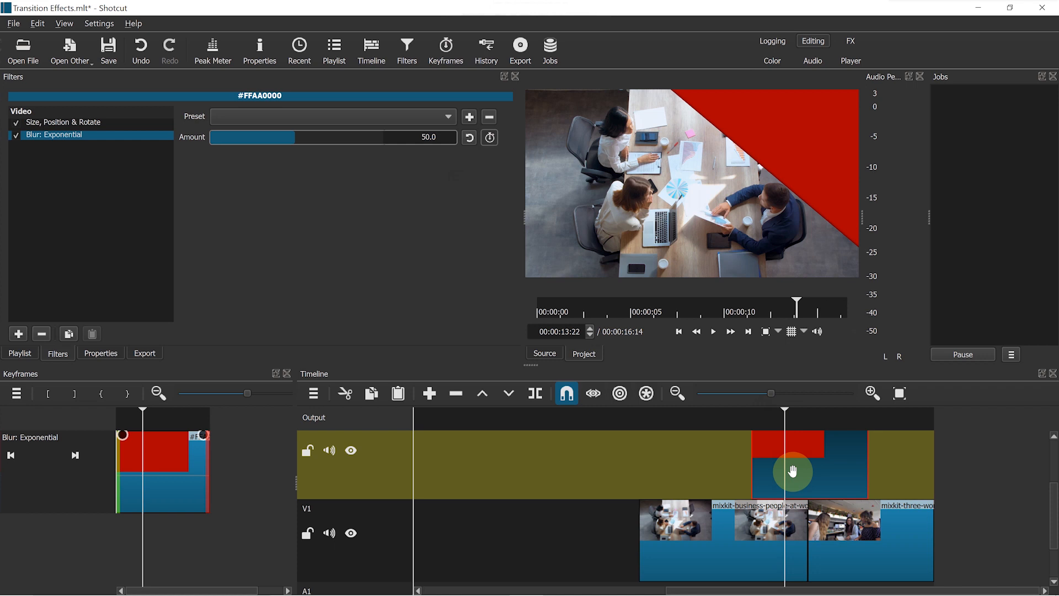
{"action": "left_click", "coordinate": [70, 48]}
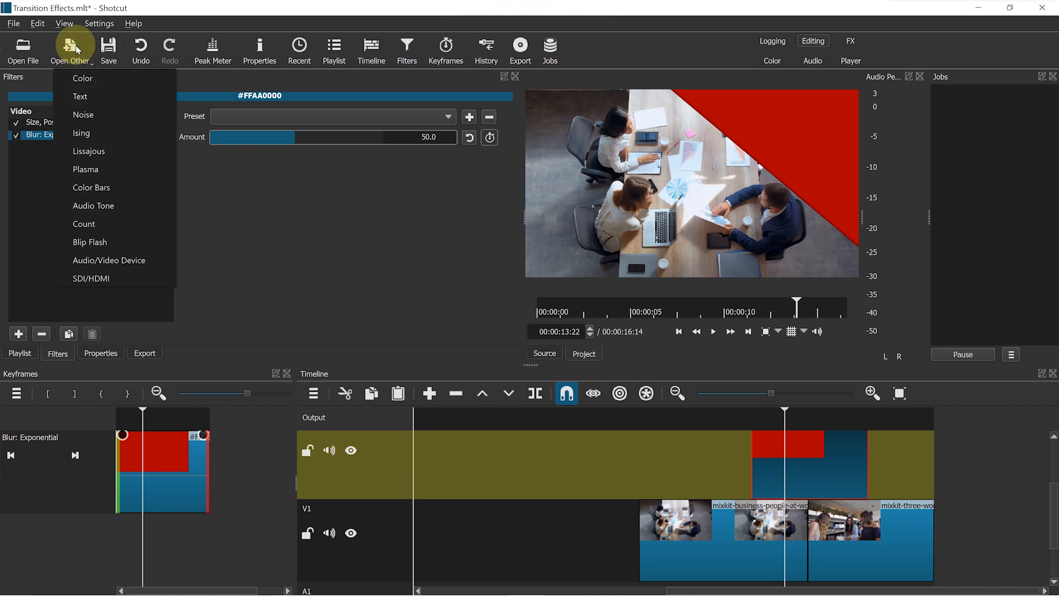
{"action": "left_click", "coordinate": [70, 79]}
{"action": "left_click", "coordinate": [400, 252]}
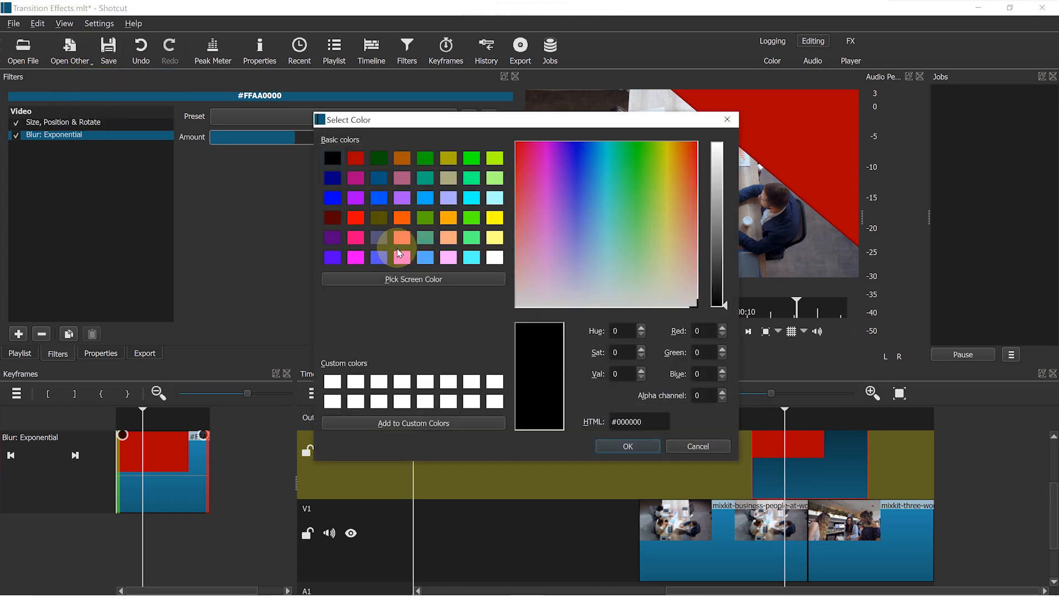
{"action": "left_click", "coordinate": [333, 178]}
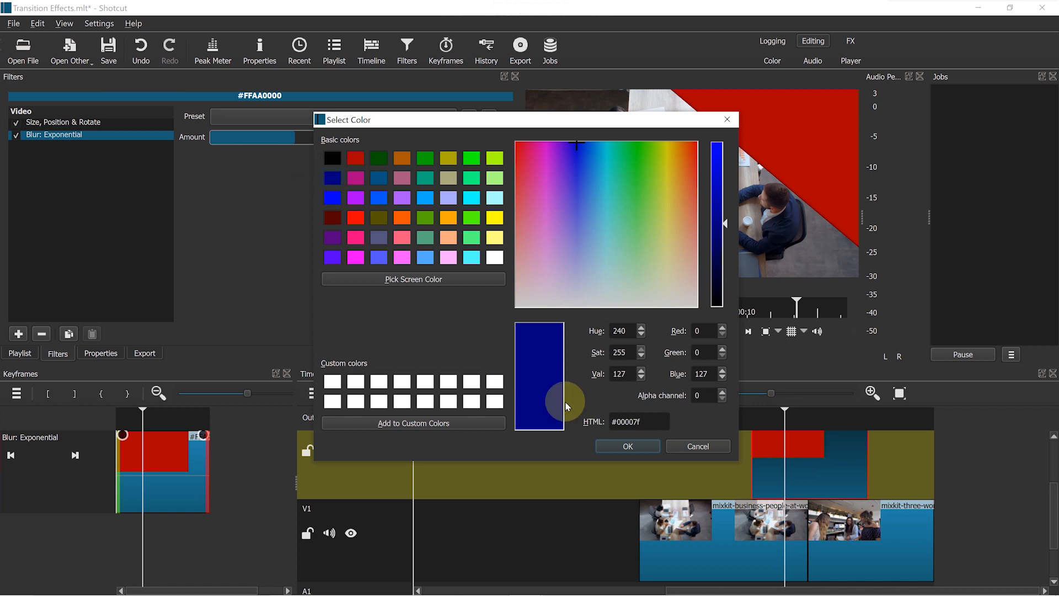
{"action": "left_click", "coordinate": [642, 448]}
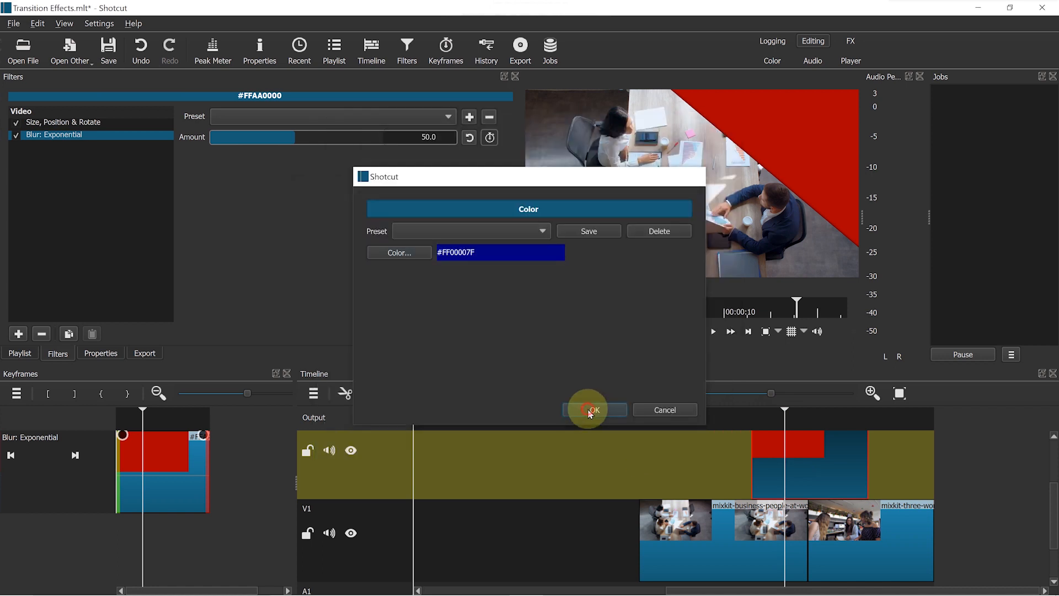
{"action": "left_click", "coordinate": [592, 408]}
- Place the dark blue clip on track V3 directly above the red clip and trim its end to match the red clip
{"action": "left_click_drag", "start_coordinate": [1053, 527], "coordinate": [1049, 448]}
{"action": "left_click_drag", "start_coordinate": [724, 209], "coordinate": [760, 478]}
{"action": "left_click_drag", "start_coordinate": [971, 463], "coordinate": [868, 481]}
- Add a Size, Position & Rotate filter to the dark blue clip on V3
{"action": "left_click", "coordinate": [59, 354]}
{"action": "left_click", "coordinate": [16, 335]}
{"action": "scroll", "coordinate": [13, 337], "scroll_direction": "down", "scroll_amount": 3}
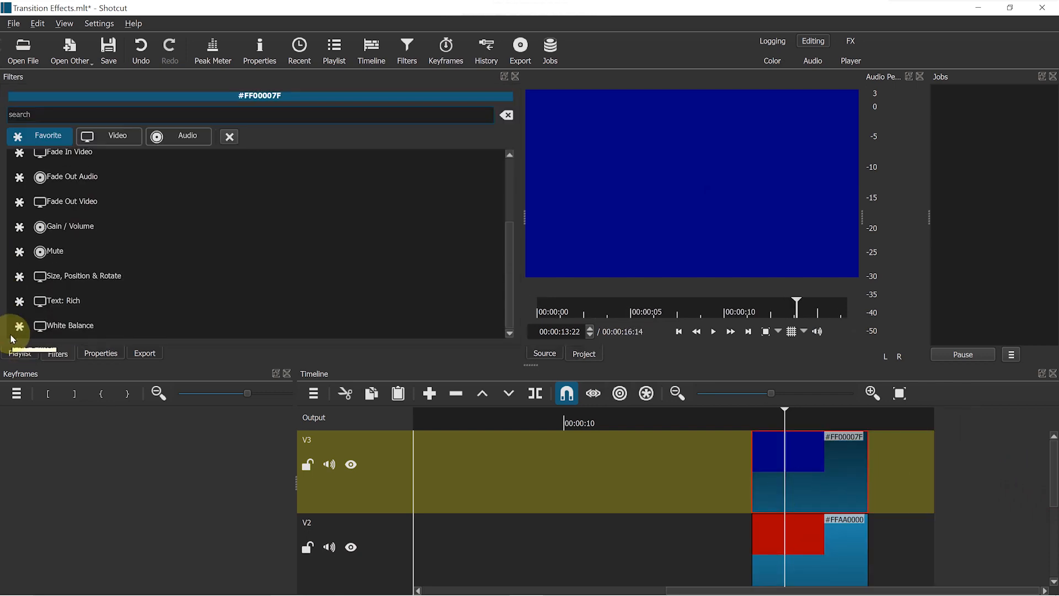
{"action": "left_click", "coordinate": [69, 277]}
- Set the dark blue clip's rotation to 40° and its size to 3840 x 2160
{"action": "left_click", "coordinate": [430, 261]}
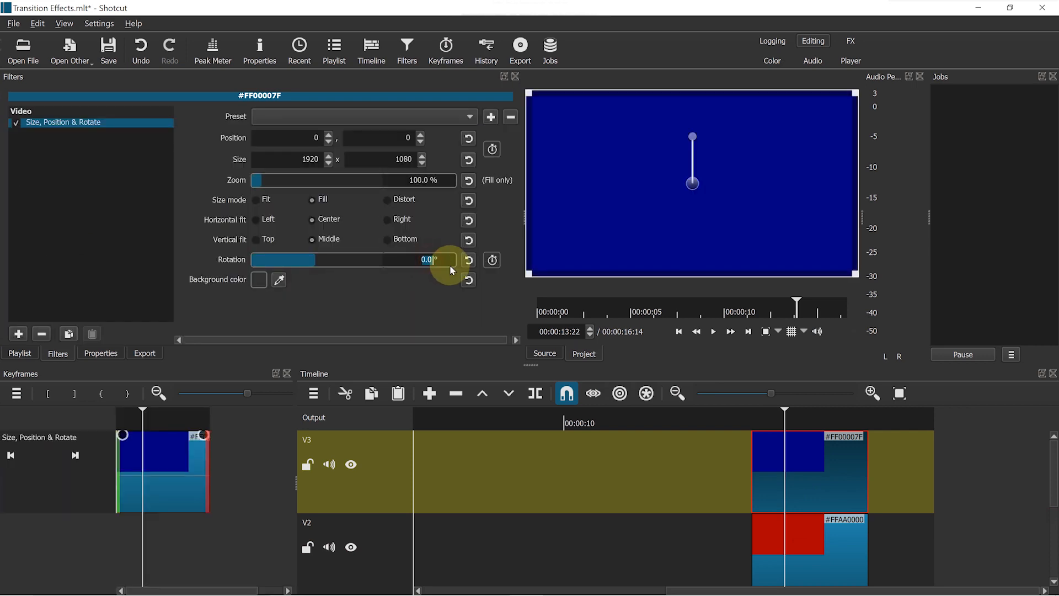
{"action": "type", "text": "40"}
{"action": "left_click", "coordinate": [307, 160]}
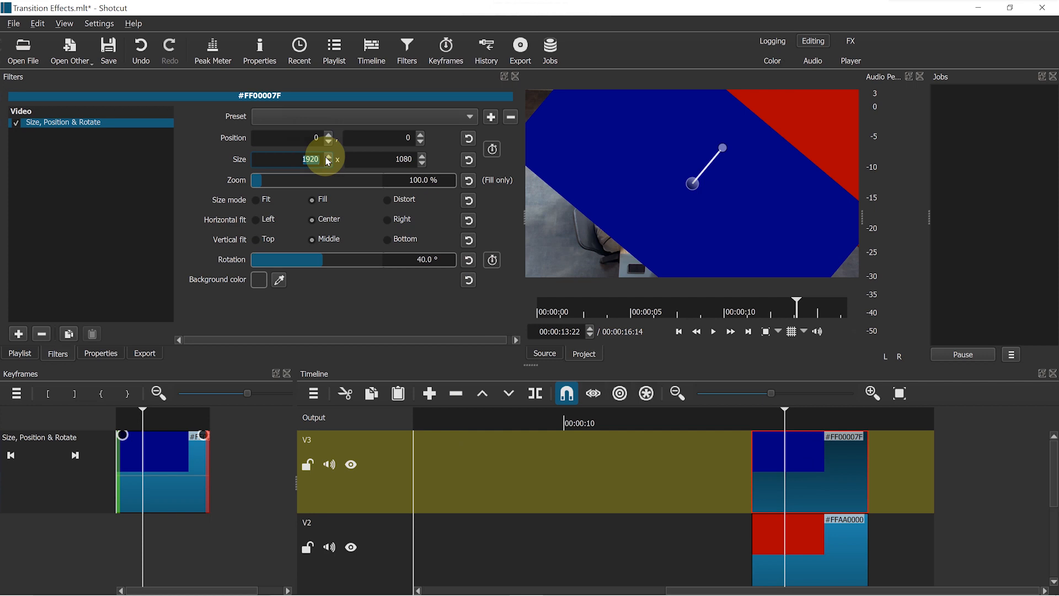
{"action": "type", "text": "3840"}
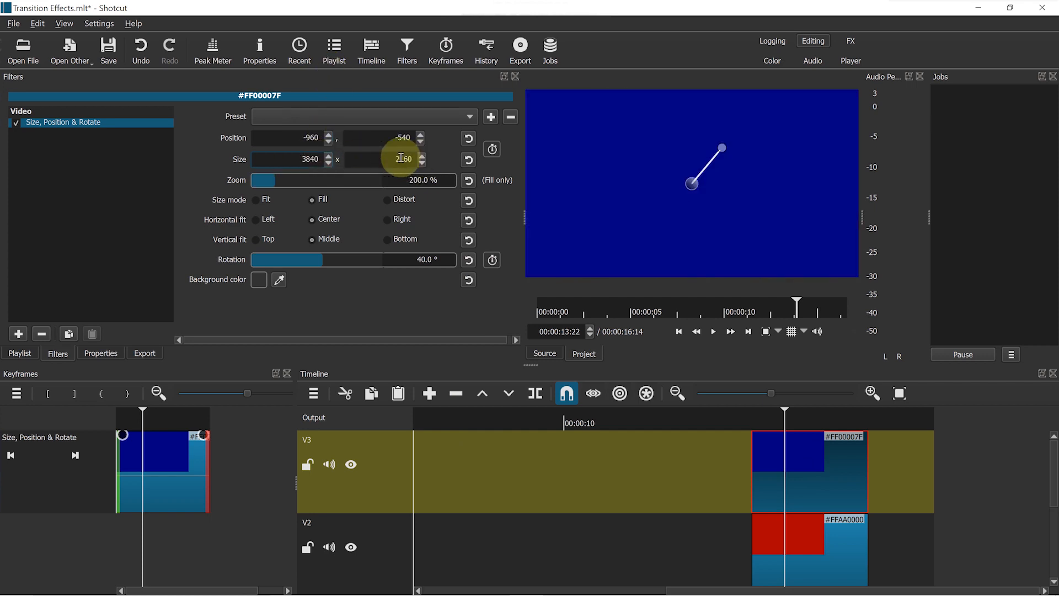
- Select the red clip on V2 and move the playhead to 00:00:13:21, slightly after its first position keyframe
{"action": "left_click", "coordinate": [803, 546]}
{"action": "left_click", "coordinate": [143, 517]}
{"action": "left_click_drag", "start_coordinate": [139, 422], "coordinate": [142, 424]}
{"action": "left_click", "coordinate": [141, 528]}
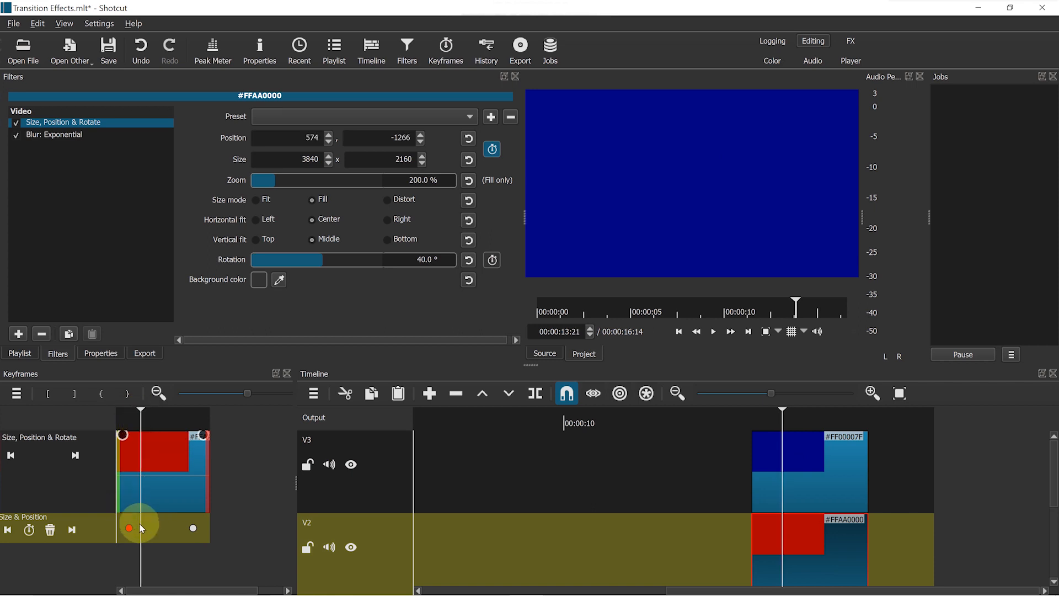
- Enable size and position keyframes on the dark blue clip and move it past the frame's upper-right corner, to about 1272, -1543
{"action": "left_click", "coordinate": [821, 493]}
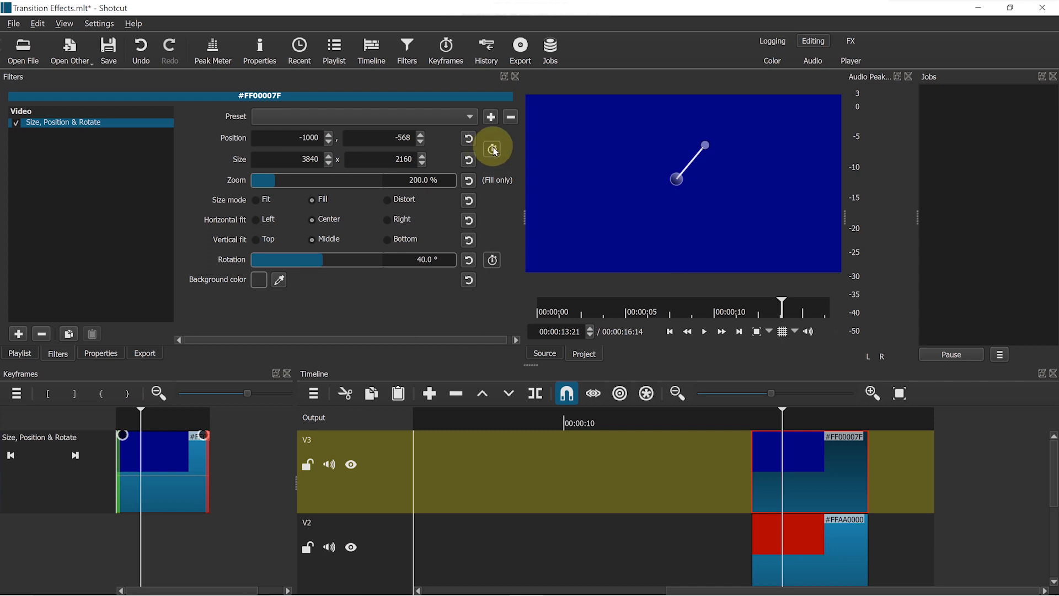
{"action": "left_click", "coordinate": [494, 150]}
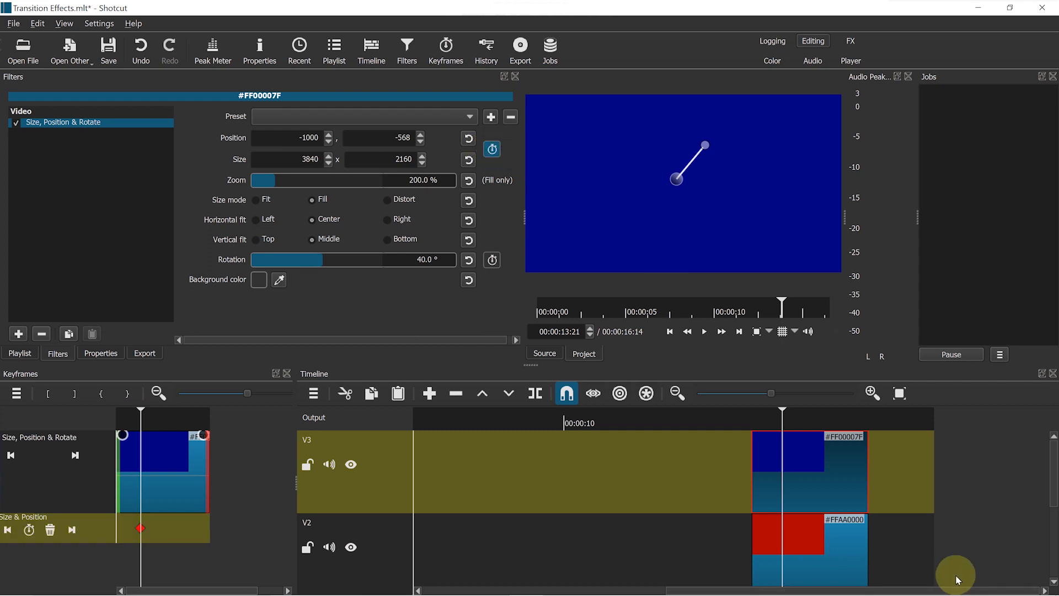
{"action": "left_click_drag", "start_coordinate": [683, 170], "coordinate": [1057, 3]}
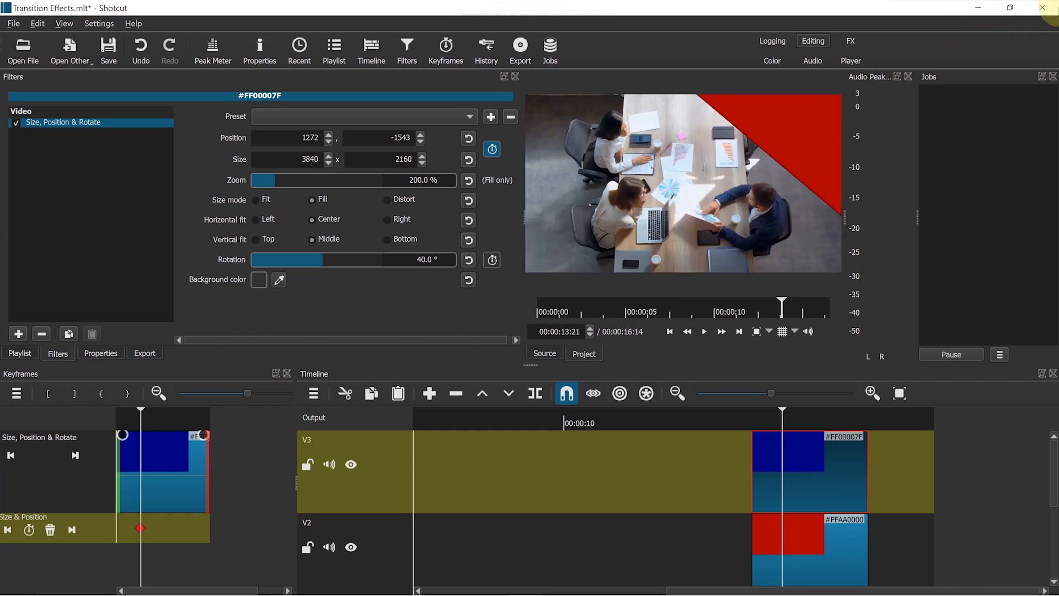
- At 00:00:15:05, reset the dark blue clip's position and move it past the frame's lower-left corner, to about -3156, 628
{"action": "left_click_drag", "start_coordinate": [799, 413], "coordinate": [859, 437]}
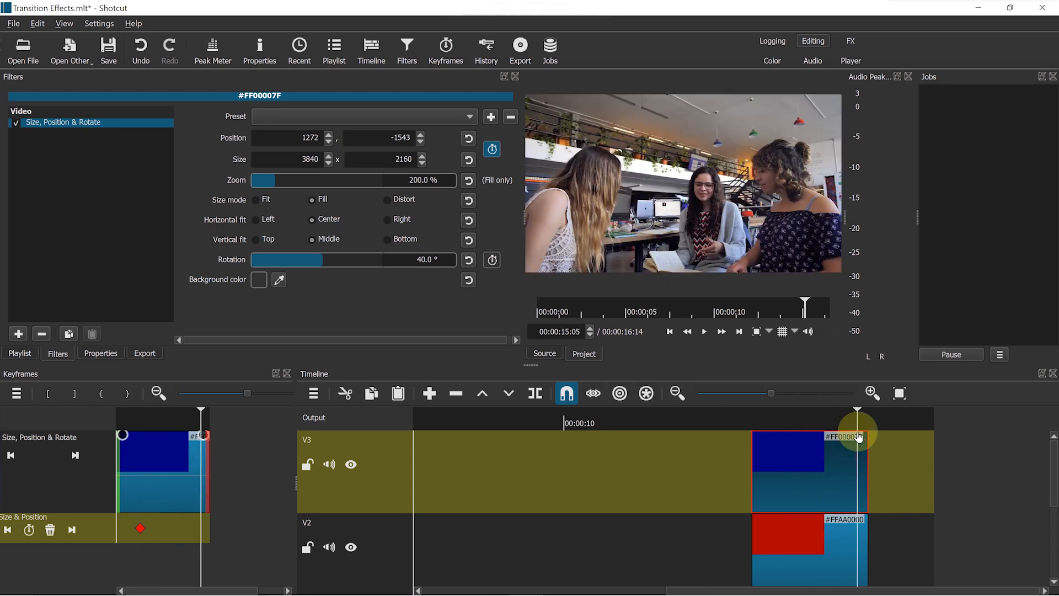
{"action": "left_click", "coordinate": [468, 138]}
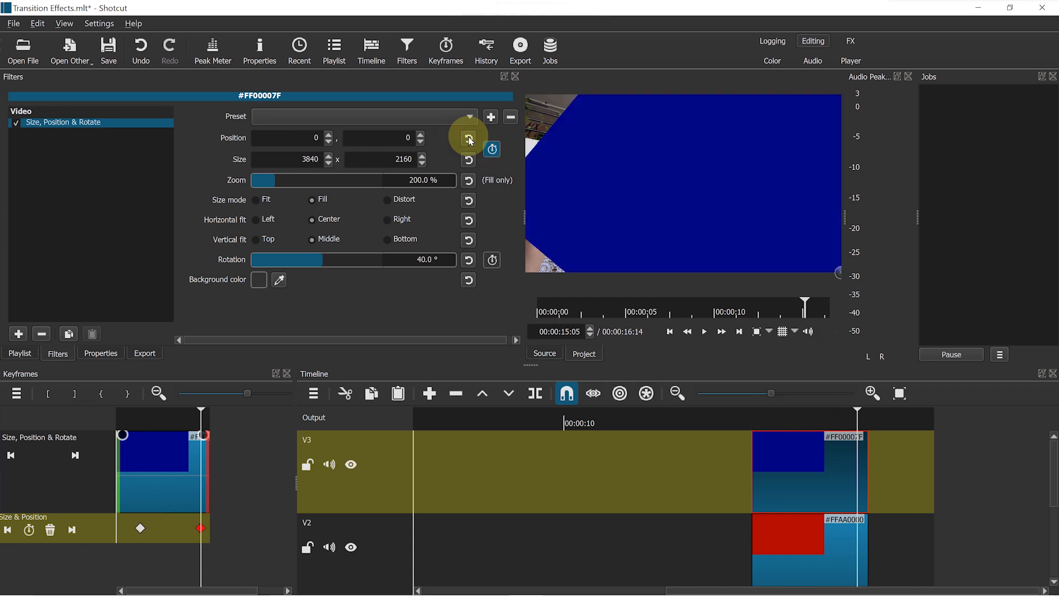
{"action": "left_click_drag", "start_coordinate": [840, 270], "coordinate": [675, 176]}
{"action": "left_click_drag", "start_coordinate": [560, 234], "coordinate": [325, 359]}
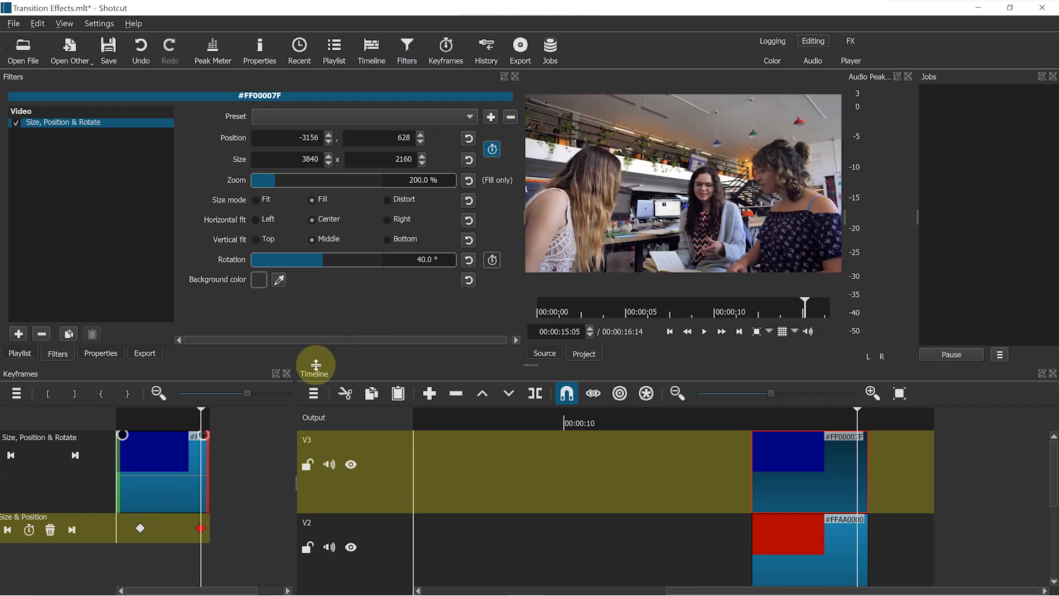
- Change both size and position keyframes of the dark blue clip to Smooth
{"action": "left_click", "coordinate": [792, 424]}
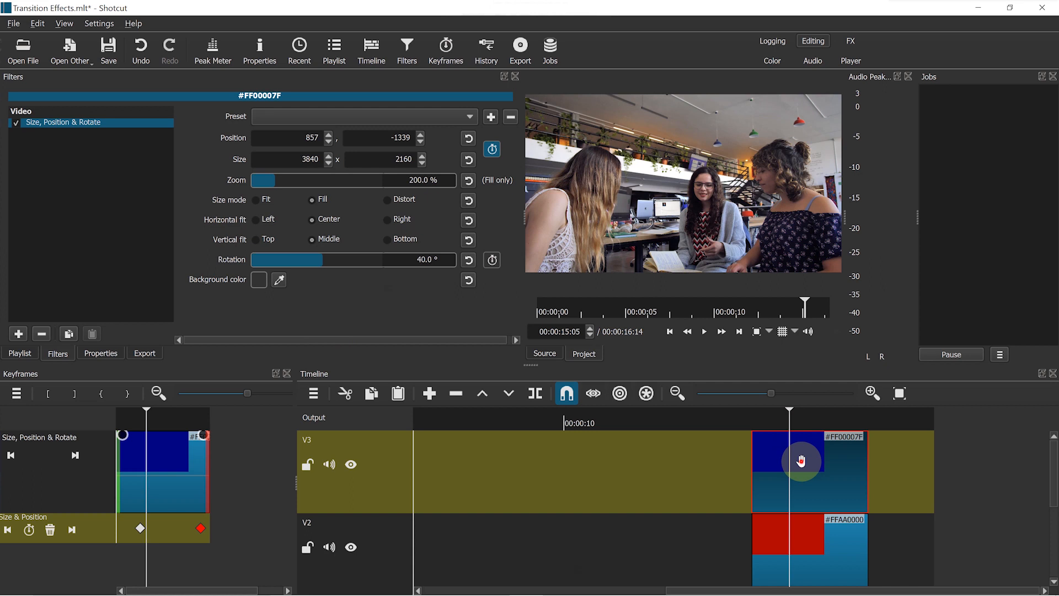
{"action": "right_click", "coordinate": [199, 533]}
{"action": "mouse_move", "coordinate": [314, 538]}
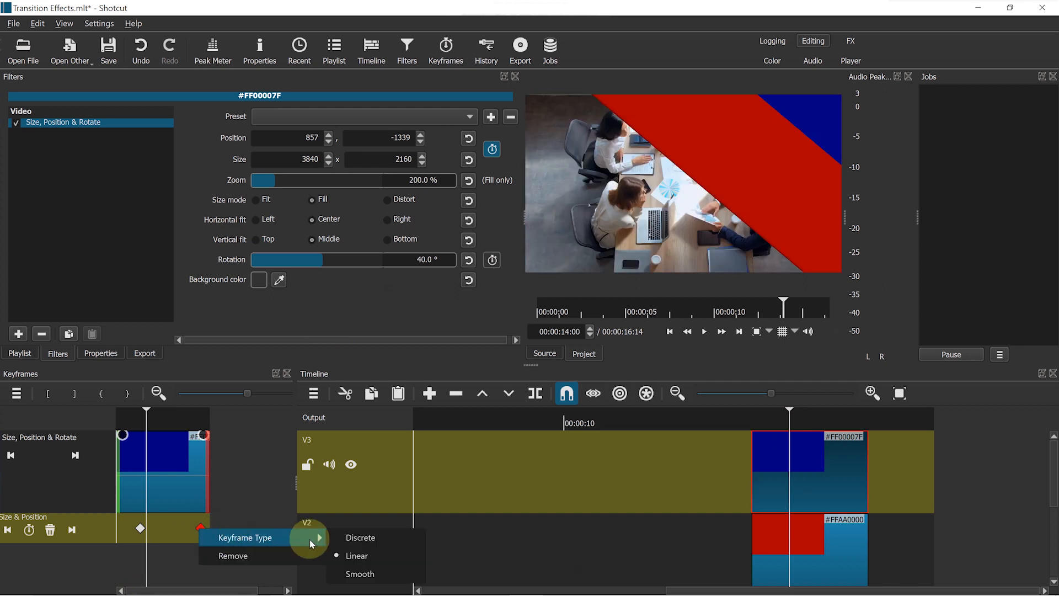
{"action": "left_click", "coordinate": [368, 579]}
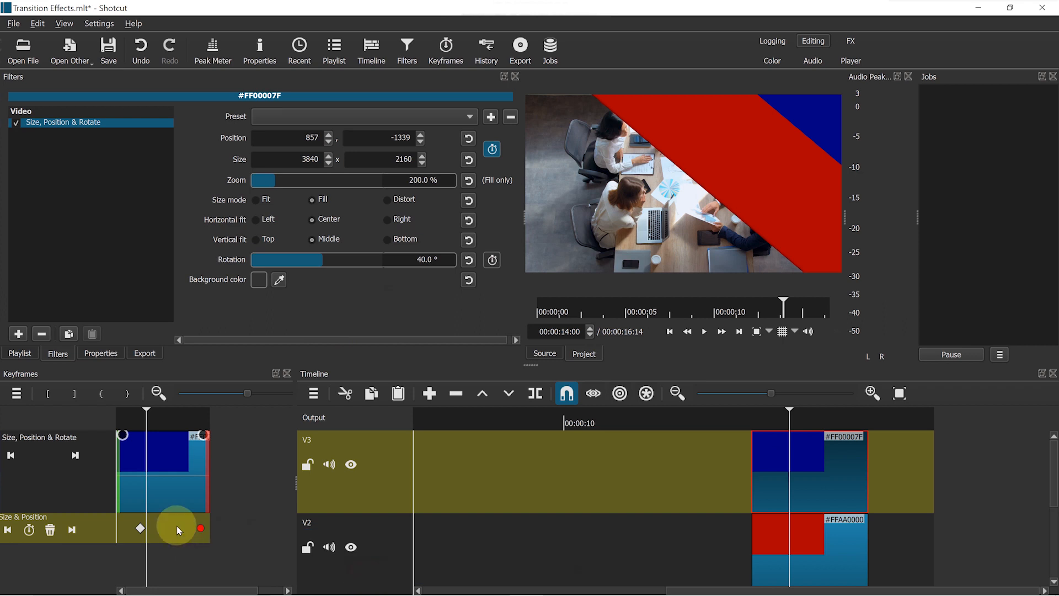
{"action": "right_click", "coordinate": [140, 530]}
{"action": "mouse_move", "coordinate": [213, 540]}
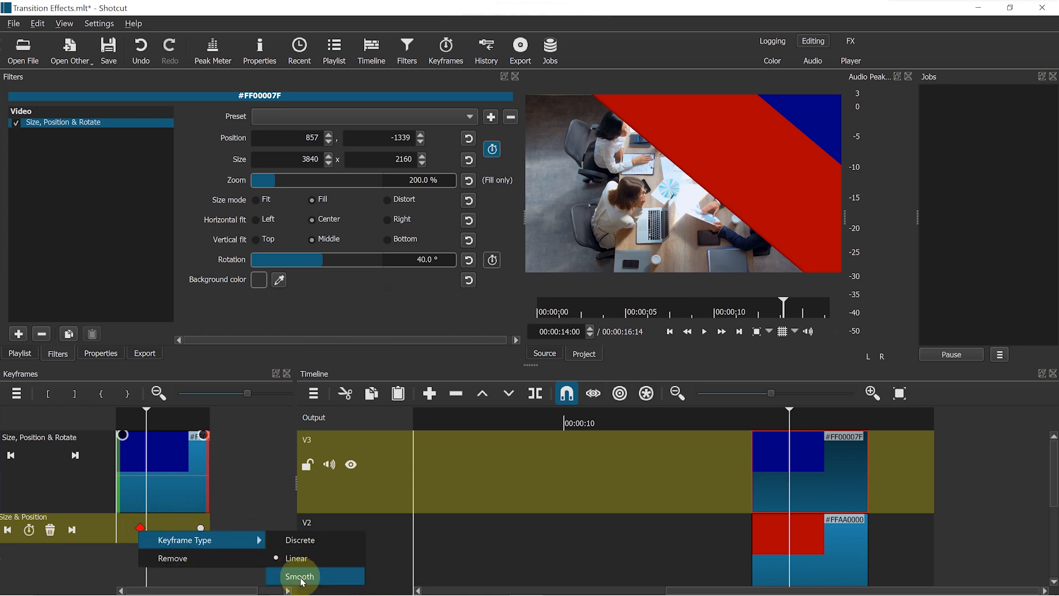
{"action": "left_click", "coordinate": [302, 576]}
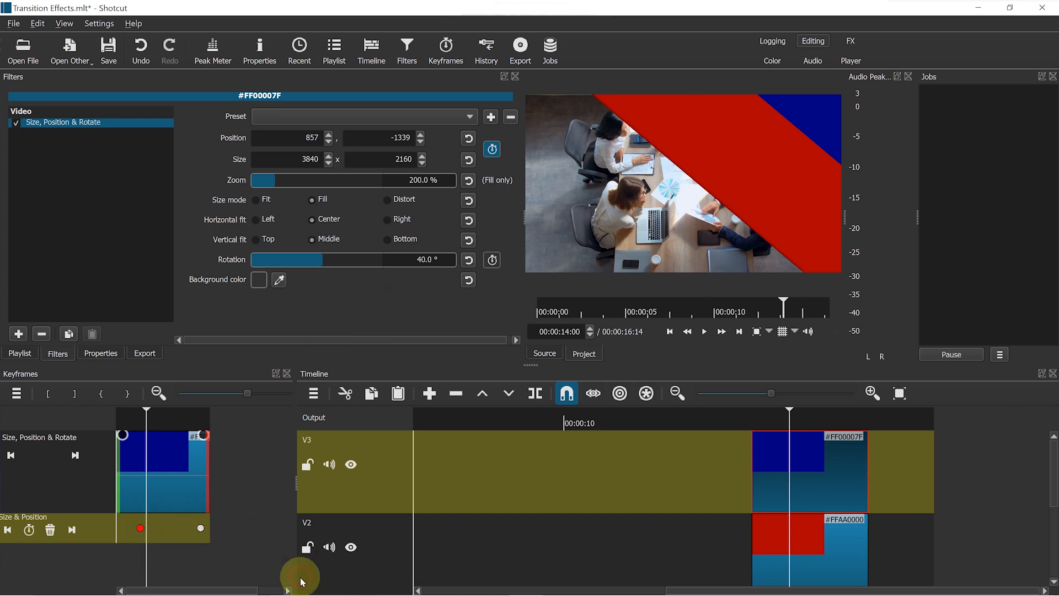
- Add a Blur: Exponential filter to the dark blue clip with an amount of 50
{"action": "left_click", "coordinate": [18, 333]}
{"action": "left_click", "coordinate": [69, 117]}
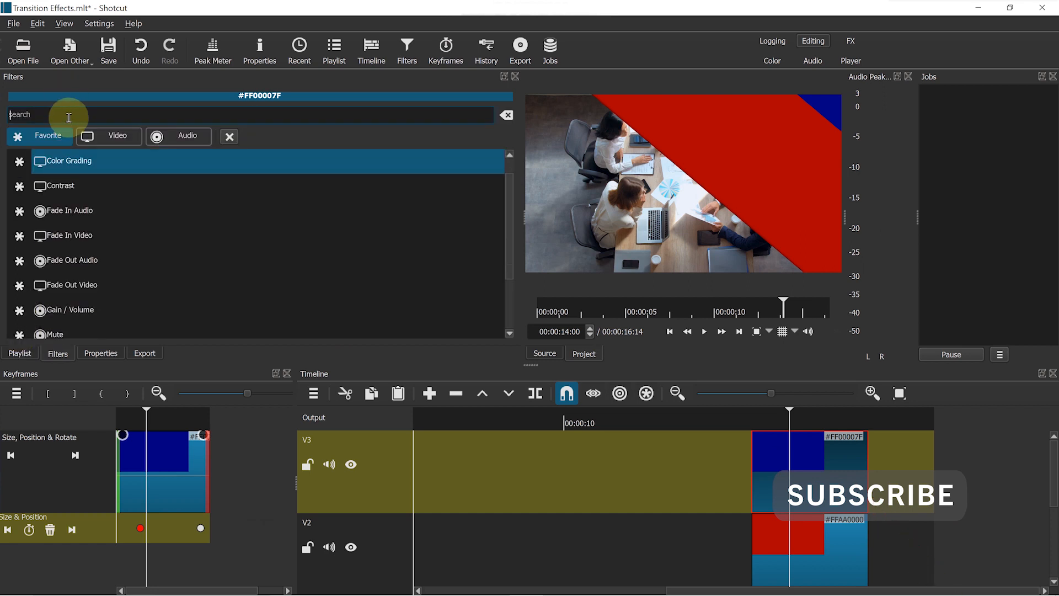
{"action": "type", "text": "blur"}
{"action": "left_click", "coordinate": [72, 187]}
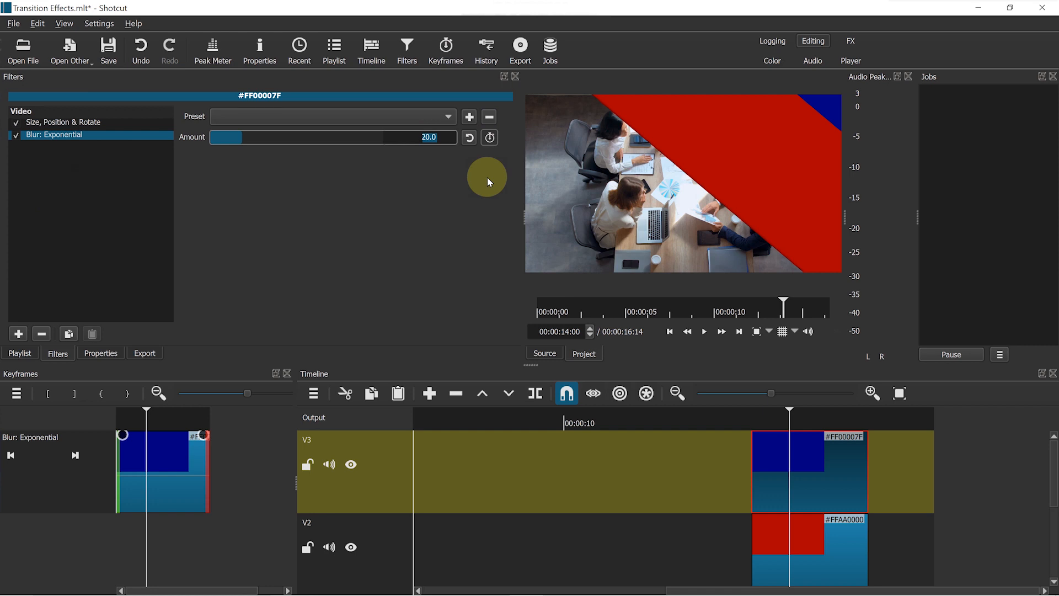
{"action": "type", "text": "50.0"}
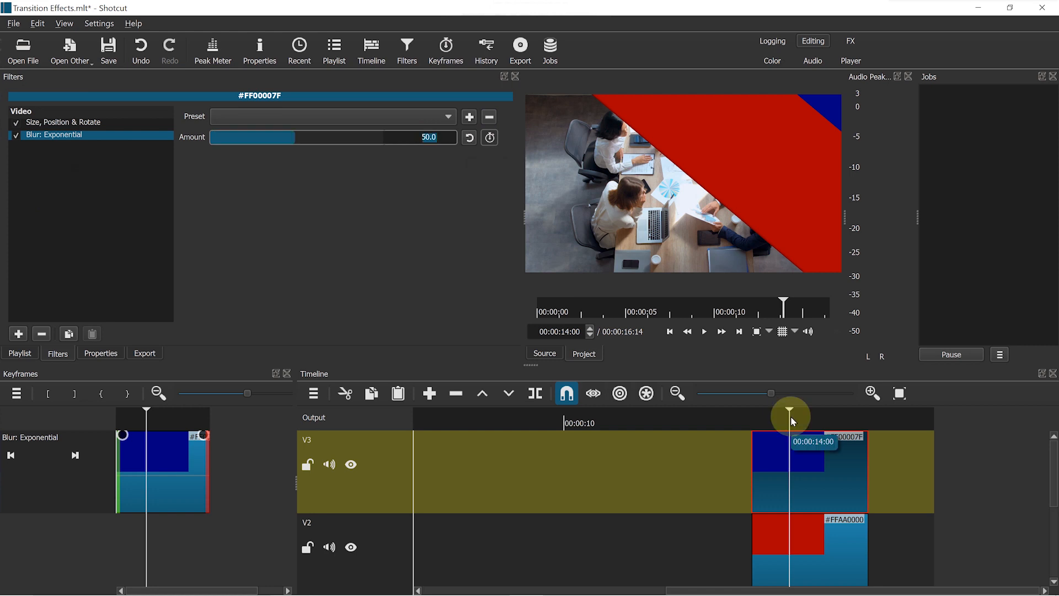
{"action": "left_click_drag", "start_coordinate": [790, 418], "coordinate": [682, 428]}
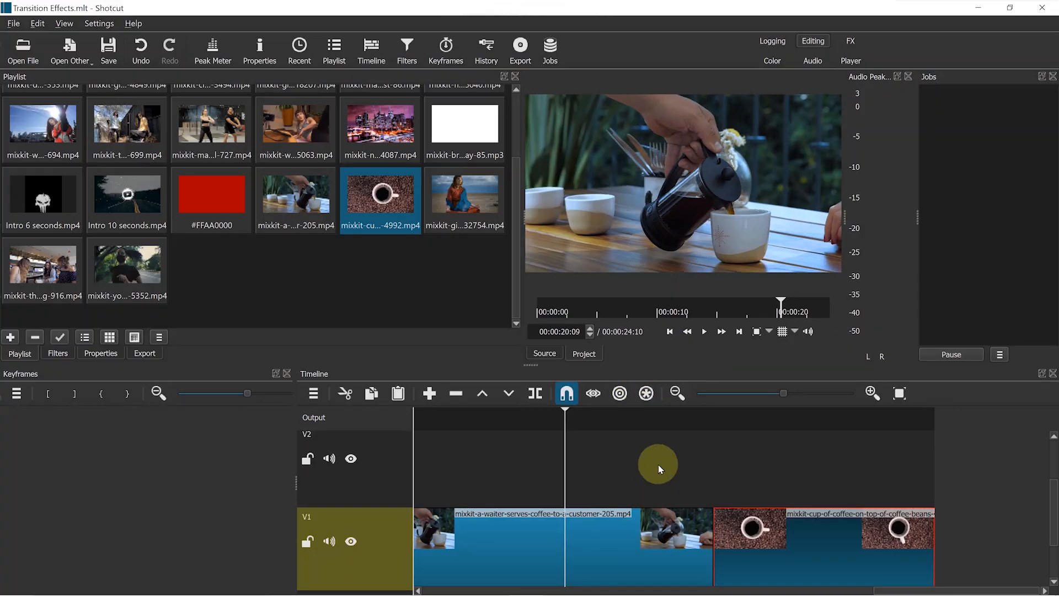
- Play through the cut from the coffee-serving clip to the coffee-beans clip on V1
{"action": "key", "text": "space"}
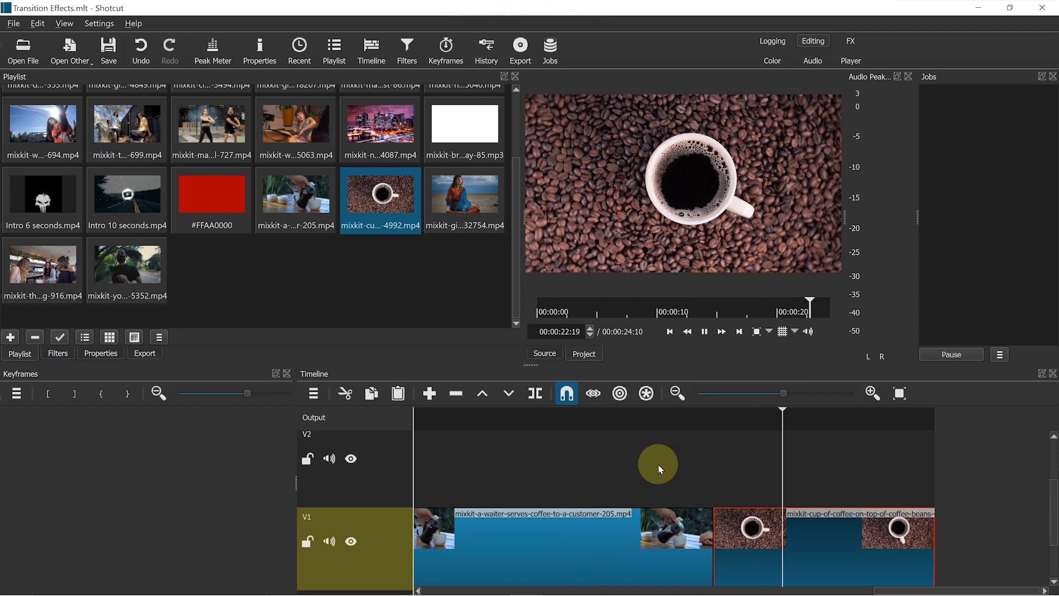
{"action": "key", "text": "space"}
{"action": "left_click", "coordinate": [599, 419]}
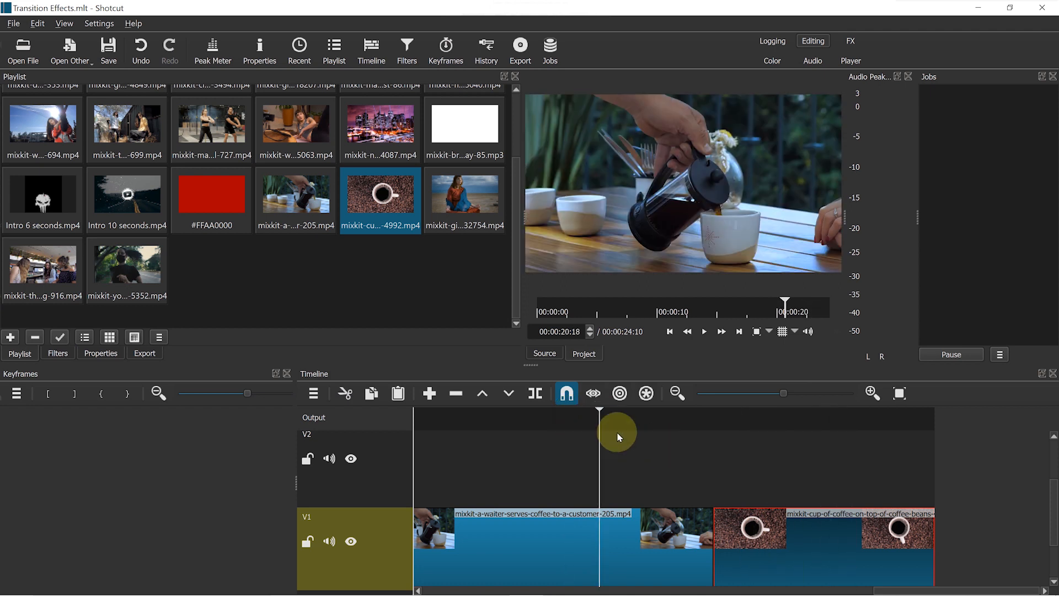
- Create a solid red color clip using the basic color #AA0000
{"action": "left_click", "coordinate": [60, 56]}
{"action": "left_click", "coordinate": [75, 76]}
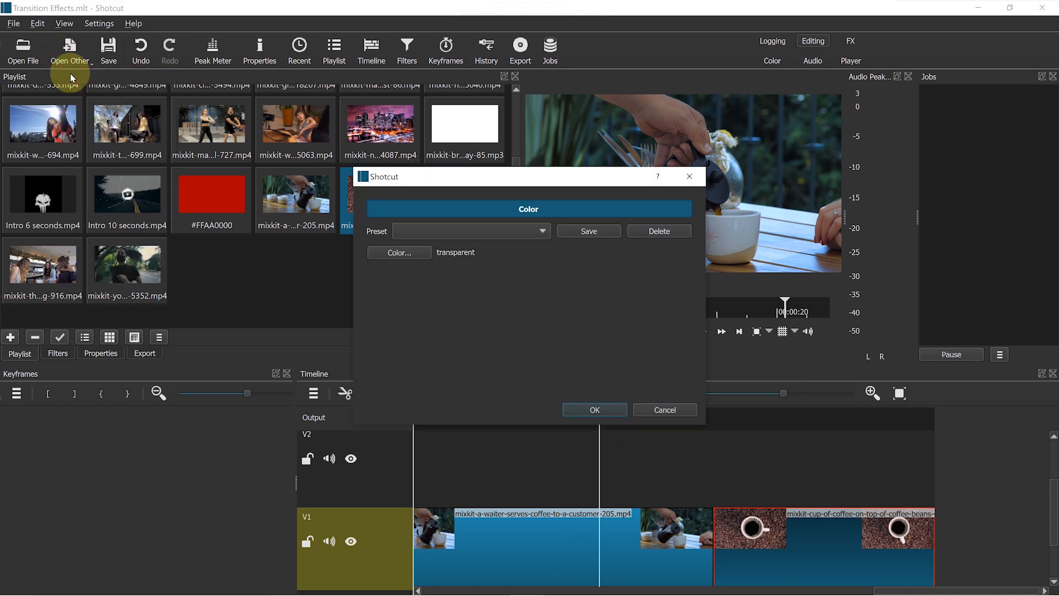
{"action": "left_click", "coordinate": [391, 253]}
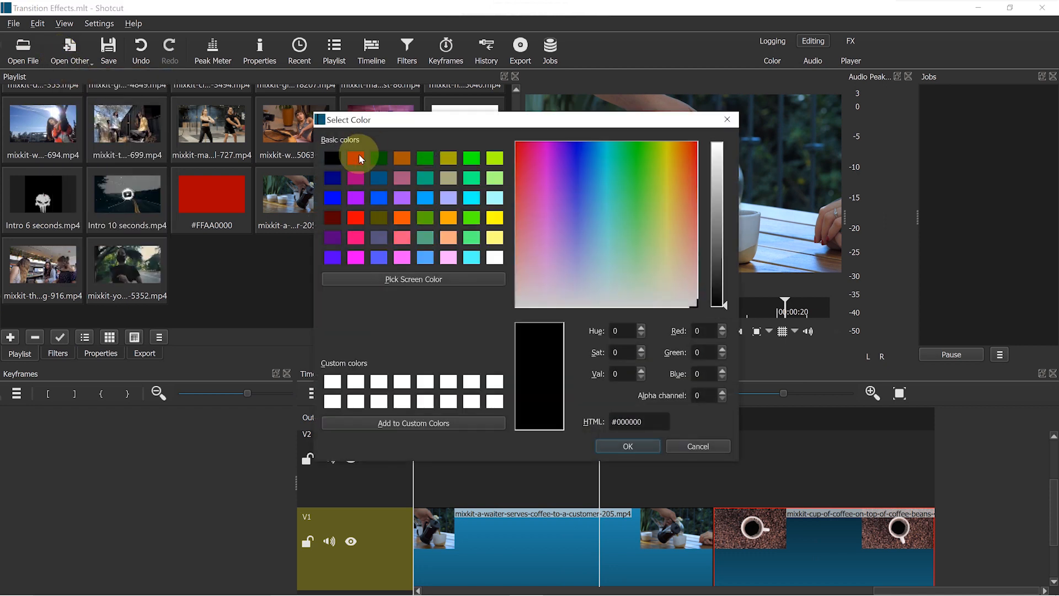
{"action": "left_click", "coordinate": [356, 158]}
{"action": "left_click", "coordinate": [620, 450]}
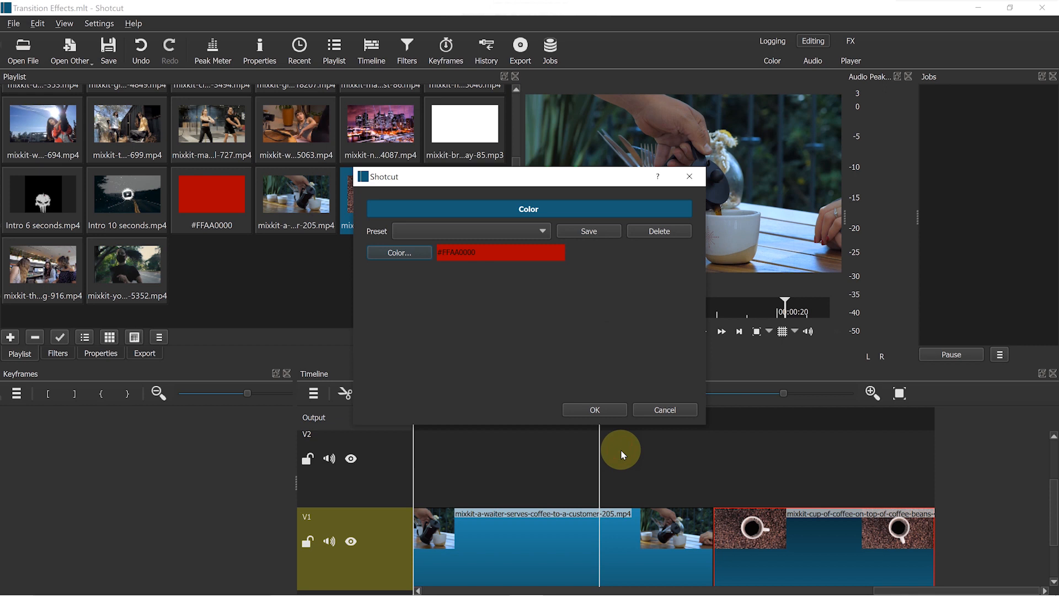
{"action": "left_click", "coordinate": [611, 409]}
- Place the red clip on V2 above the cut between the two coffee clips and trim both of its ends
{"action": "left_click_drag", "start_coordinate": [692, 177], "coordinate": [567, 464]}
{"action": "left_click_drag", "start_coordinate": [980, 479], "coordinate": [867, 474]}
{"action": "left_click_drag", "start_coordinate": [612, 475], "coordinate": [634, 477]}
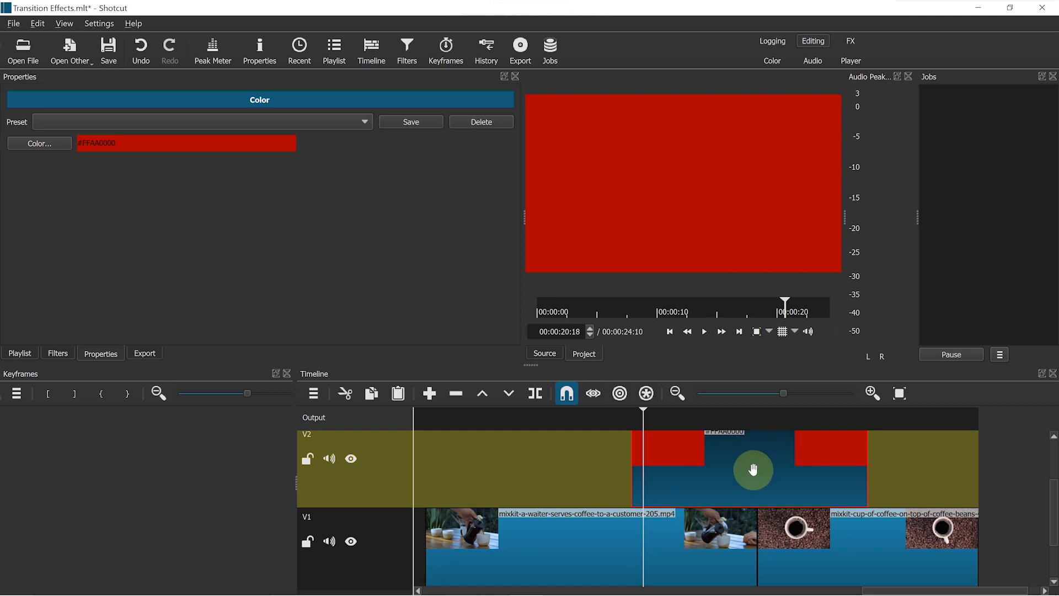
- Add a Crop: Circle filter to the red clip and make the area outside the circle transparent
{"action": "left_click", "coordinate": [48, 356]}
{"action": "left_click", "coordinate": [19, 333]}
{"action": "scroll", "coordinate": [75, 177], "scroll_direction": "down", "scroll_amount": 1}
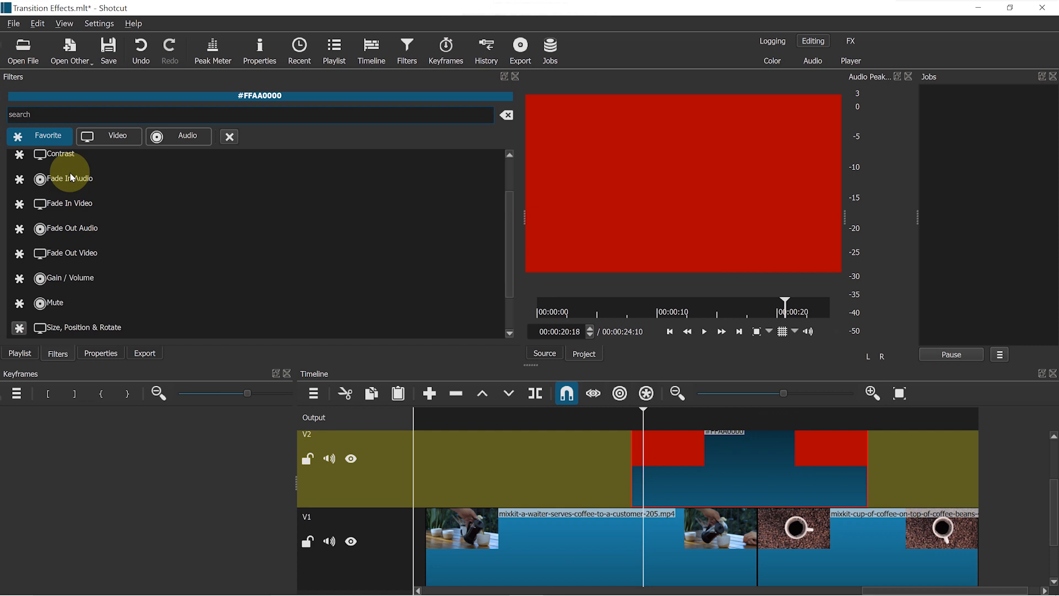
{"action": "type", "text": "crop"}
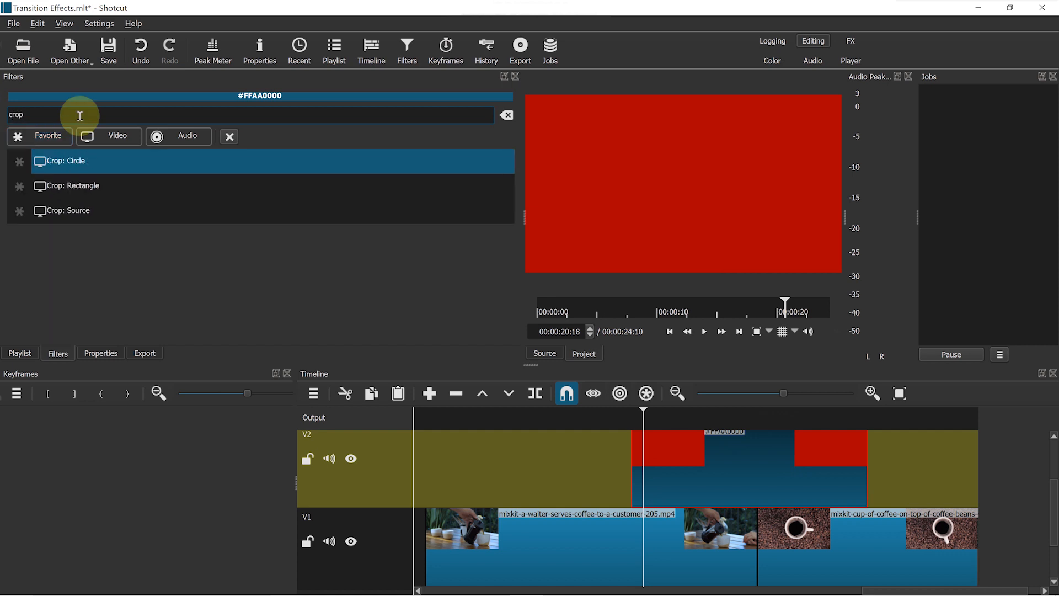
{"action": "left_click", "coordinate": [64, 162]}
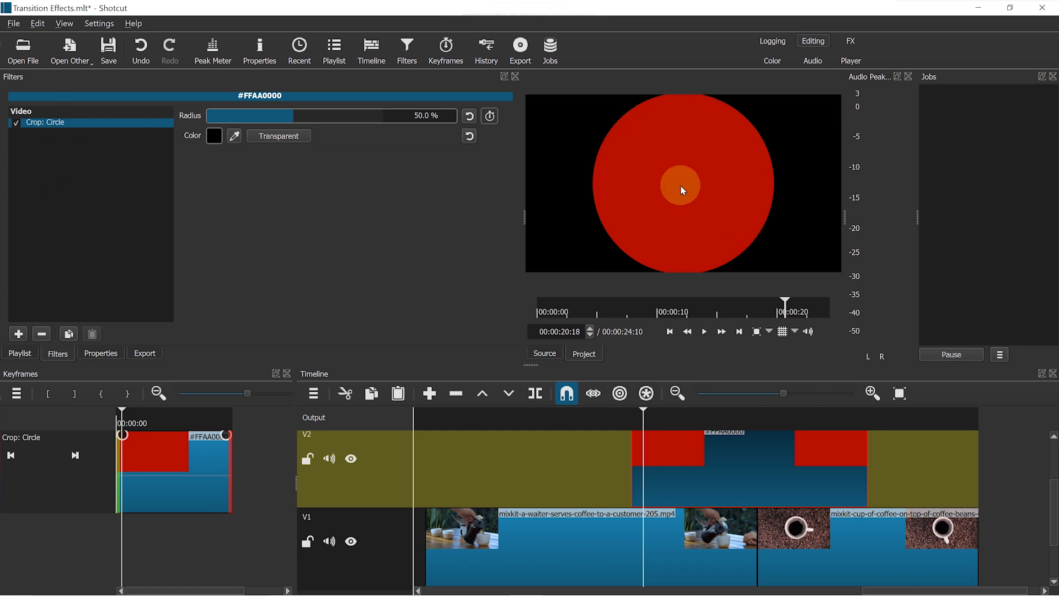
{"action": "left_click", "coordinate": [283, 140]}
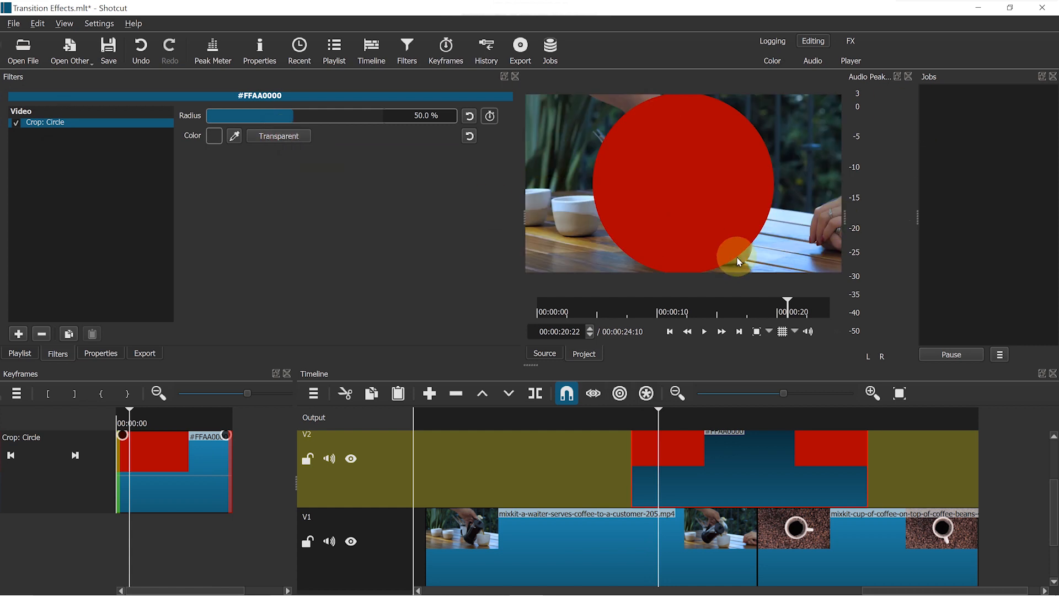
- Enable radius keyframes on the circle crop at 00:00:20:19 and set the radius there to 0%
{"action": "left_click_drag", "start_coordinate": [661, 420], "coordinate": [630, 480]}
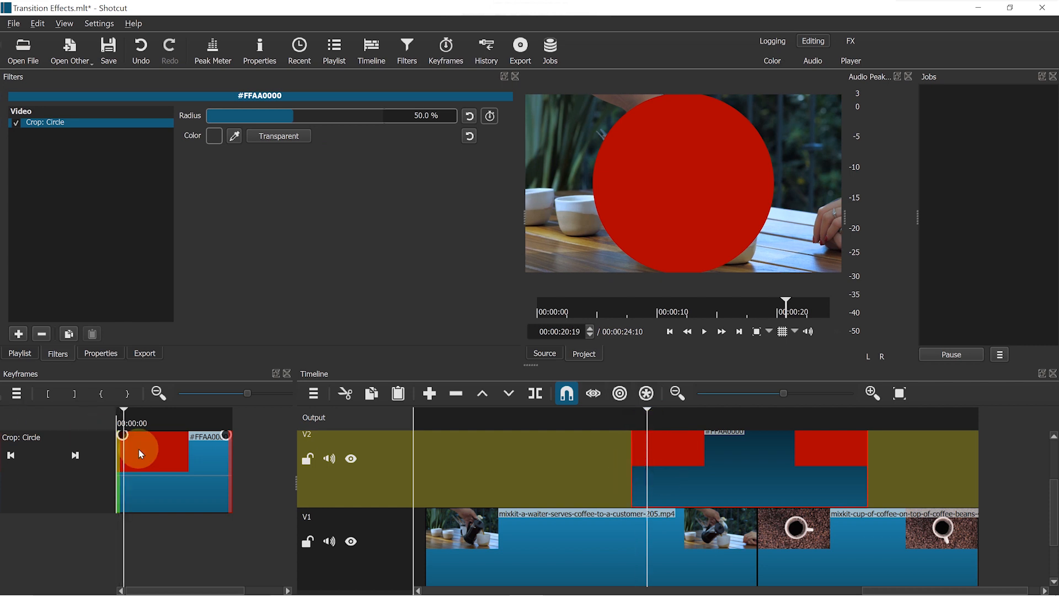
{"action": "left_click", "coordinate": [491, 117]}
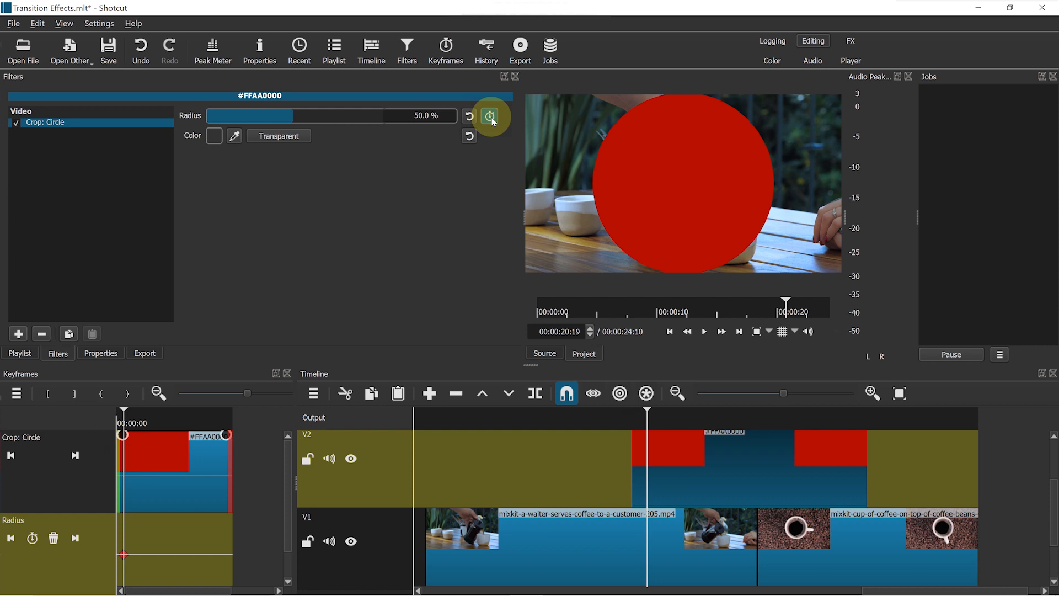
{"action": "type", "text": "0"}
{"action": "key", "text": "Return"}
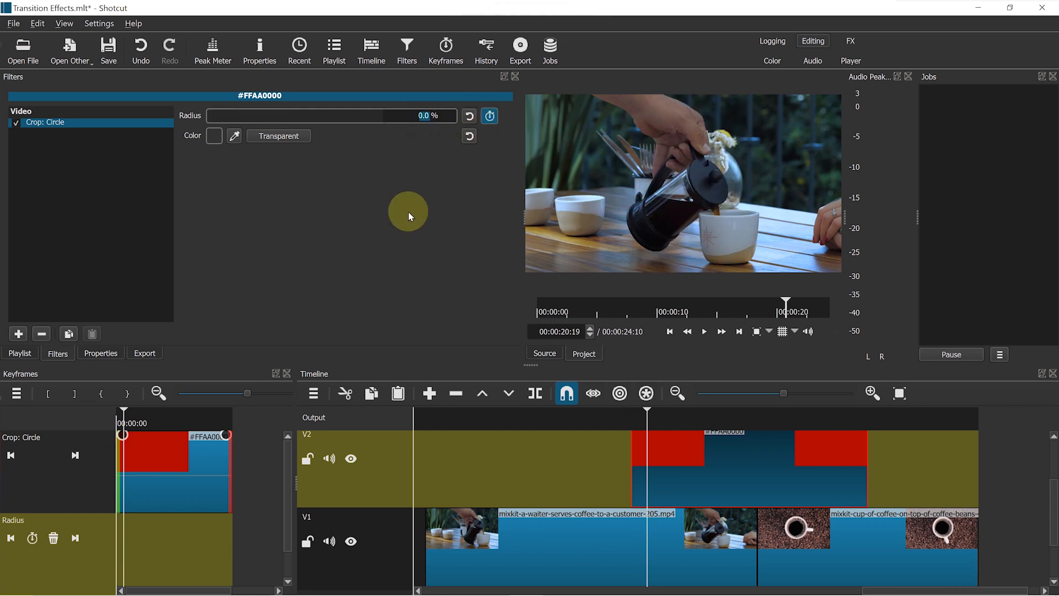
- Set the circle crop's radius to 100% at 00:00:22:14
{"action": "left_click", "coordinate": [788, 425]}
{"action": "left_click_drag", "start_coordinate": [799, 436], "coordinate": [813, 433]}
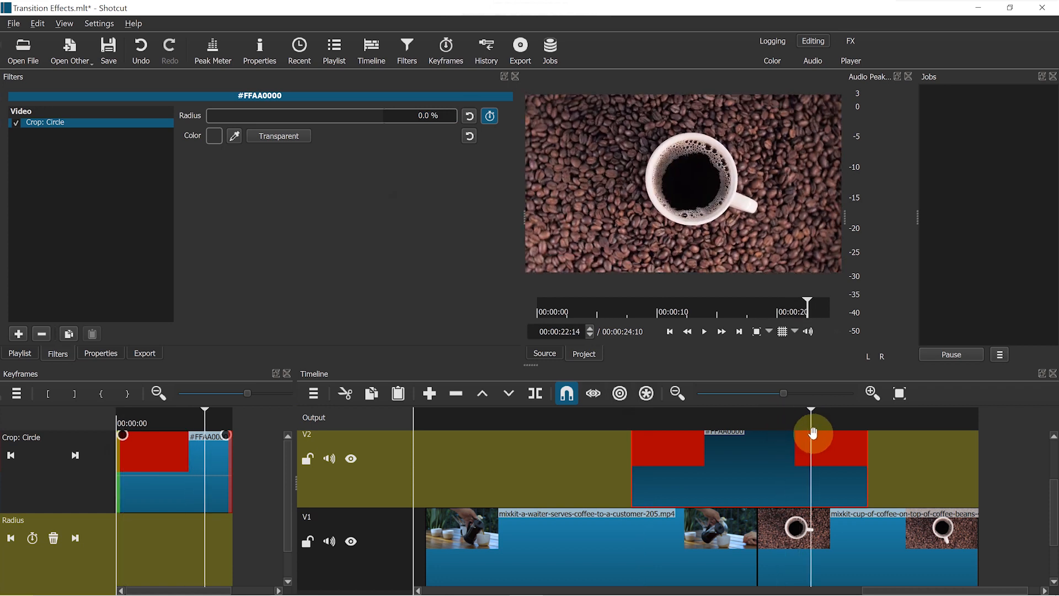
{"action": "left_click_drag", "start_coordinate": [239, 115], "coordinate": [264, 117]}
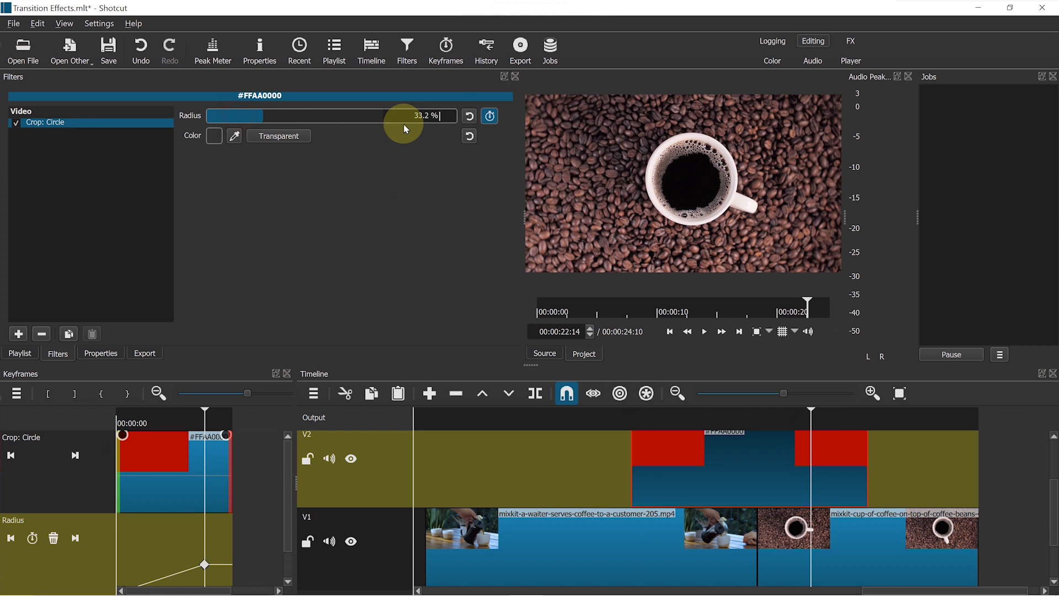
{"action": "left_click_drag", "start_coordinate": [405, 129], "coordinate": [441, 130]}
{"action": "left_click", "coordinate": [672, 425]}
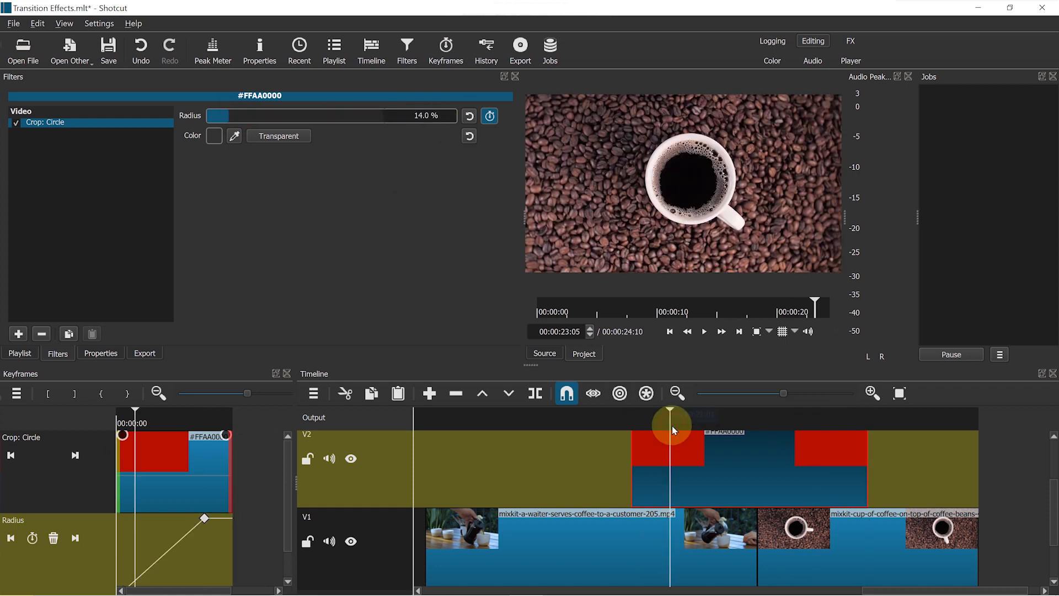
- Change both radius keyframes of the red clip's circle crop to Smooth
{"action": "left_click_drag", "start_coordinate": [286, 485], "coordinate": [223, 492]}
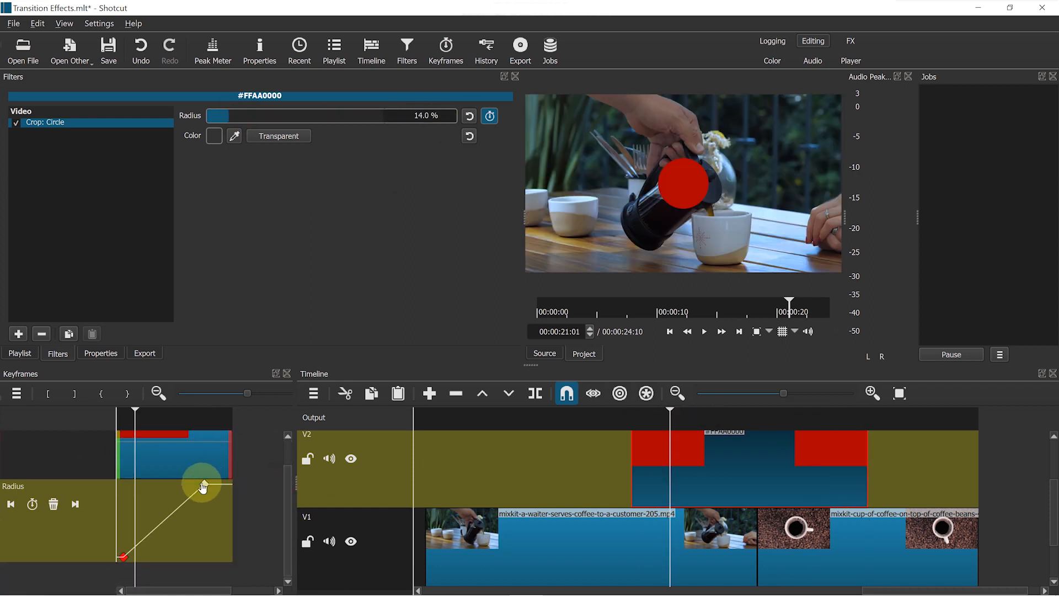
{"action": "right_click", "coordinate": [204, 485]}
{"action": "mouse_move", "coordinate": [320, 491]}
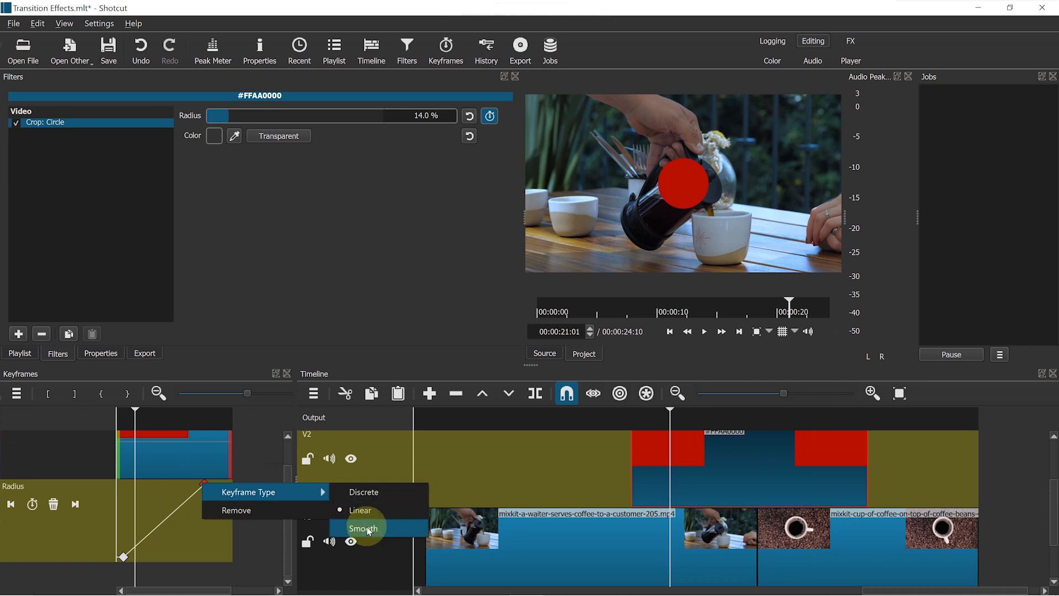
{"action": "left_click", "coordinate": [355, 524]}
{"action": "right_click", "coordinate": [125, 559]}
{"action": "mouse_move", "coordinate": [232, 566]}
{"action": "left_click", "coordinate": [279, 588]}
- Move the ending radius keyframe slightly earlier and play back the expanding circle
{"action": "left_click_drag", "start_coordinate": [205, 485], "coordinate": [193, 484]}
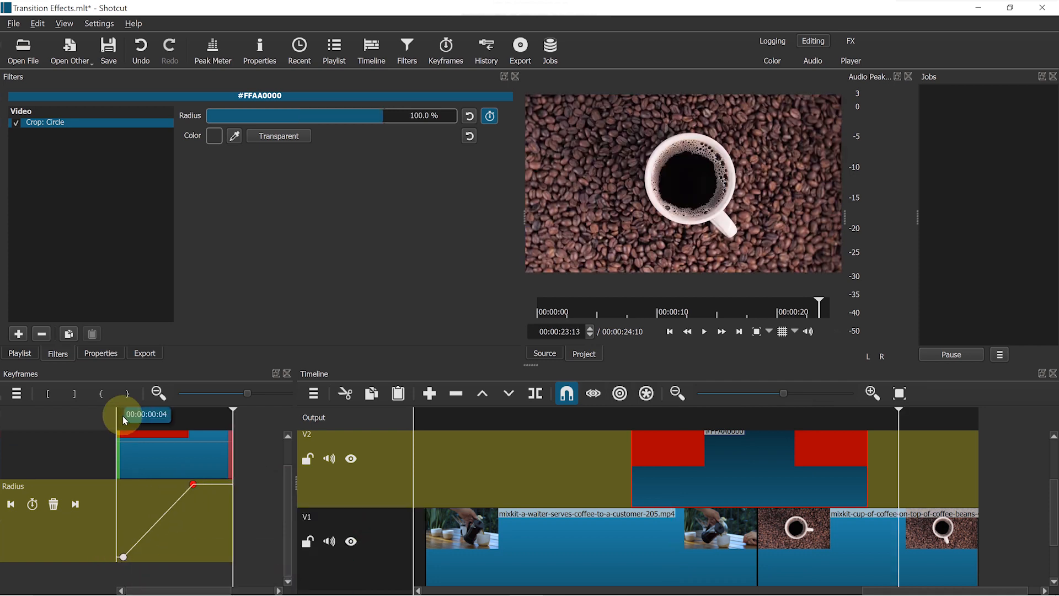
{"action": "key", "text": "space"}
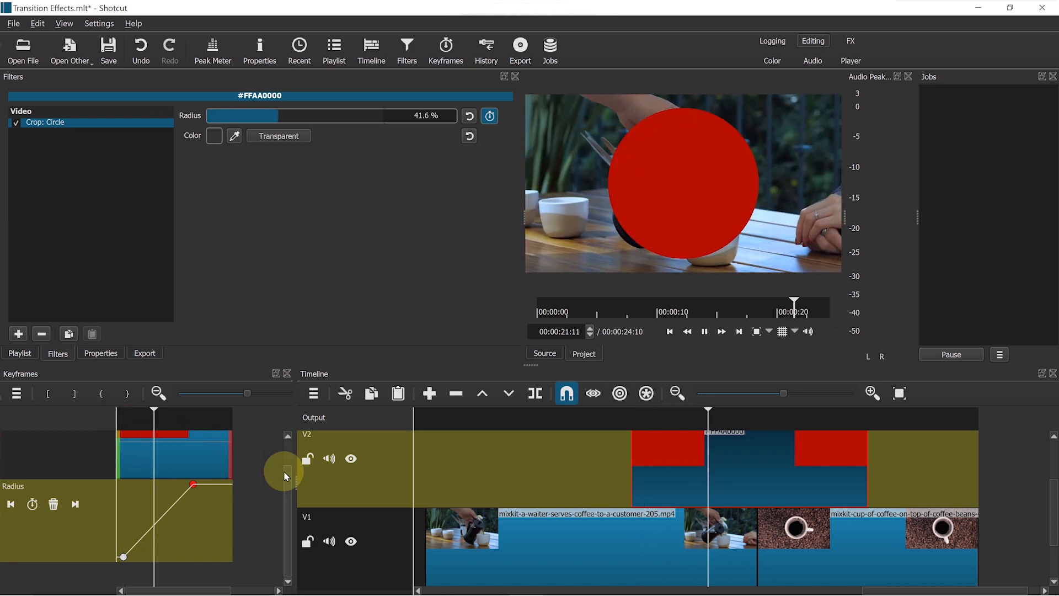
{"action": "key", "text": "space"}
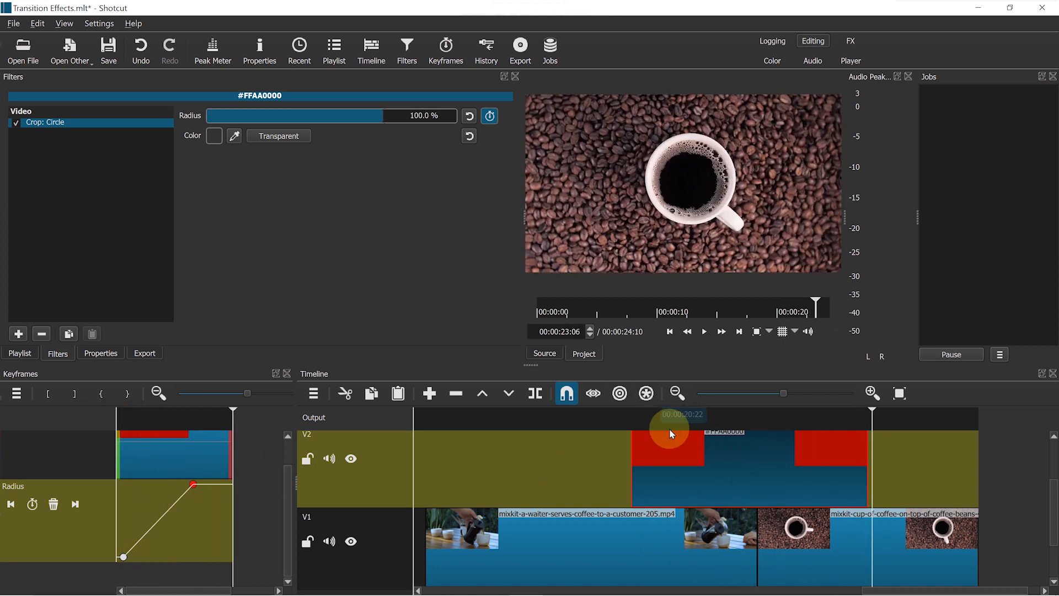
- Create a dark blue color clip using the HTML color #00007f
{"action": "left_click", "coordinate": [672, 425]}
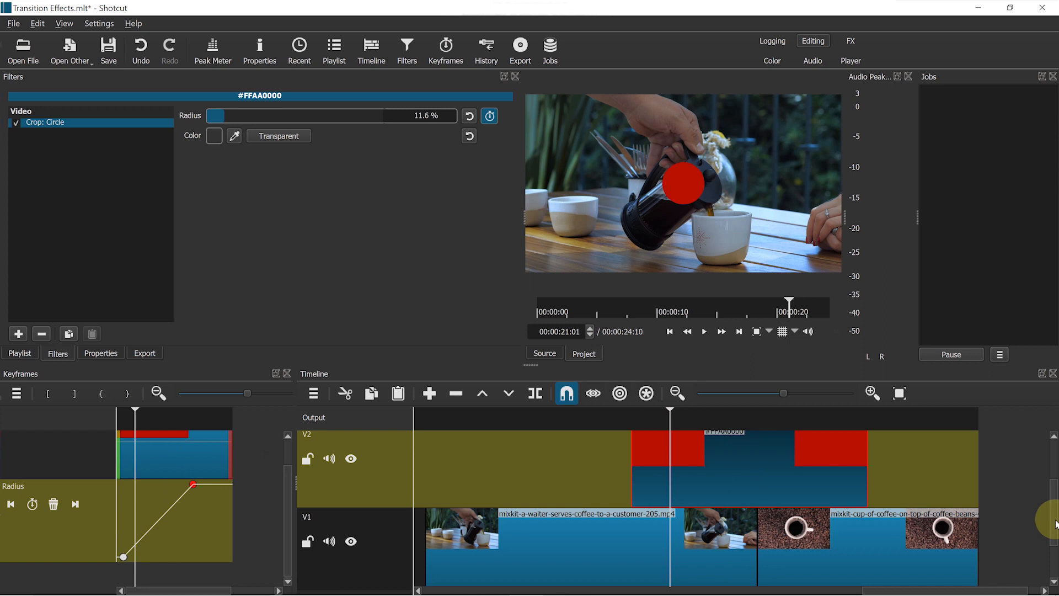
{"action": "left_click_drag", "start_coordinate": [1050, 513], "coordinate": [1055, 480]}
{"action": "left_click", "coordinate": [70, 47]}
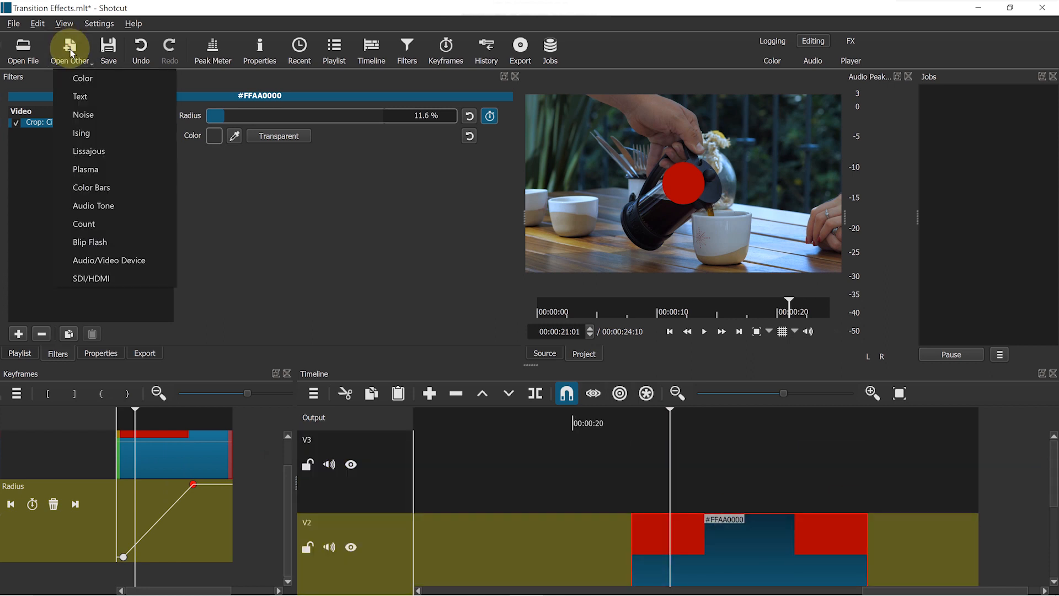
{"action": "left_click", "coordinate": [83, 80]}
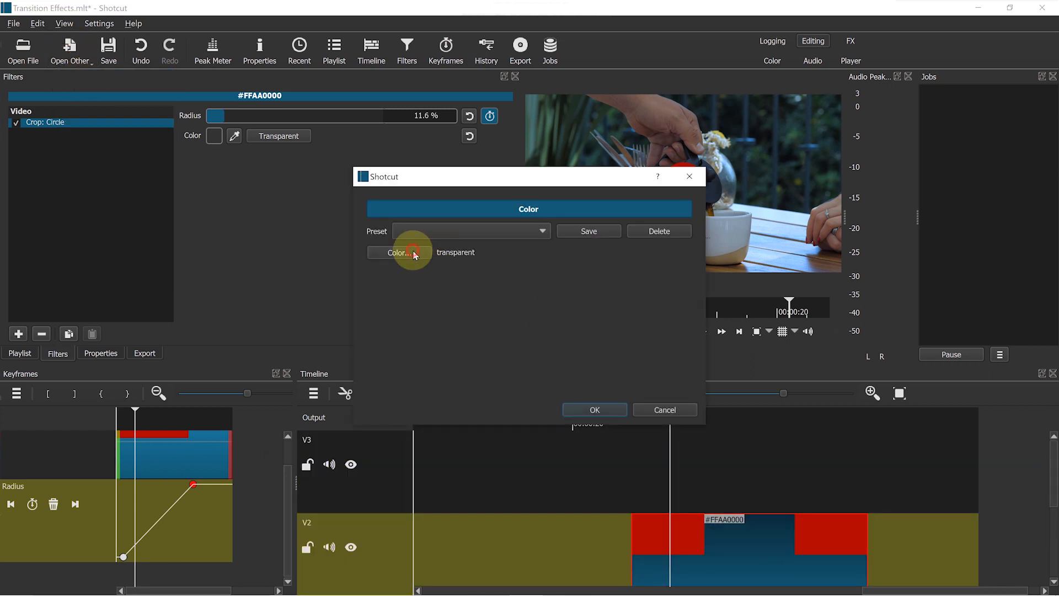
{"action": "left_click", "coordinate": [411, 252]}
{"action": "left_click", "coordinate": [331, 179]}
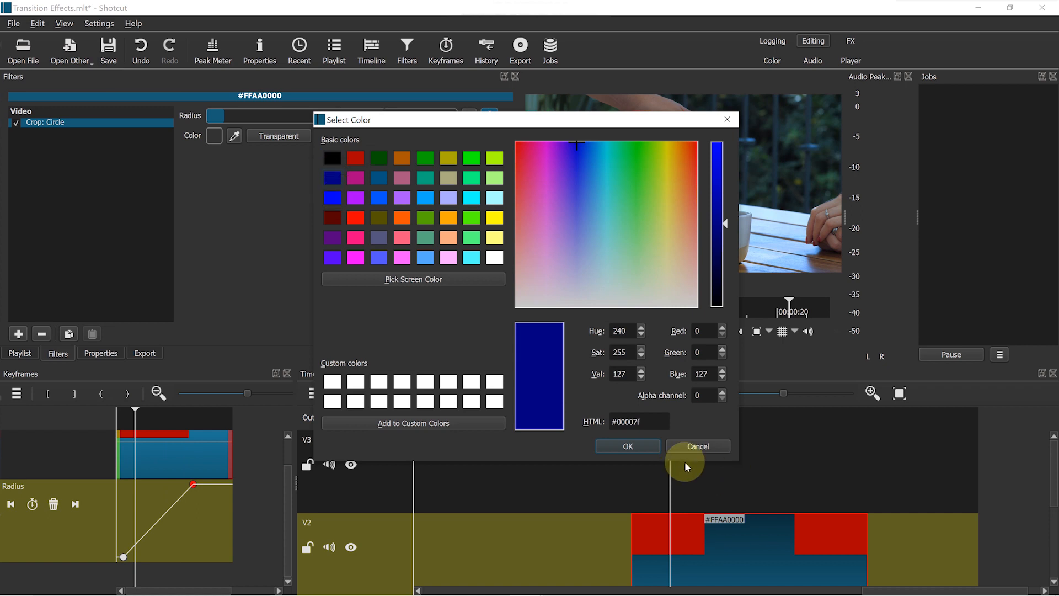
{"action": "left_click", "coordinate": [637, 450]}
{"action": "left_click", "coordinate": [607, 410]}
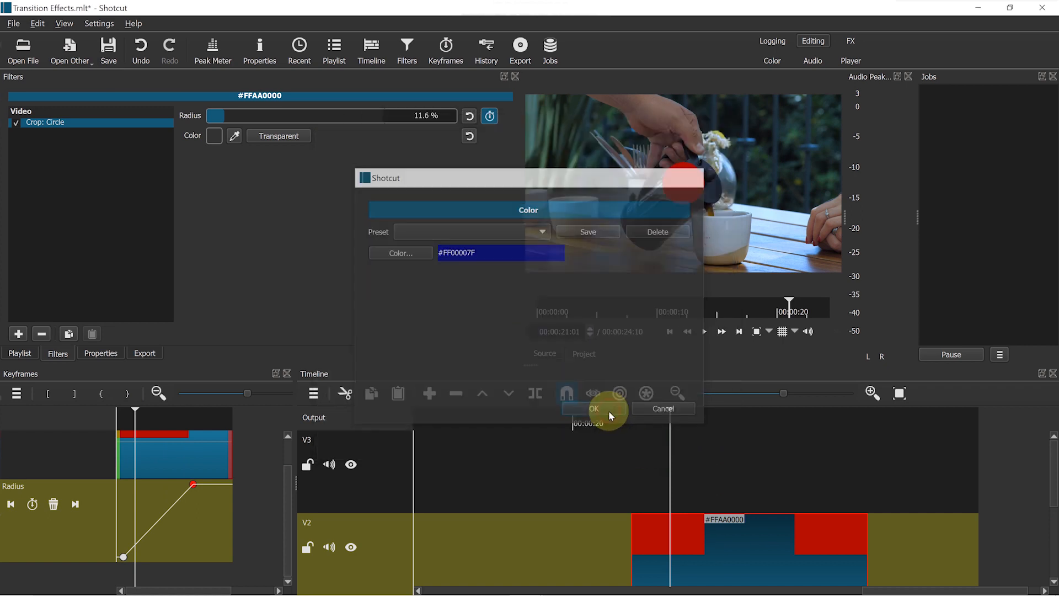
- Place the dark blue clip on track V3 directly above the red clip and trim it to the red clip's length
{"action": "left_click_drag", "start_coordinate": [693, 180], "coordinate": [627, 491]}
{"action": "left_click_drag", "start_coordinate": [627, 491], "coordinate": [629, 490]}
{"action": "left_click_drag", "start_coordinate": [932, 471], "coordinate": [809, 477]}
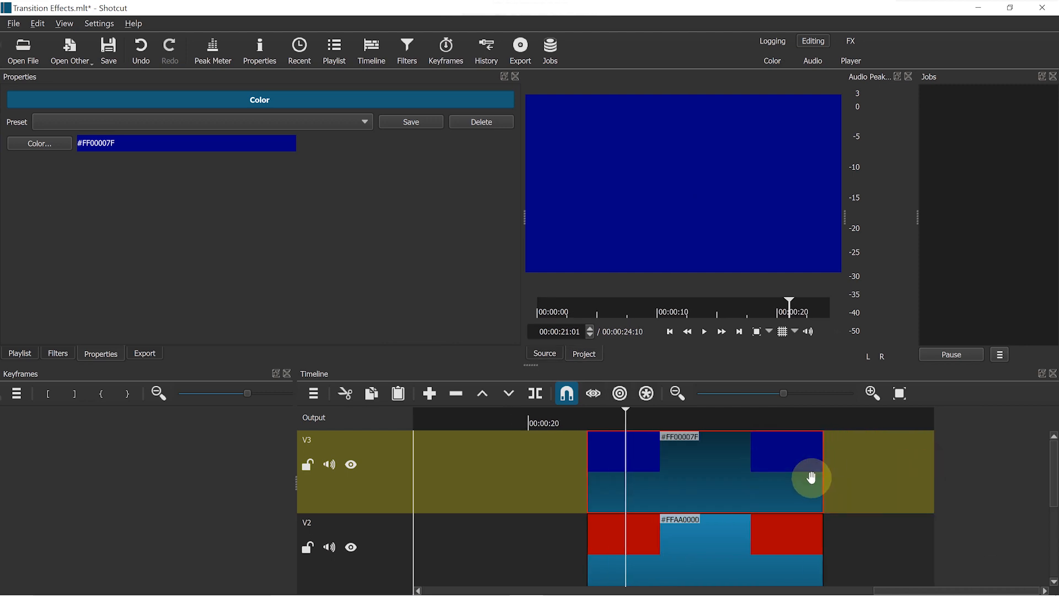
- Add a Crop: Circle filter to the dark blue clip and make the area outside the circle transparent
{"action": "left_click", "coordinate": [57, 353]}
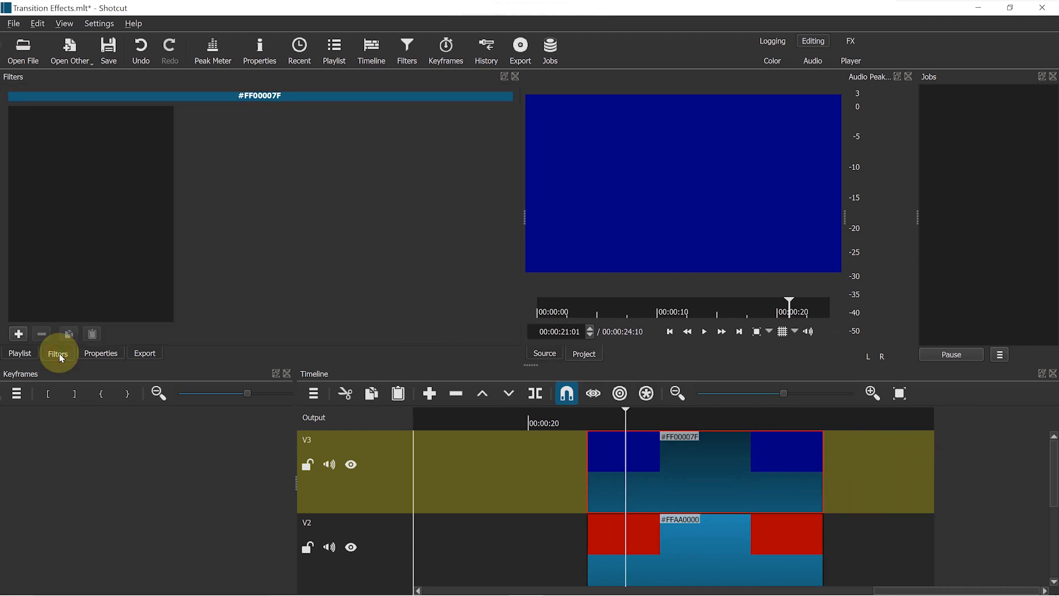
{"action": "left_click", "coordinate": [19, 335]}
{"action": "type", "text": "crop"}
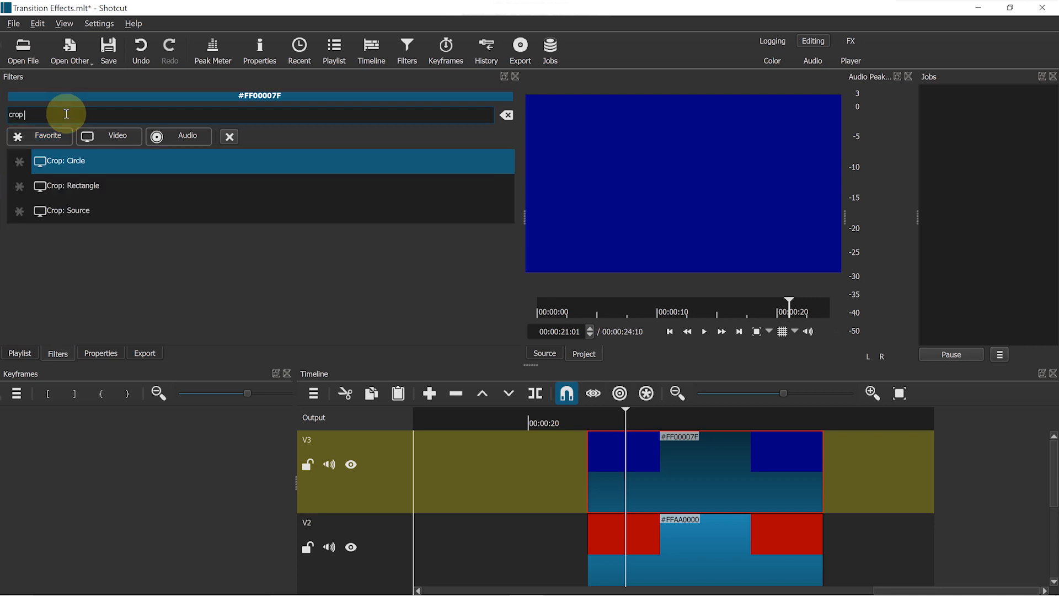
{"action": "left_click", "coordinate": [76, 166]}
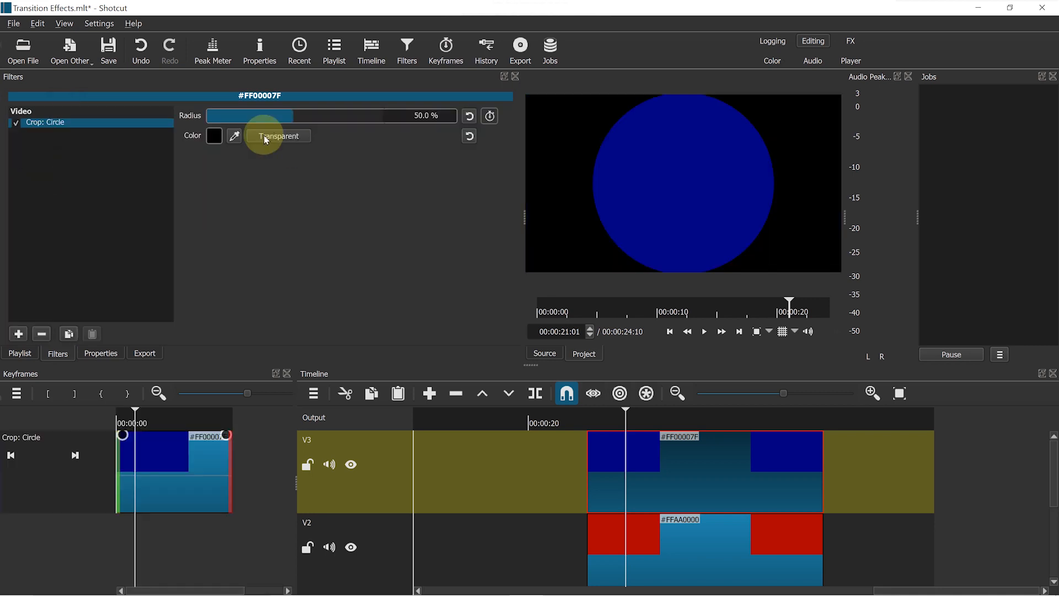
{"action": "left_click", "coordinate": [280, 136]}
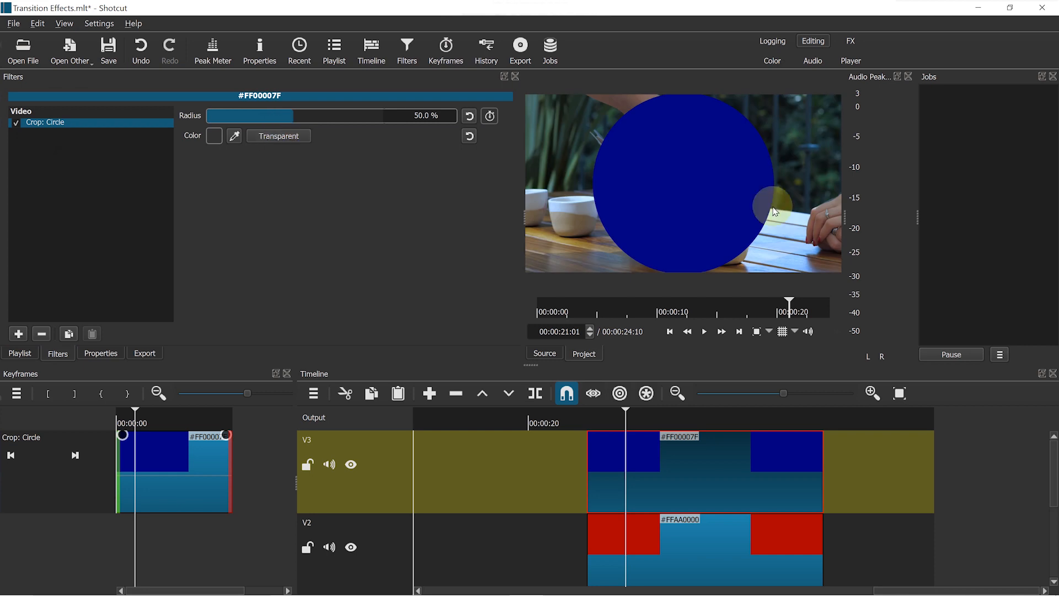
- Enable radius keyframes on the blue clip's circle crop at 00:00:21:05, after the red circle starts growing, and set the radius to 0%
{"action": "left_click", "coordinate": [633, 532]}
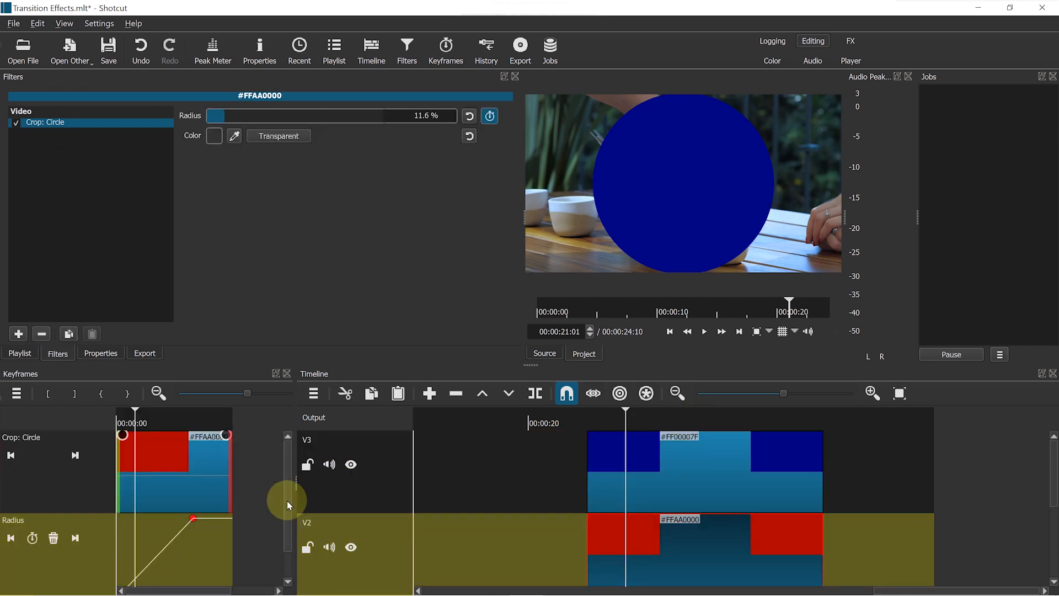
{"action": "scroll", "coordinate": [287, 501], "scroll_direction": "down", "scroll_amount": 2}
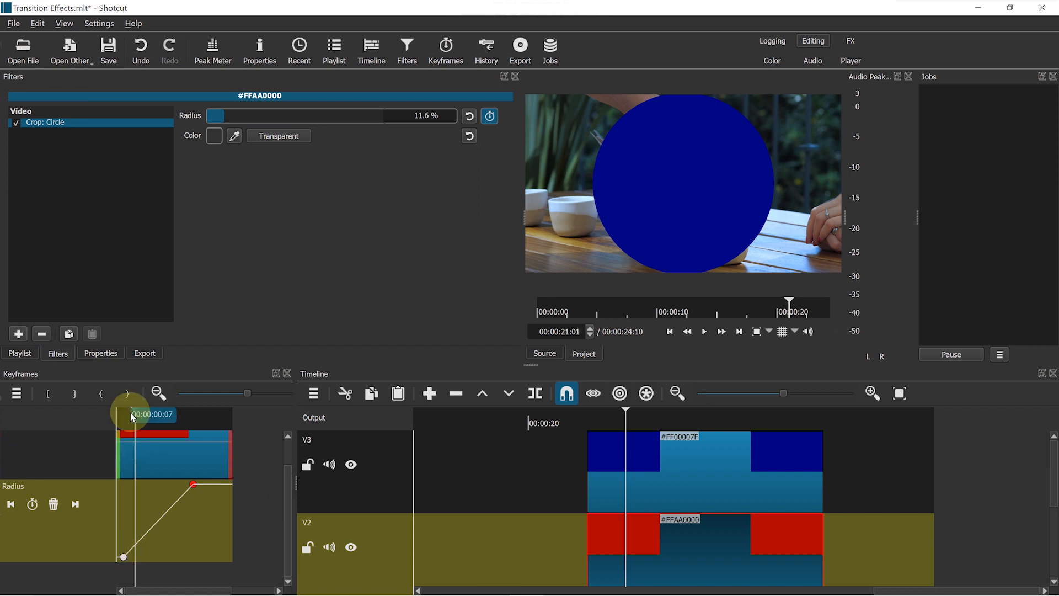
{"action": "left_click", "coordinate": [144, 419]}
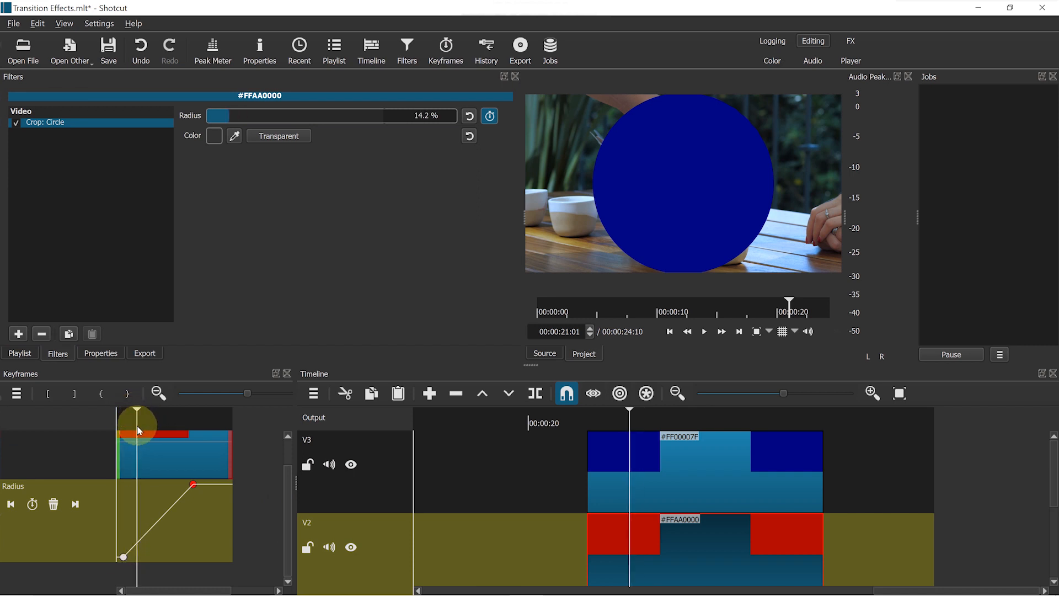
{"action": "left_click_drag", "start_coordinate": [144, 434], "coordinate": [143, 445]}
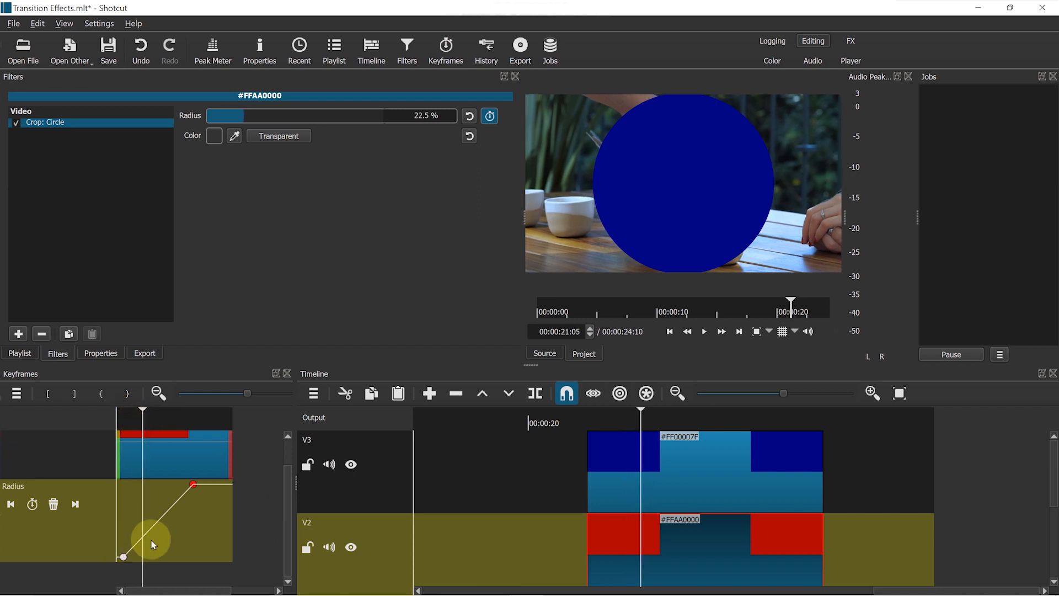
{"action": "left_click", "coordinate": [655, 486]}
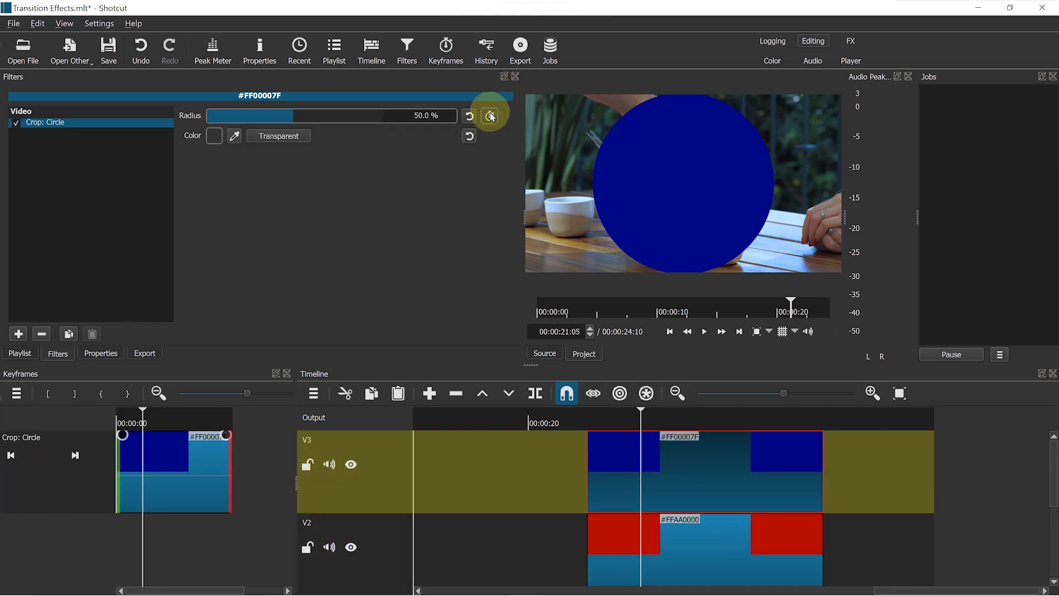
{"action": "left_click", "coordinate": [490, 116]}
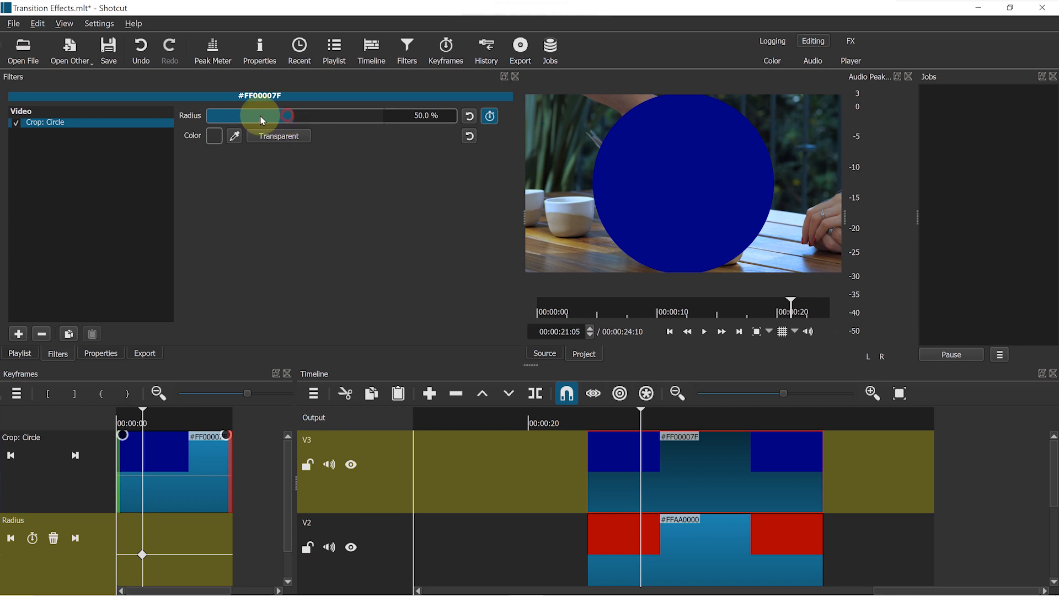
{"action": "left_click_drag", "start_coordinate": [260, 115], "coordinate": [147, 119]}
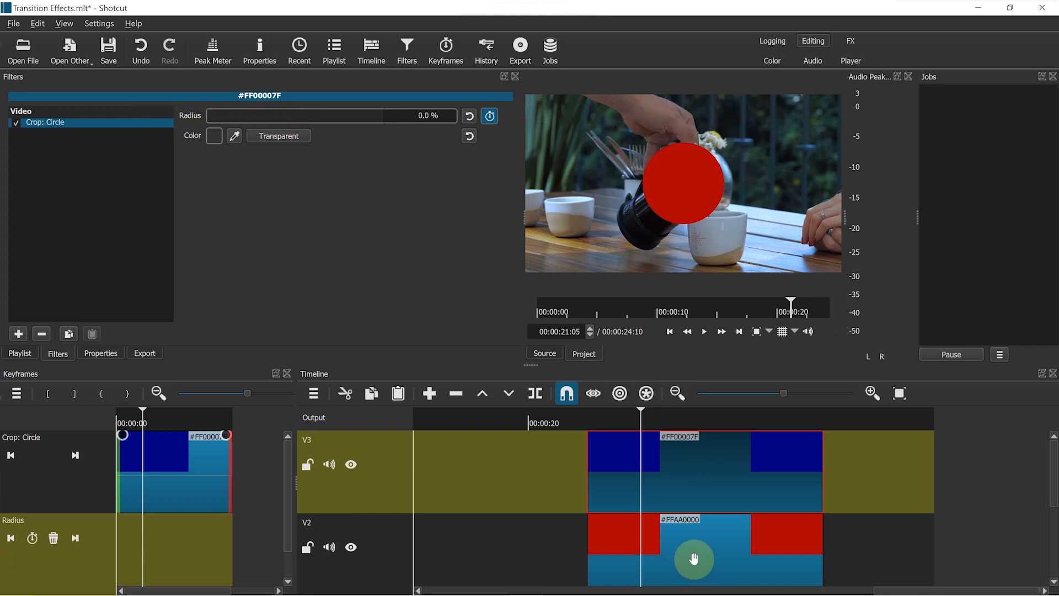
- Set the blue clip's circle radius to 100% at 00:00:22:12 and change both radius keyframes to Smooth
{"action": "left_click_drag", "start_coordinate": [676, 420], "coordinate": [760, 429]}
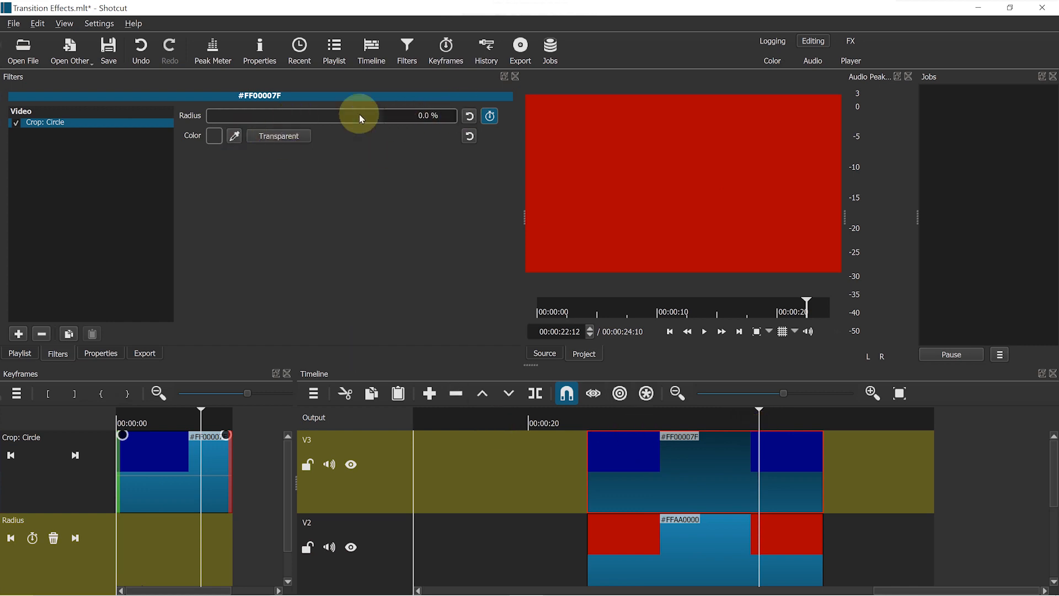
{"action": "left_click", "coordinate": [377, 116]}
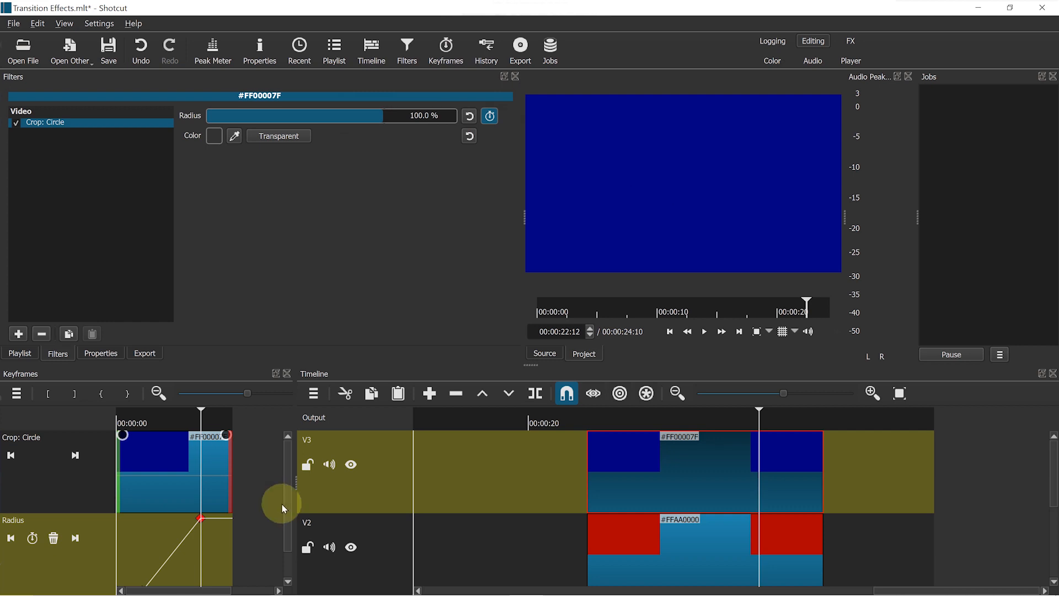
{"action": "left_click_drag", "start_coordinate": [287, 515], "coordinate": [285, 551]}
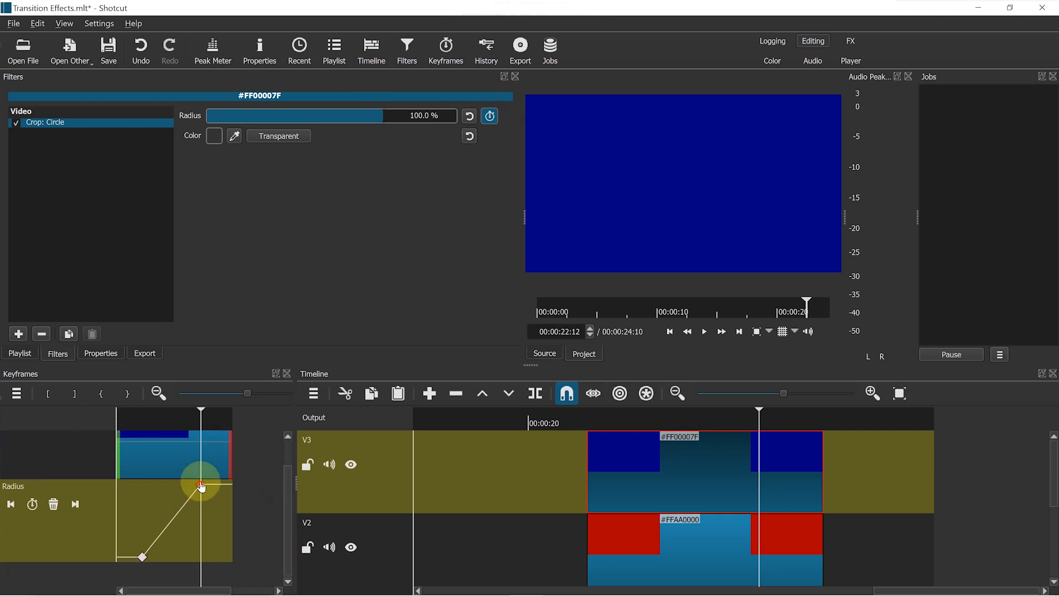
{"action": "right_click", "coordinate": [200, 484]}
{"action": "mouse_move", "coordinate": [283, 496]}
{"action": "left_click", "coordinate": [363, 539]}
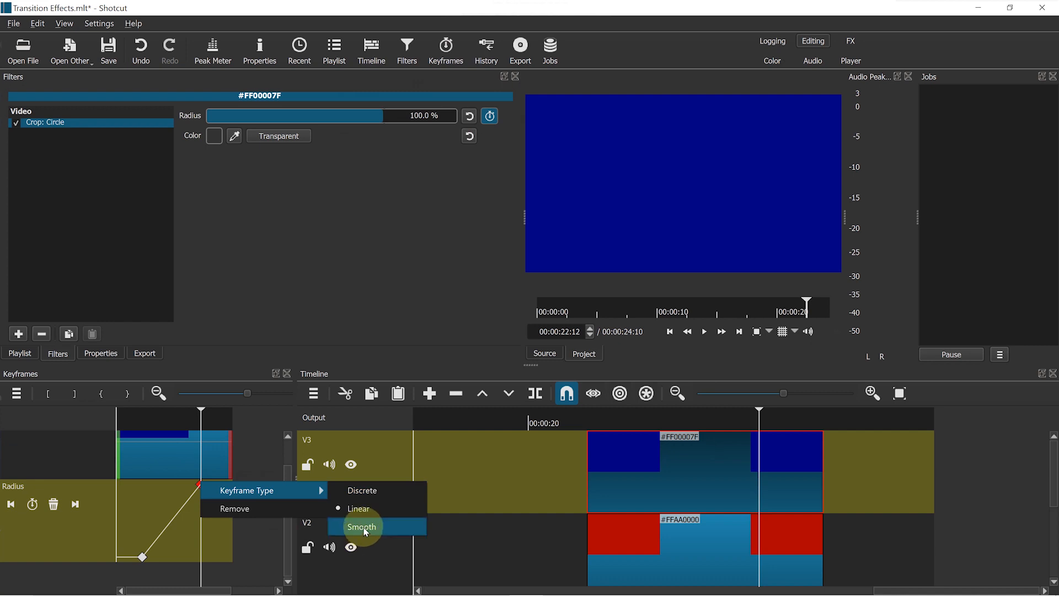
{"action": "right_click", "coordinate": [139, 558]}
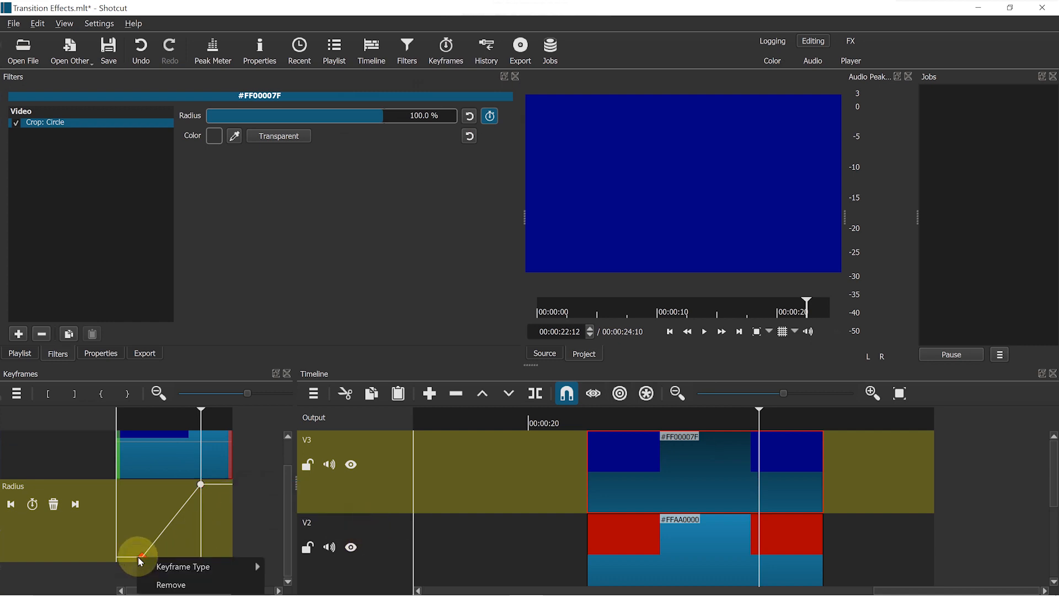
{"action": "mouse_move", "coordinate": [253, 566]}
{"action": "left_click", "coordinate": [310, 587]}
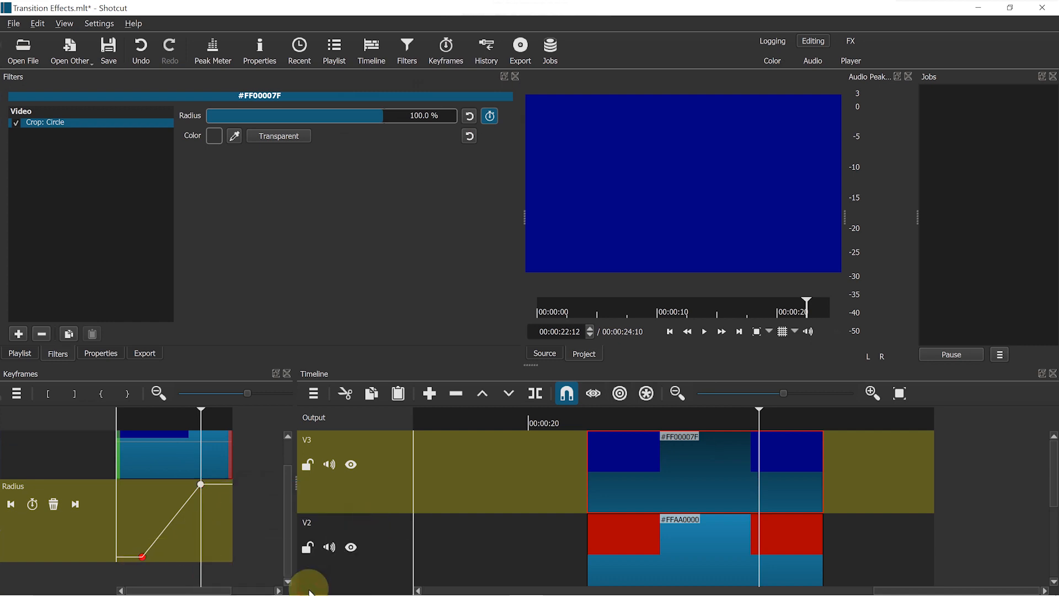
- Play back the red and blue expanding circles from just before the color clips
{"action": "left_click", "coordinate": [562, 426]}
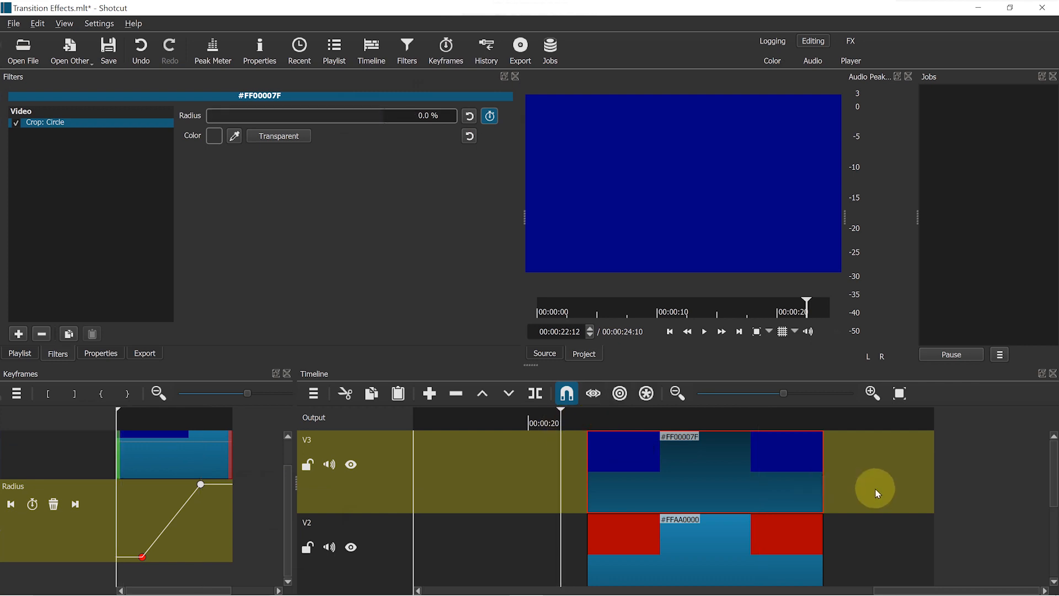
{"action": "key", "text": "space"}
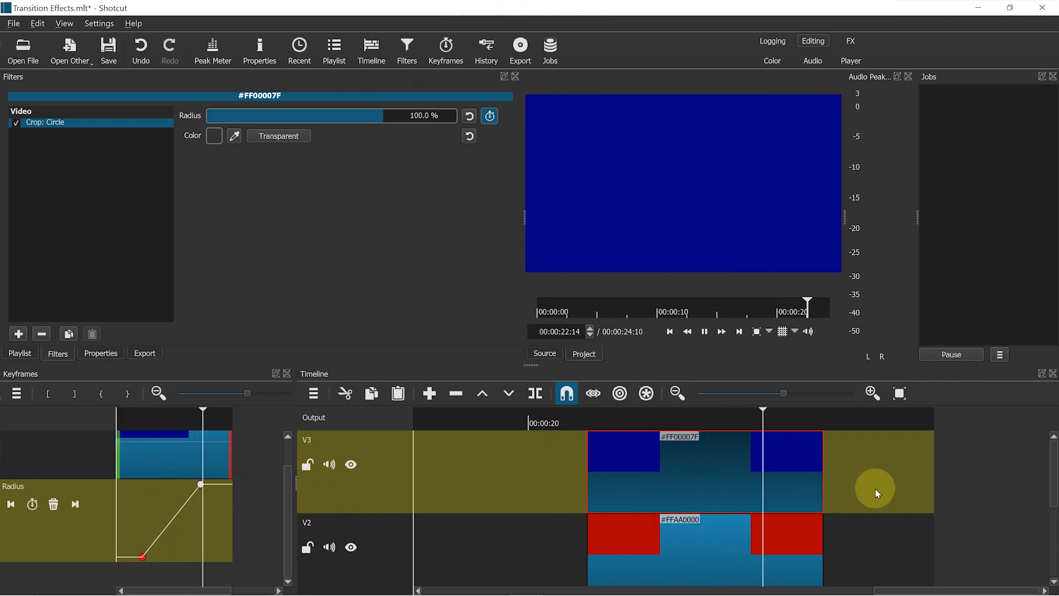
{"action": "key", "text": "space"}
{"action": "key", "text": "ctrl+z"}
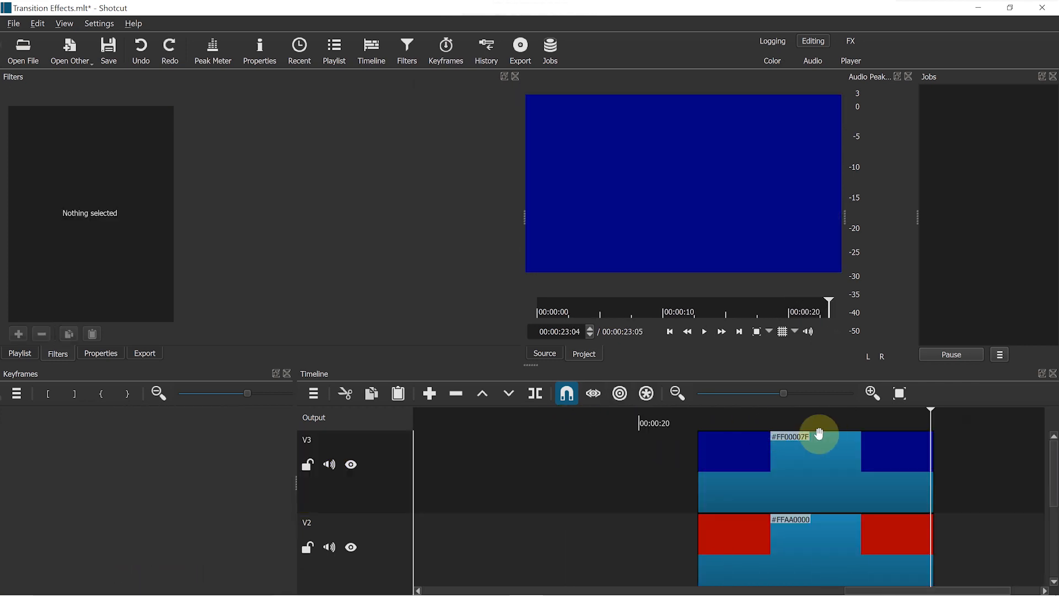
- Add video track V4 and cut the coffee-beans clip from track V1
{"action": "left_click", "coordinate": [313, 394]}
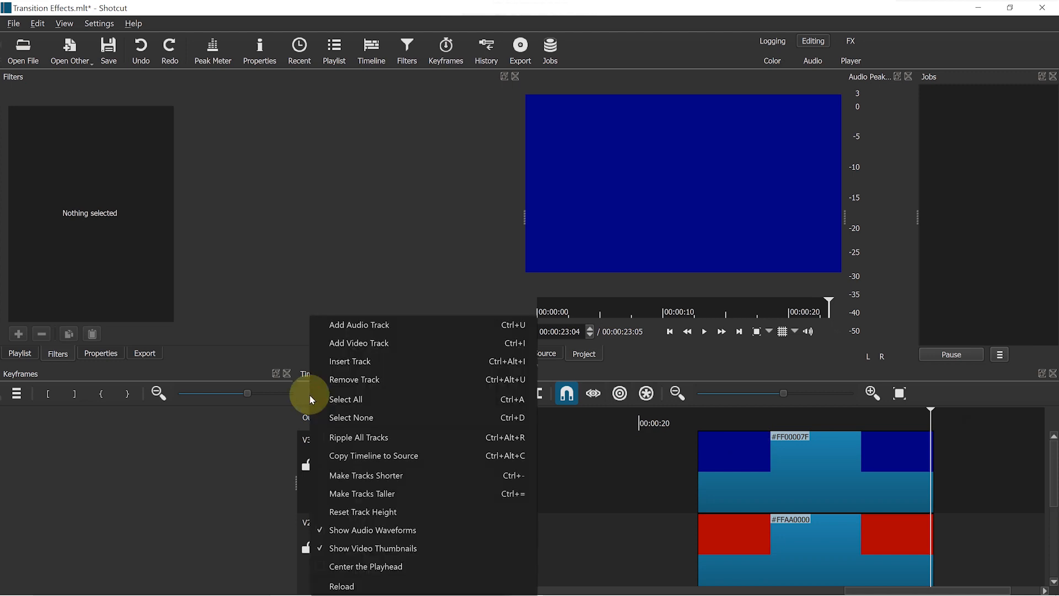
{"action": "left_click", "coordinate": [351, 343]}
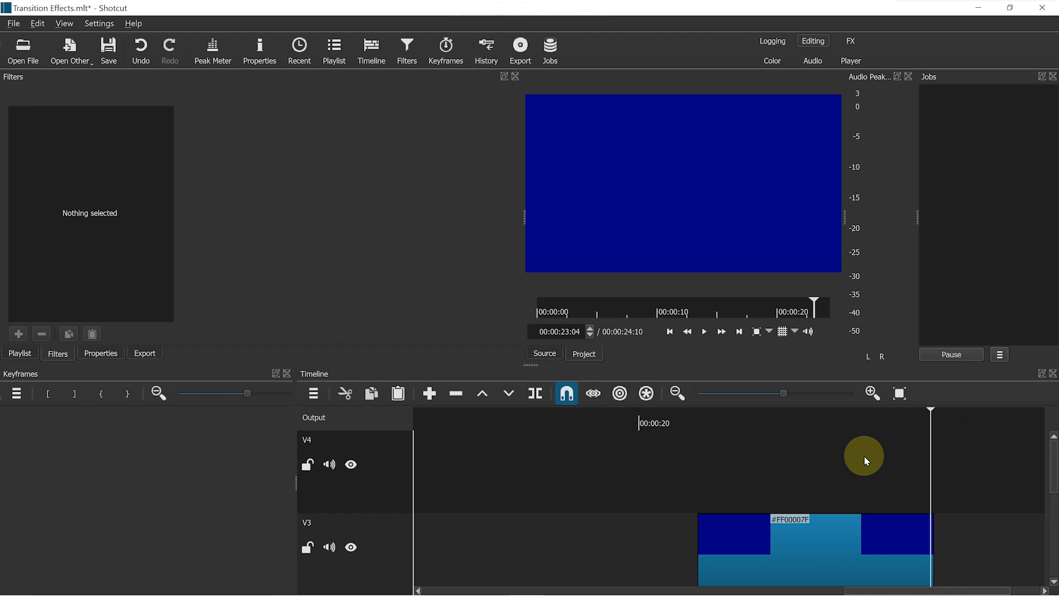
{"action": "scroll", "coordinate": [1051, 491], "scroll_direction": "down", "scroll_amount": 5}
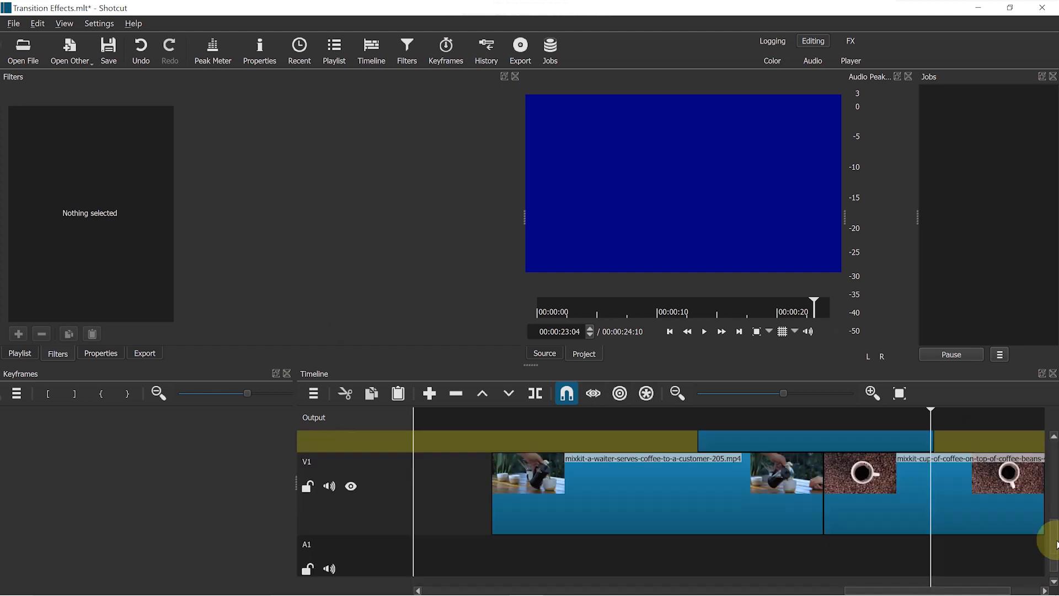
{"action": "left_click", "coordinate": [886, 506]}
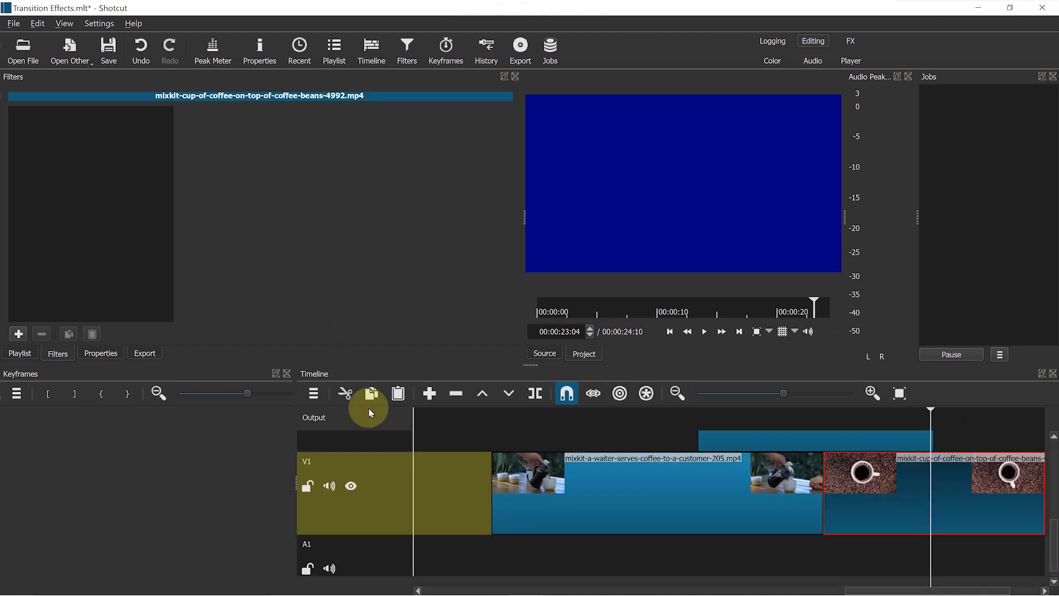
{"action": "left_click", "coordinate": [346, 393]}
- Paste the coffee-beans clip onto track V4 at 00:00:20:15, aligned with the start of the blue clip
{"action": "left_click_drag", "start_coordinate": [1051, 521], "coordinate": [1051, 453]}
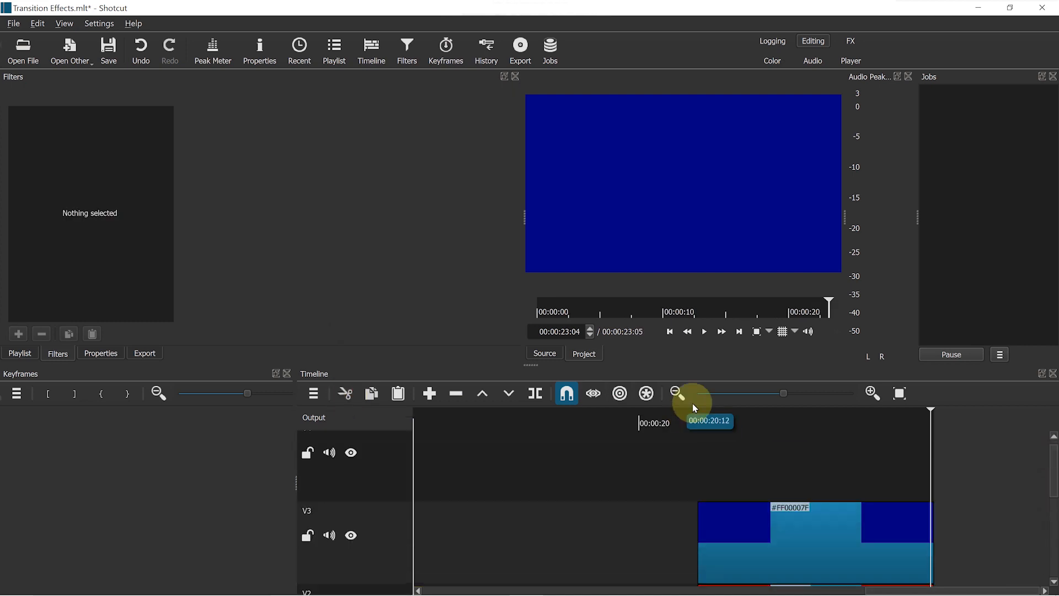
{"action": "left_click", "coordinate": [698, 424]}
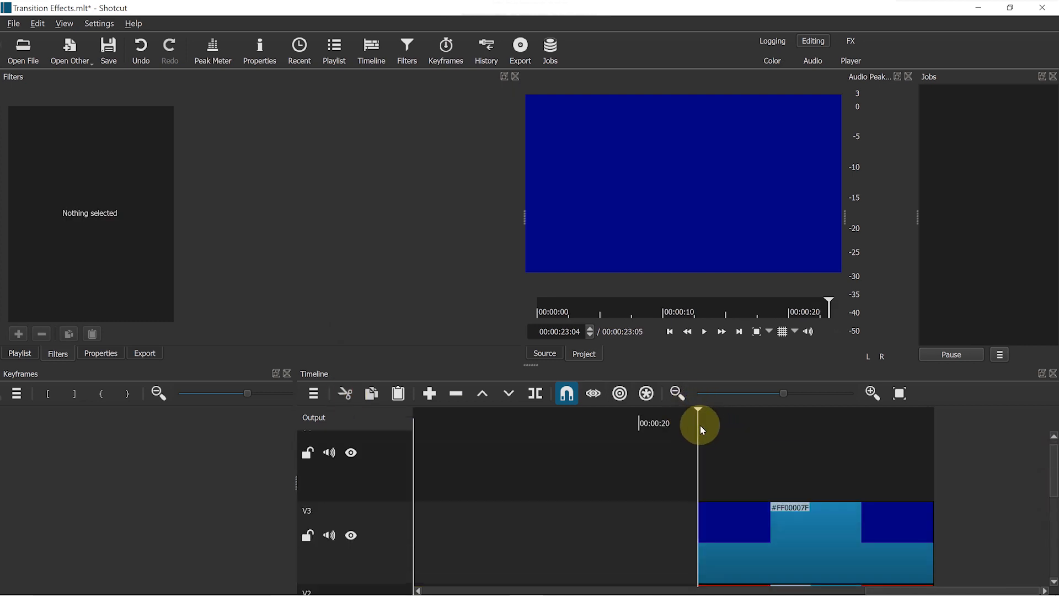
{"action": "left_click", "coordinate": [362, 479]}
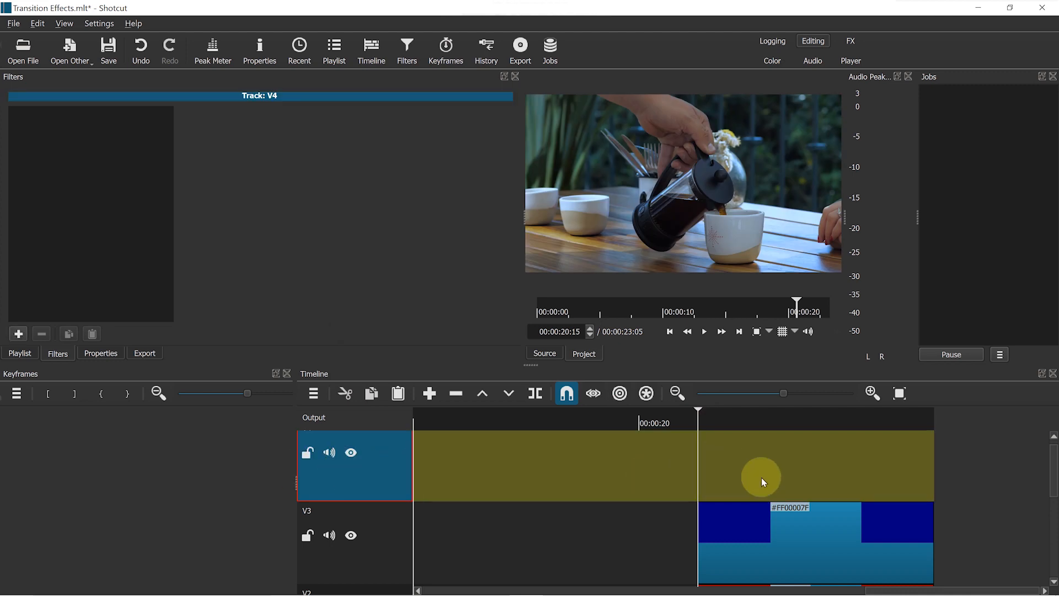
{"action": "left_click", "coordinate": [397, 394]}
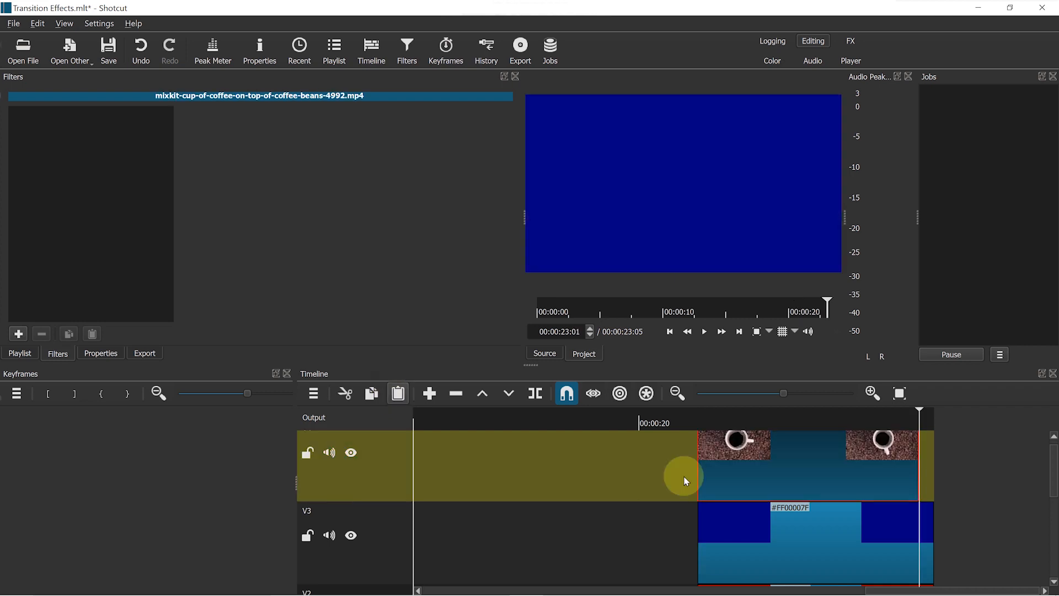
{"action": "left_click", "coordinate": [748, 421]}
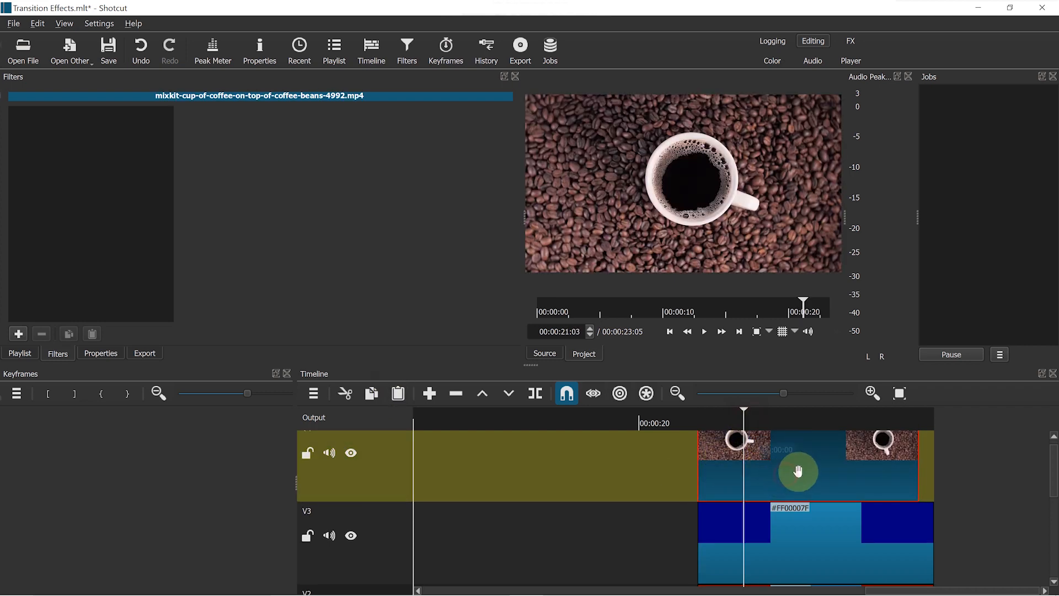
- Align the V4 coffee-beans clip's end with the blue clip's end and add a Crop: Circle filter with a transparent color
{"action": "left_click_drag", "start_coordinate": [798, 471], "coordinate": [804, 468]}
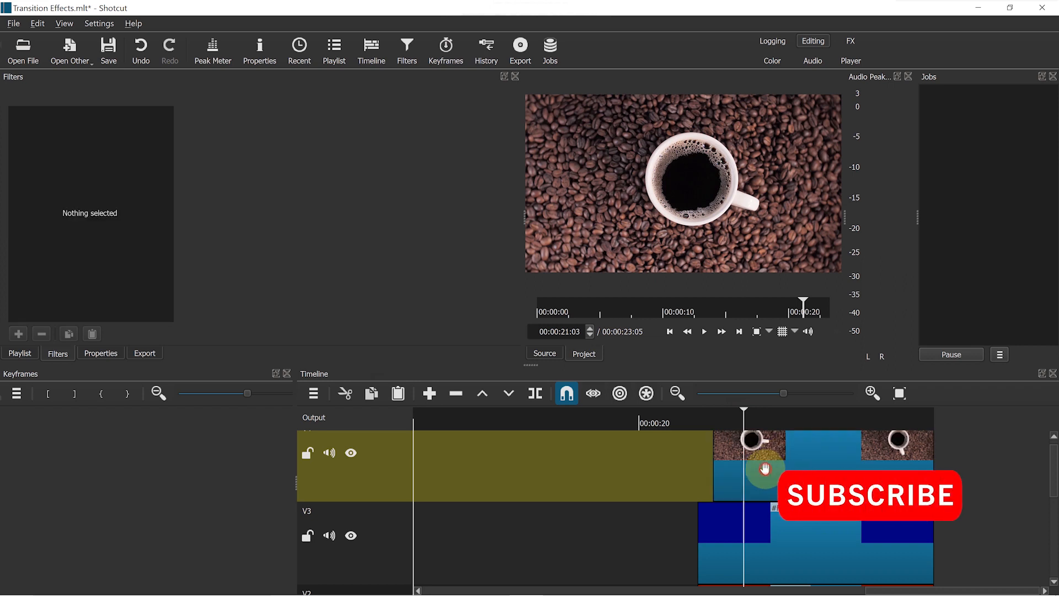
{"action": "left_click", "coordinate": [765, 468]}
{"action": "left_click", "coordinate": [18, 333]}
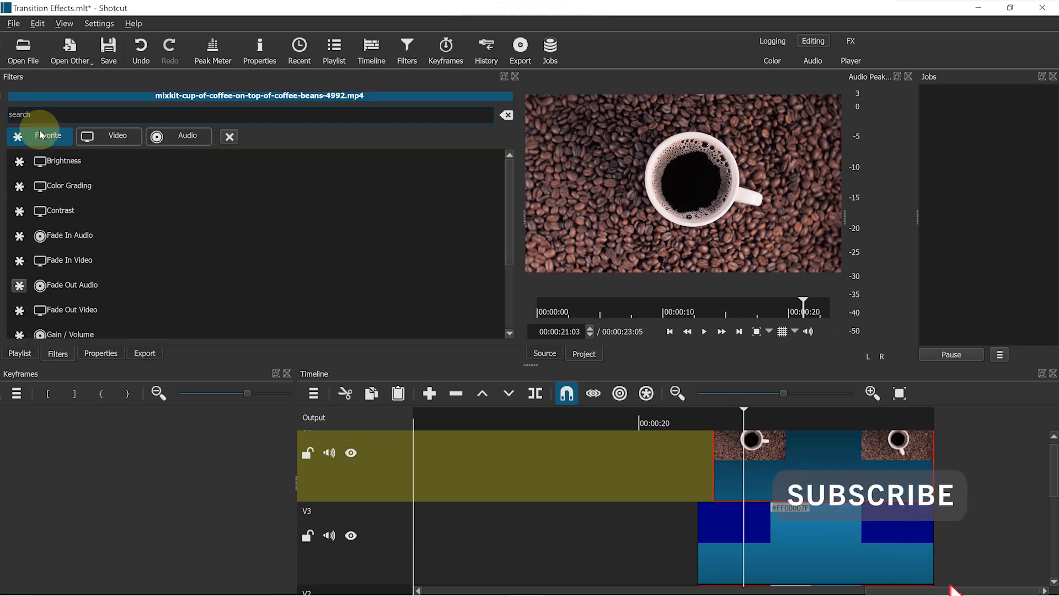
{"action": "left_click", "coordinate": [42, 114]}
{"action": "type", "text": "crop"}
{"action": "left_click", "coordinate": [72, 186]}
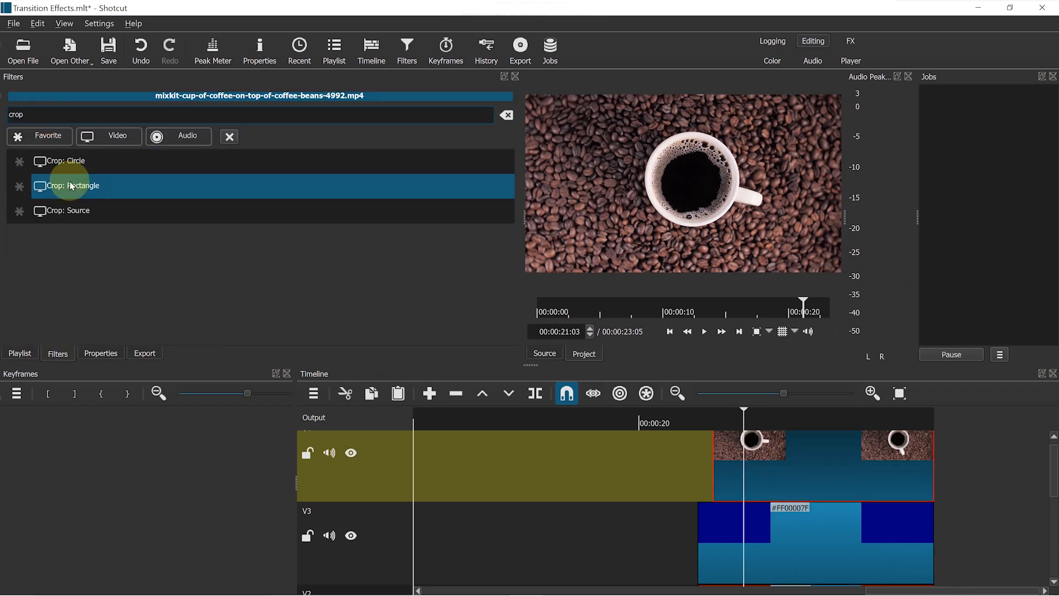
{"action": "left_click", "coordinate": [55, 165]}
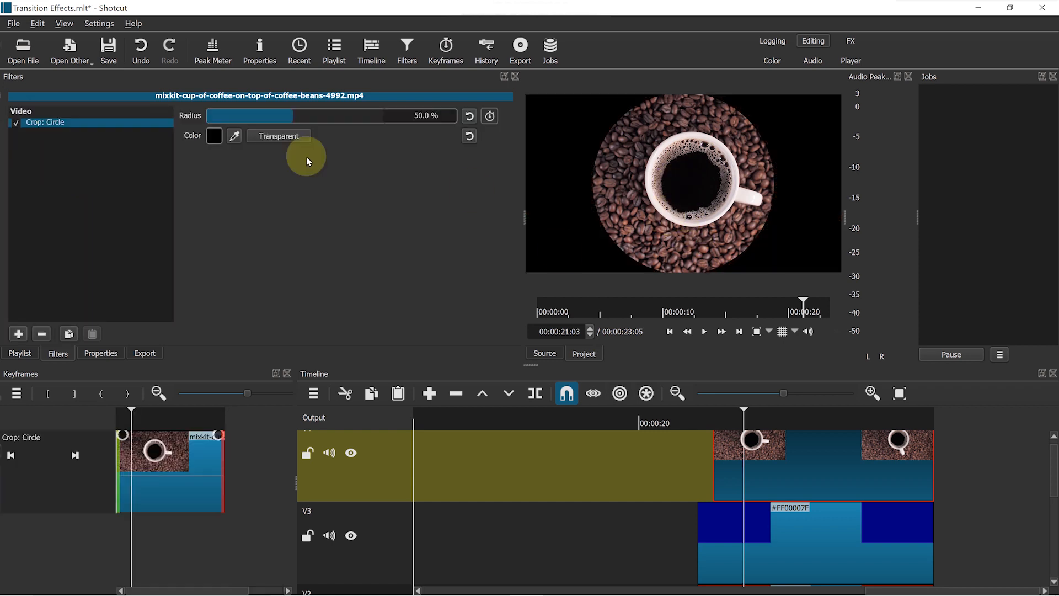
{"action": "left_click", "coordinate": [295, 136]}
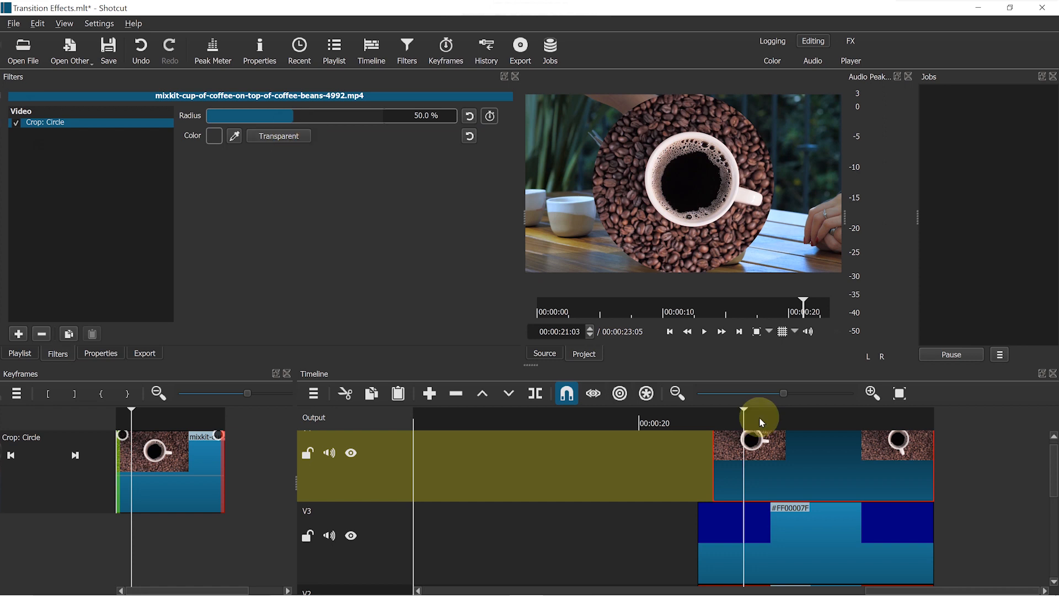
- Keyframe the coffee-beans clip's circle radius at 0% at 00:00:21:12, just after the blue circle starts expanding
{"action": "left_click", "coordinate": [754, 529]}
{"action": "left_click_drag", "start_coordinate": [284, 521], "coordinate": [279, 537]}
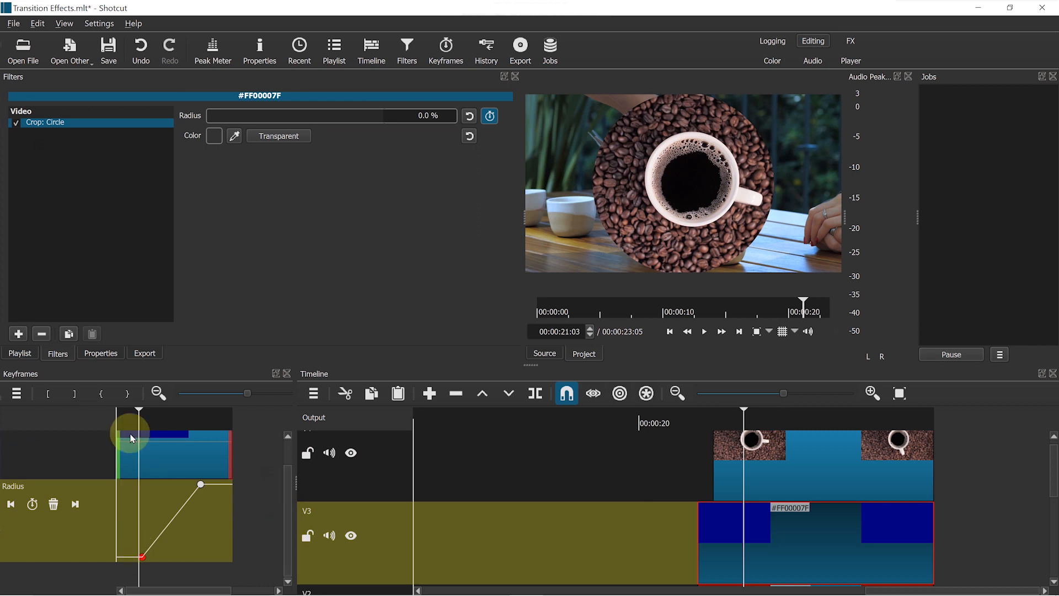
{"action": "left_click_drag", "start_coordinate": [144, 418], "coordinate": [156, 425]}
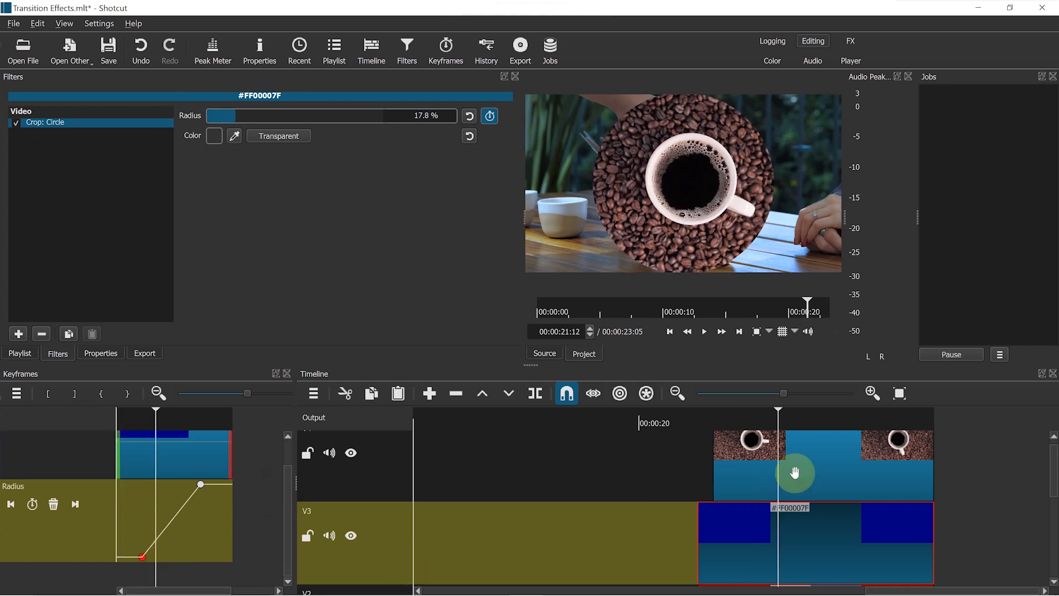
{"action": "left_click", "coordinate": [794, 472]}
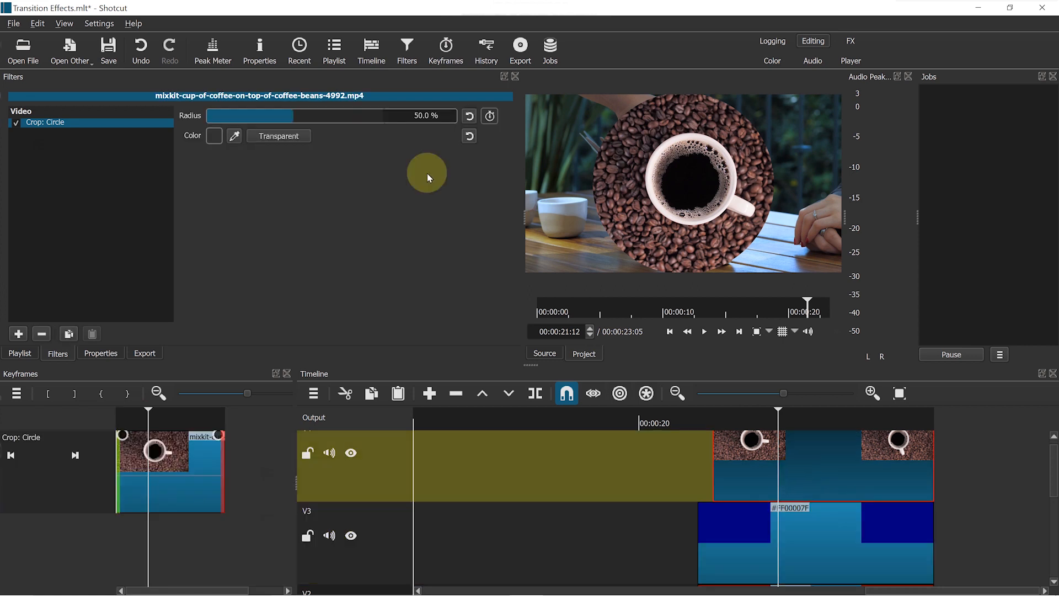
{"action": "left_click", "coordinate": [485, 117]}
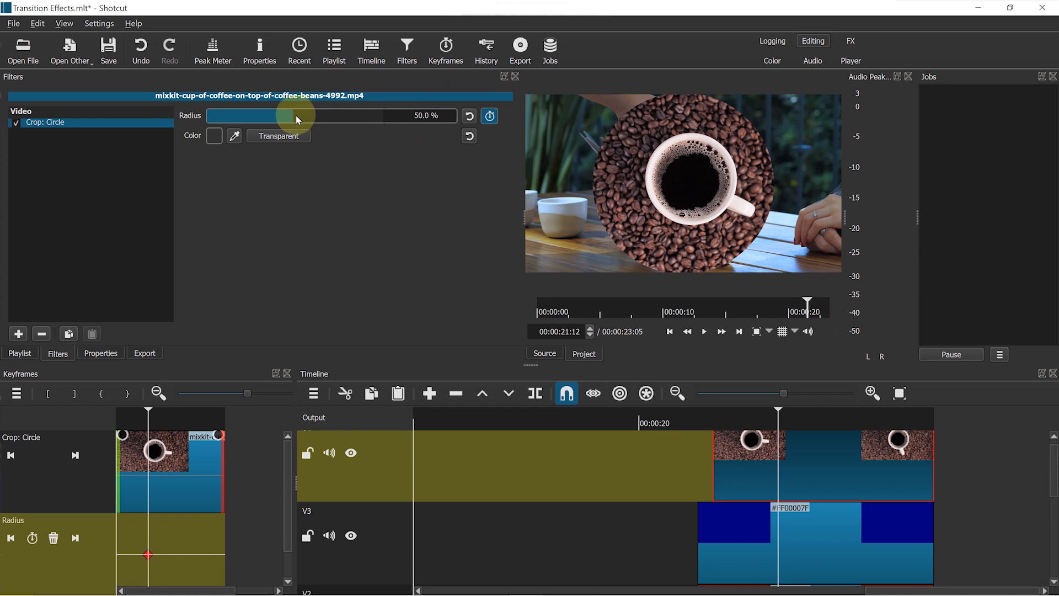
{"action": "left_click_drag", "start_coordinate": [296, 118], "coordinate": [207, 243]}
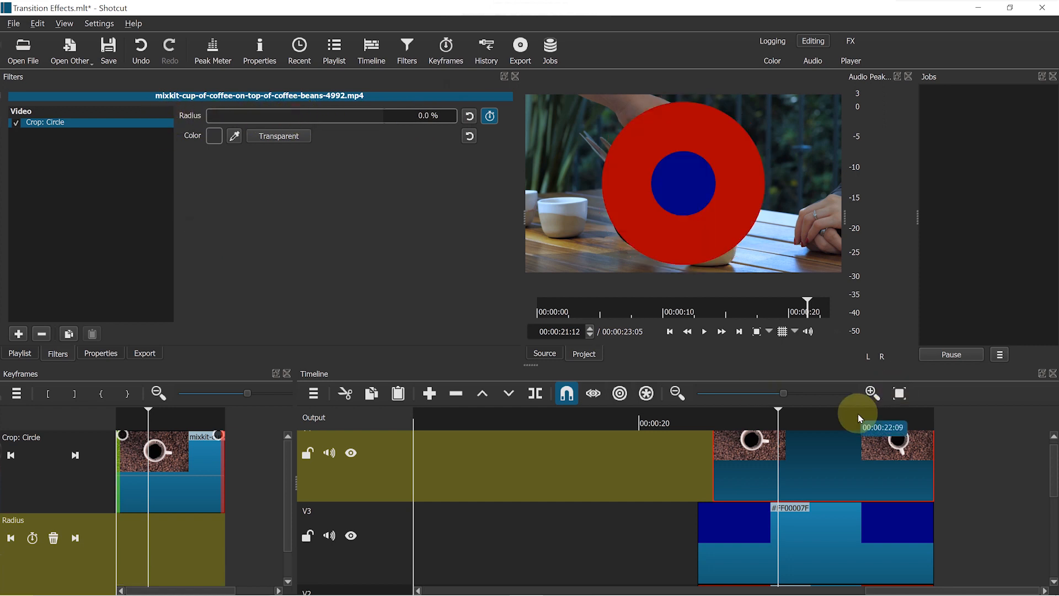
- Set the coffee-beans clip's circle radius to 100% at 00:00:22:18 and change both radius keyframes to Smooth
{"action": "left_click_drag", "start_coordinate": [869, 425], "coordinate": [894, 435]}
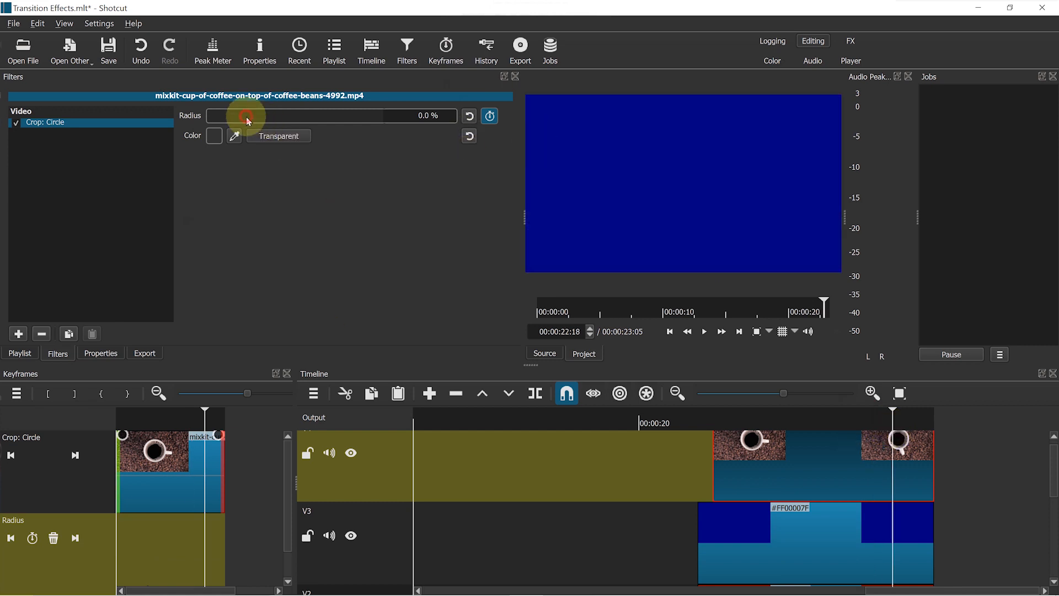
{"action": "left_click_drag", "start_coordinate": [246, 117], "coordinate": [489, 146]}
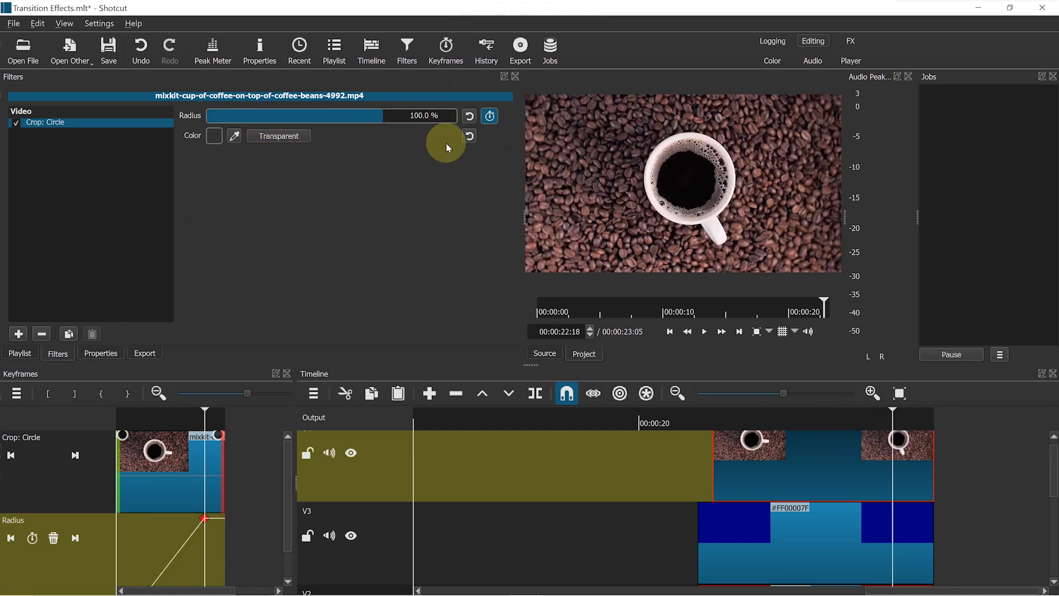
{"action": "right_click", "coordinate": [204, 520]}
{"action": "mouse_move", "coordinate": [276, 524]}
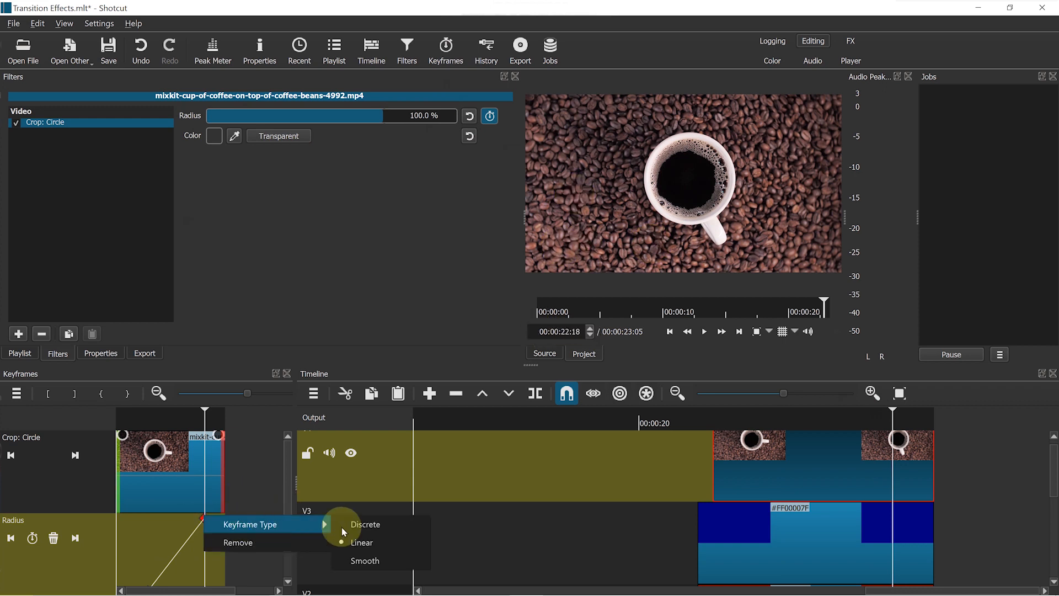
{"action": "left_click", "coordinate": [365, 561]}
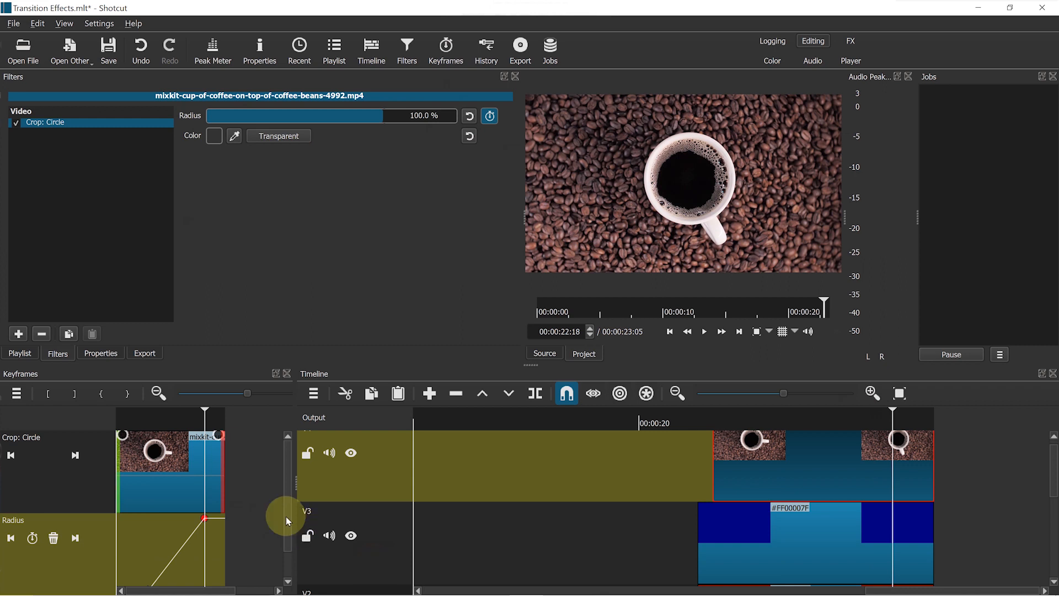
{"action": "left_click_drag", "start_coordinate": [287, 521], "coordinate": [283, 548]}
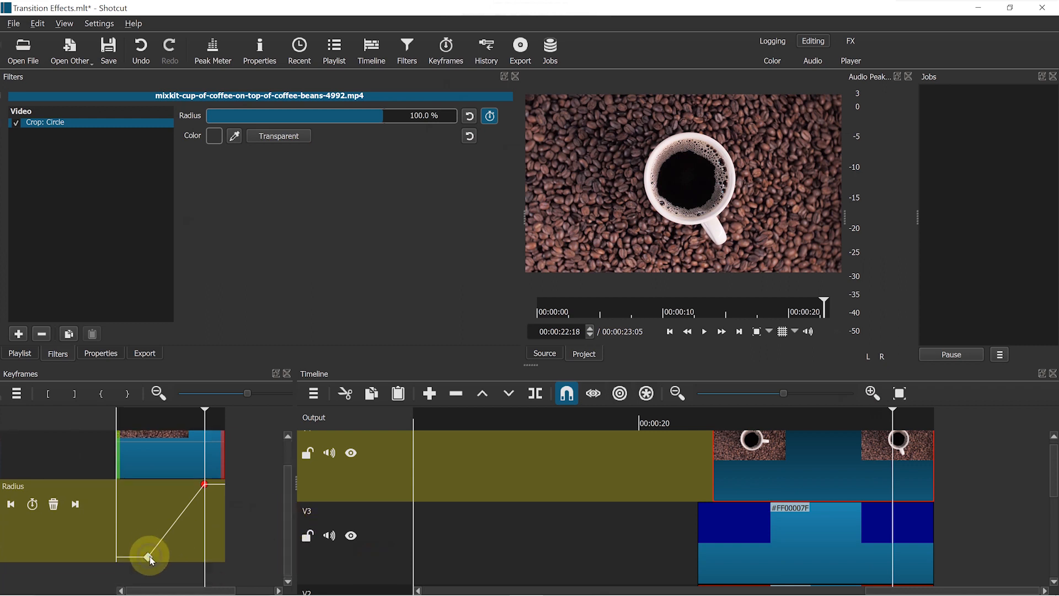
{"action": "right_click", "coordinate": [150, 558]}
{"action": "mouse_move", "coordinate": [242, 564]}
{"action": "left_click", "coordinate": [288, 568]}
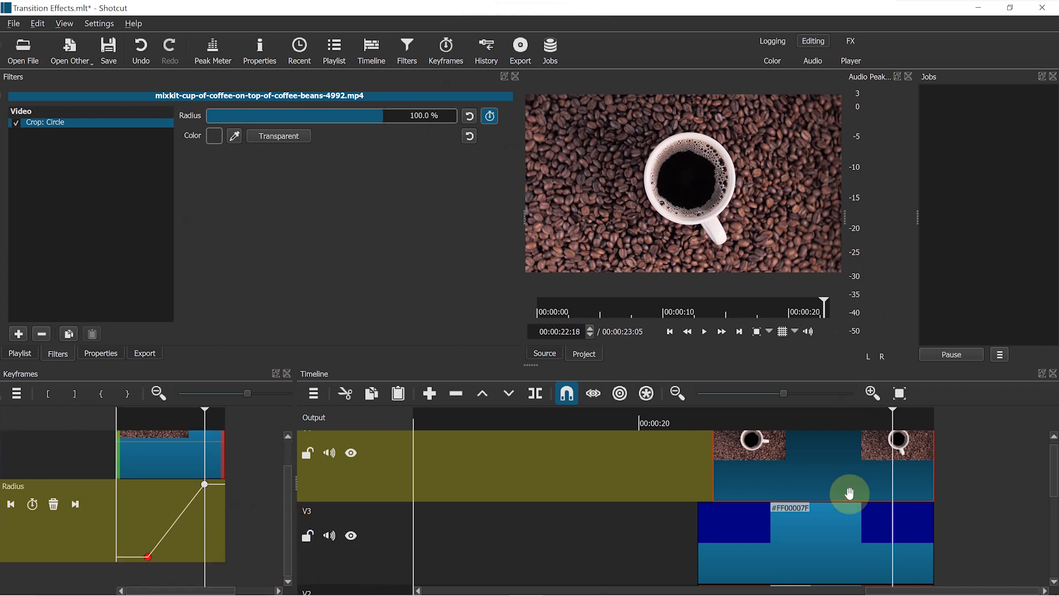
- Play back the layered circle transition from just before the color clips
{"action": "left_click", "coordinate": [596, 422]}
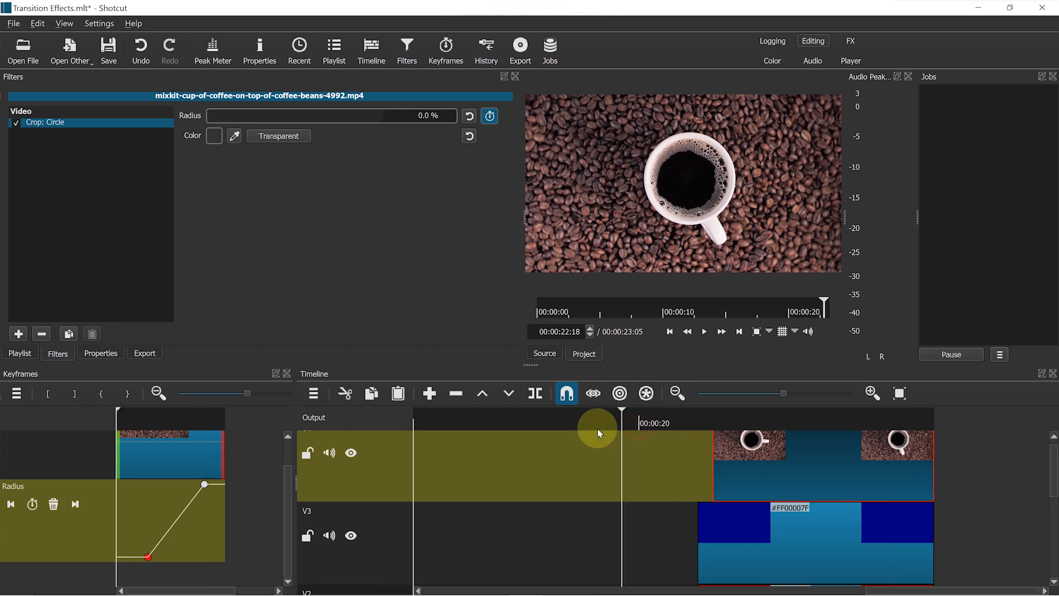
{"action": "key", "text": "space"}
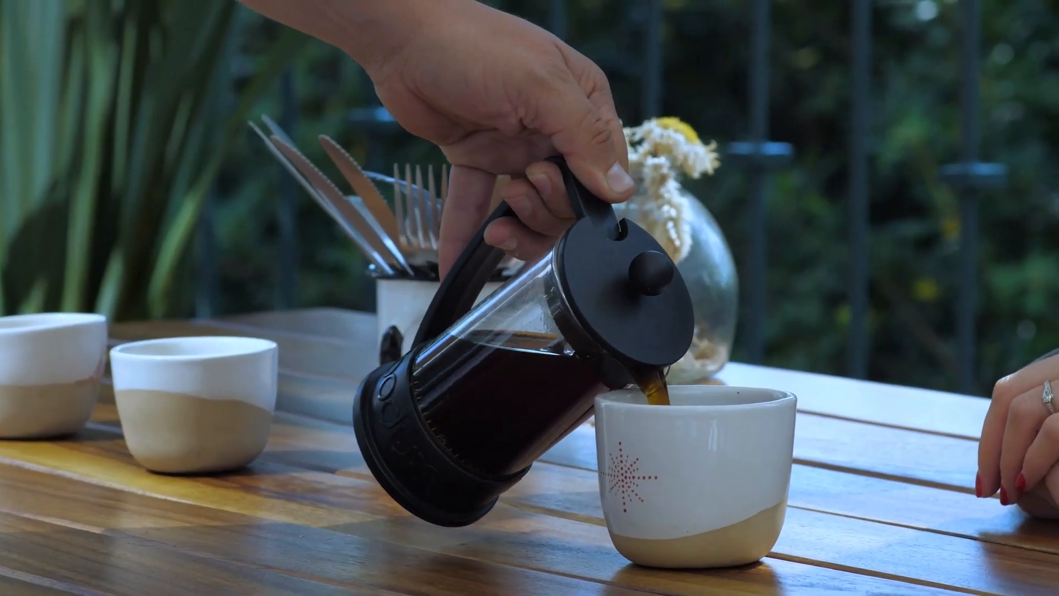